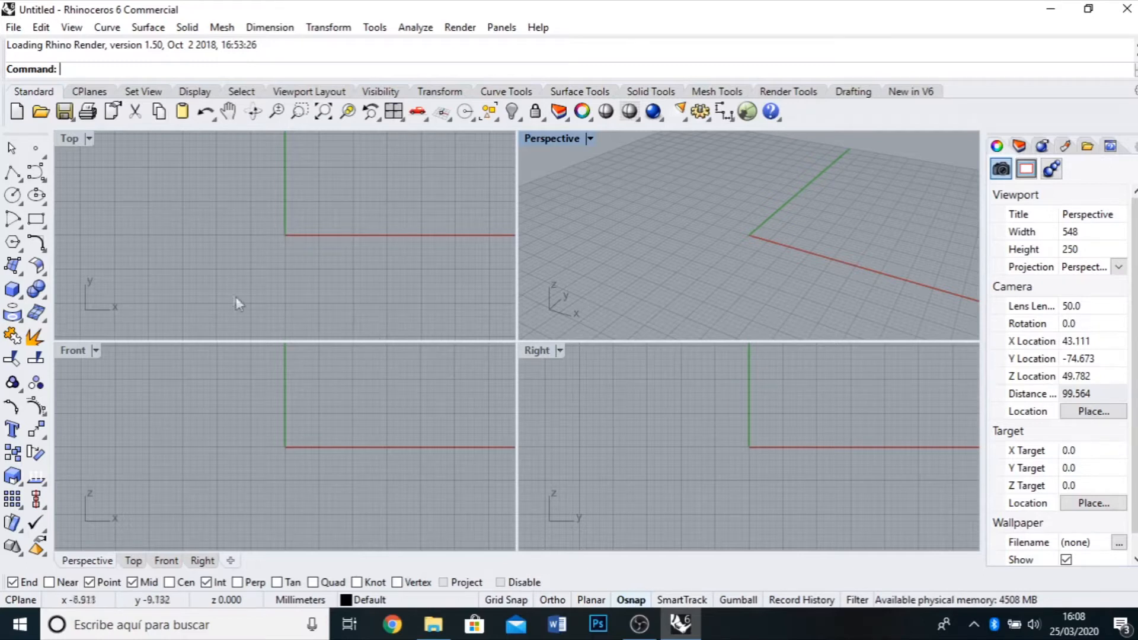
Maximize the Top viewport and load the geometric cactus photo from the desktop with the Picture command.
double_click(76, 139)
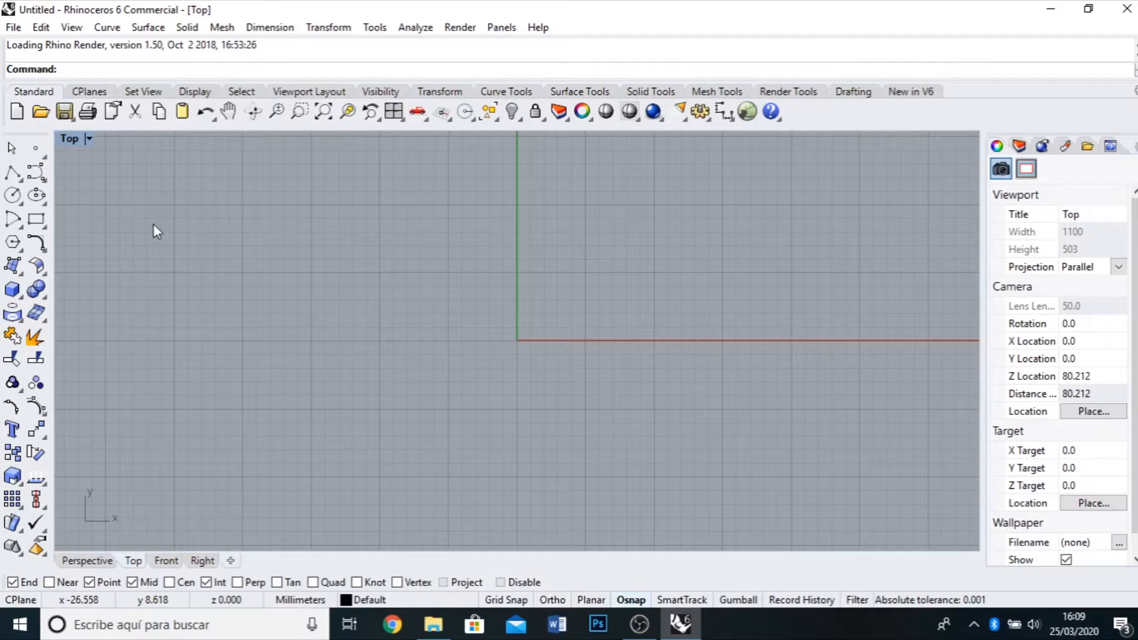
click(22, 276)
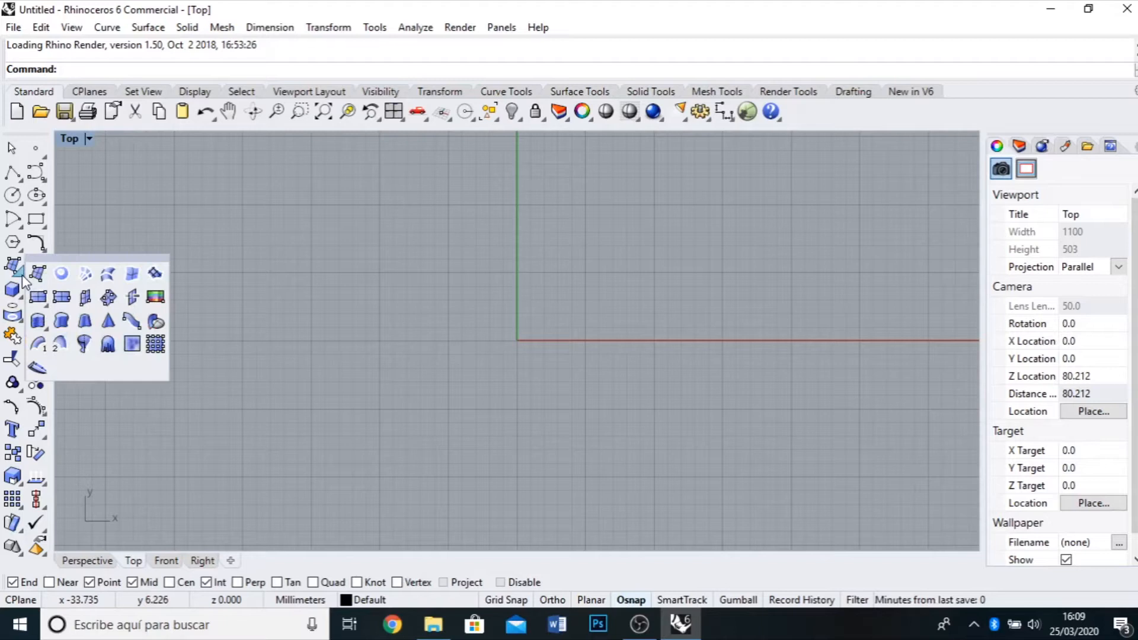
click(157, 298)
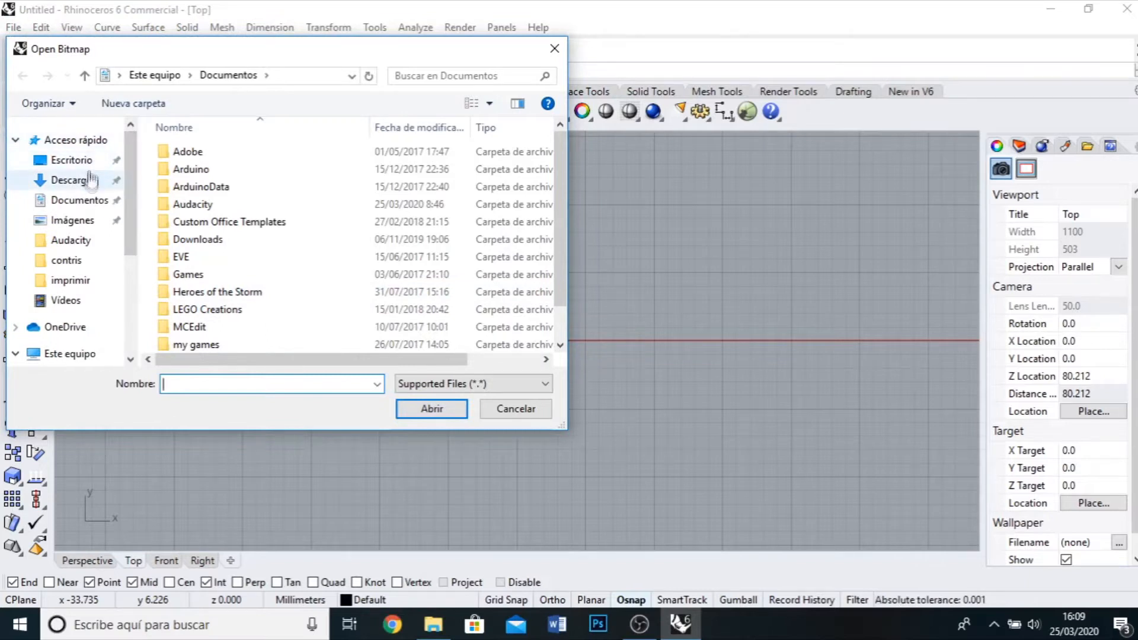
click(80, 161)
click(395, 284)
click(431, 408)
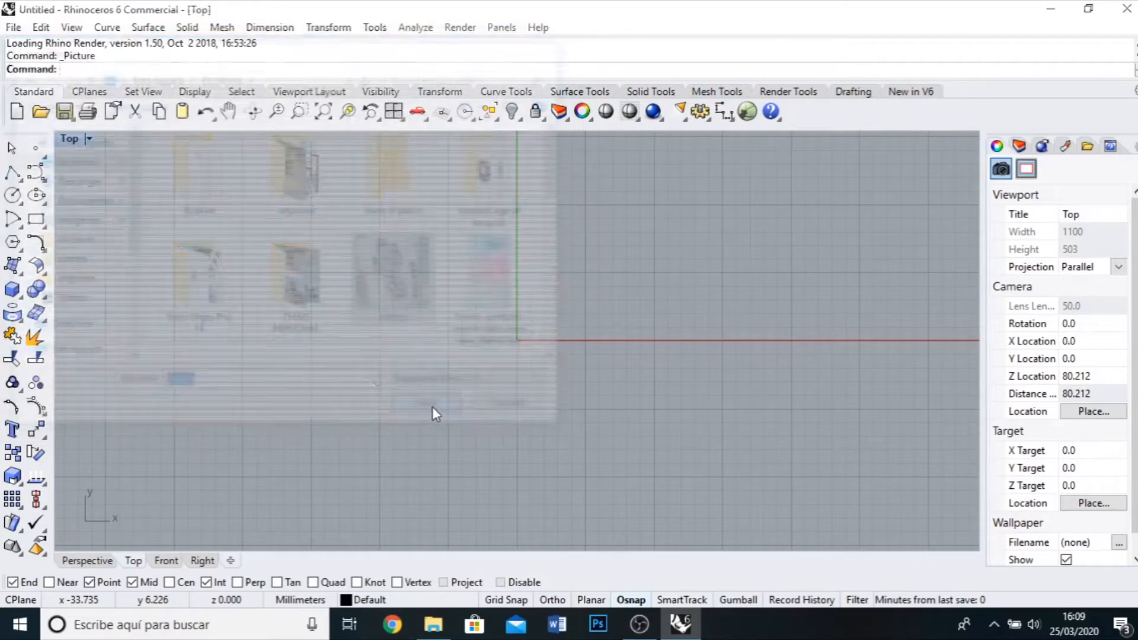
Place the cactus picture with its first corner below and left of the origin, using a length of 50 mm and its proportional width.
click(222, 435)
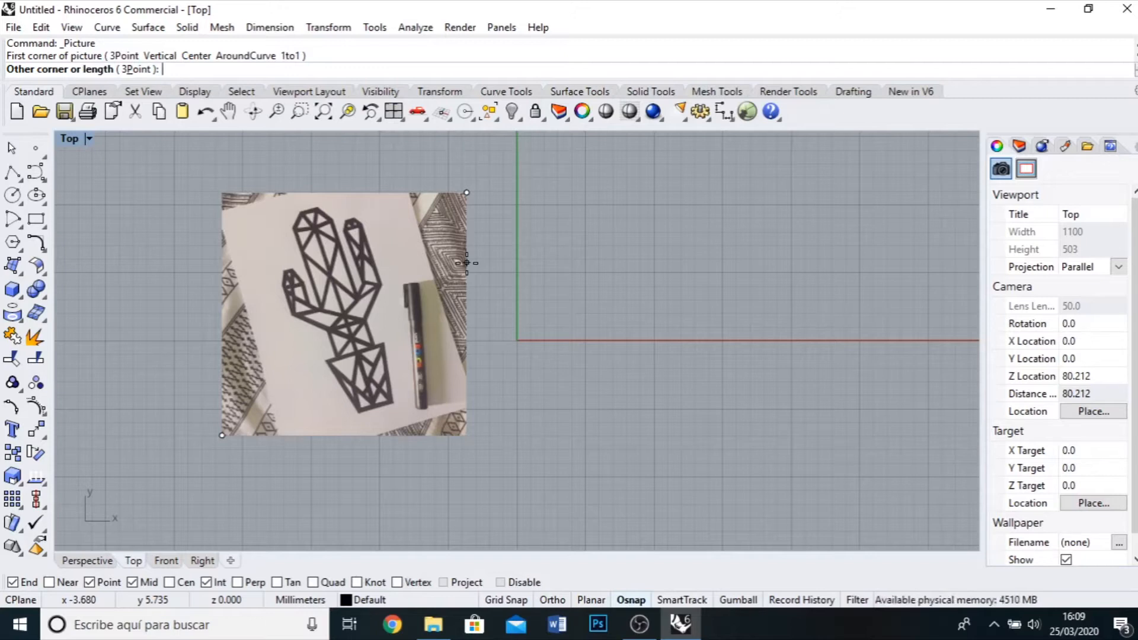
text(50)
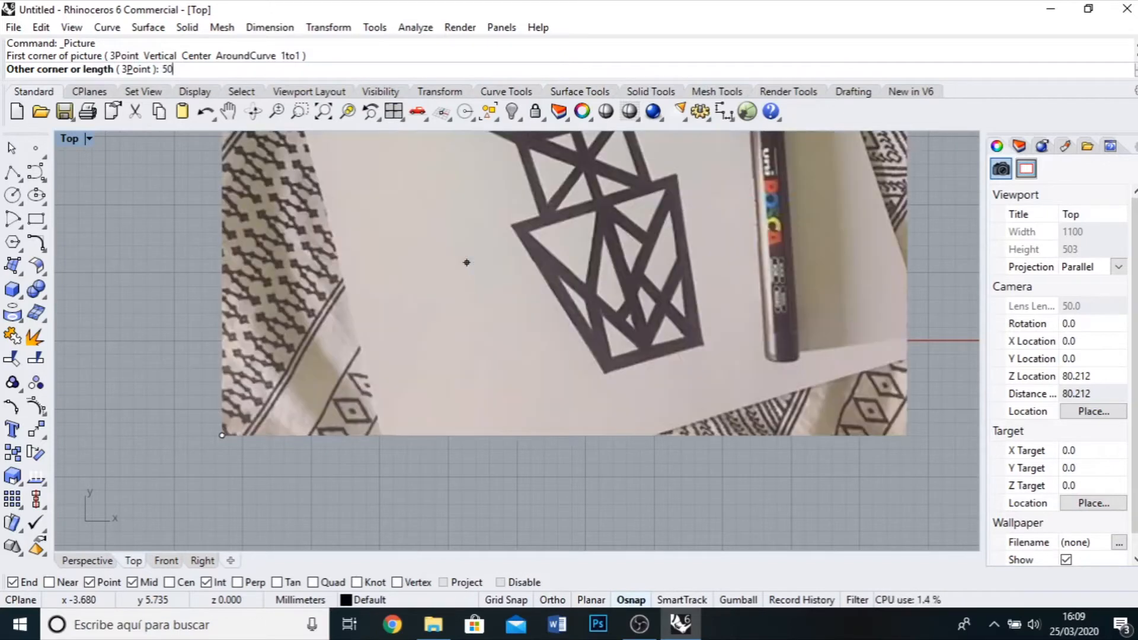
key(Return)
scroll(313, 380, down, 8)
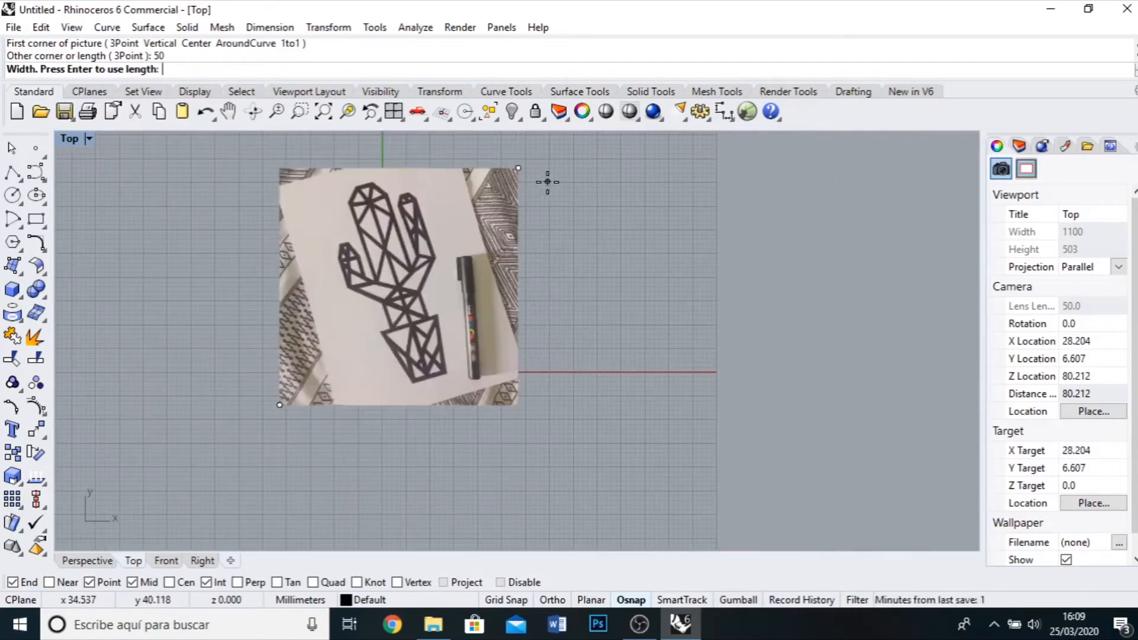
key(Return)
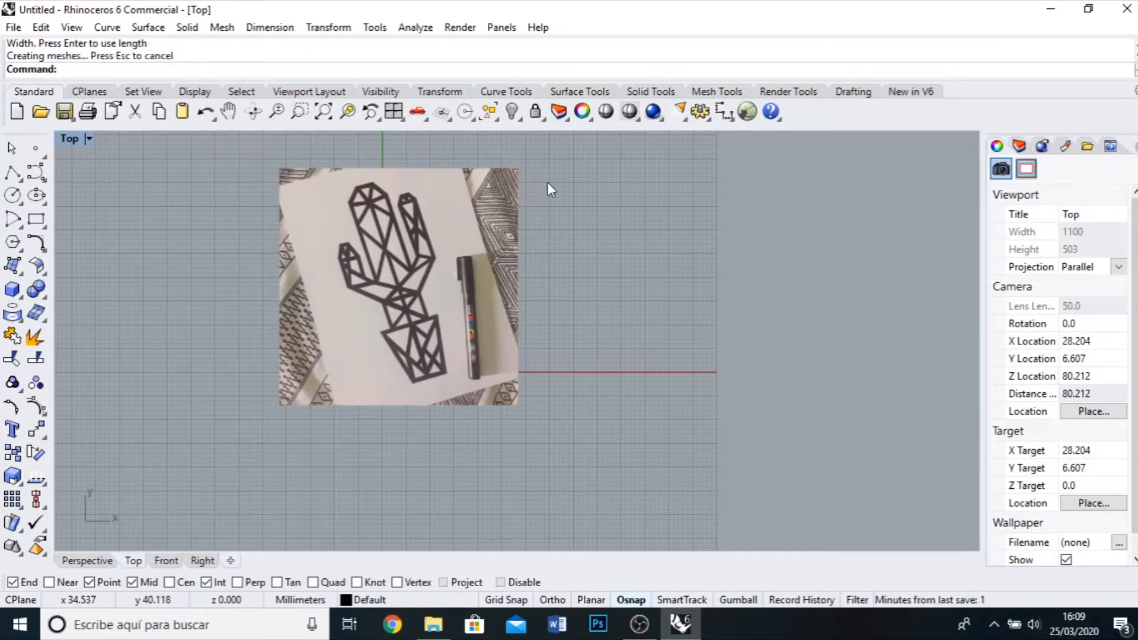
Rotate the picture about 18° clockwise around its lower-left corner so the cactus stands upright.
scroll(415, 302, up, 2)
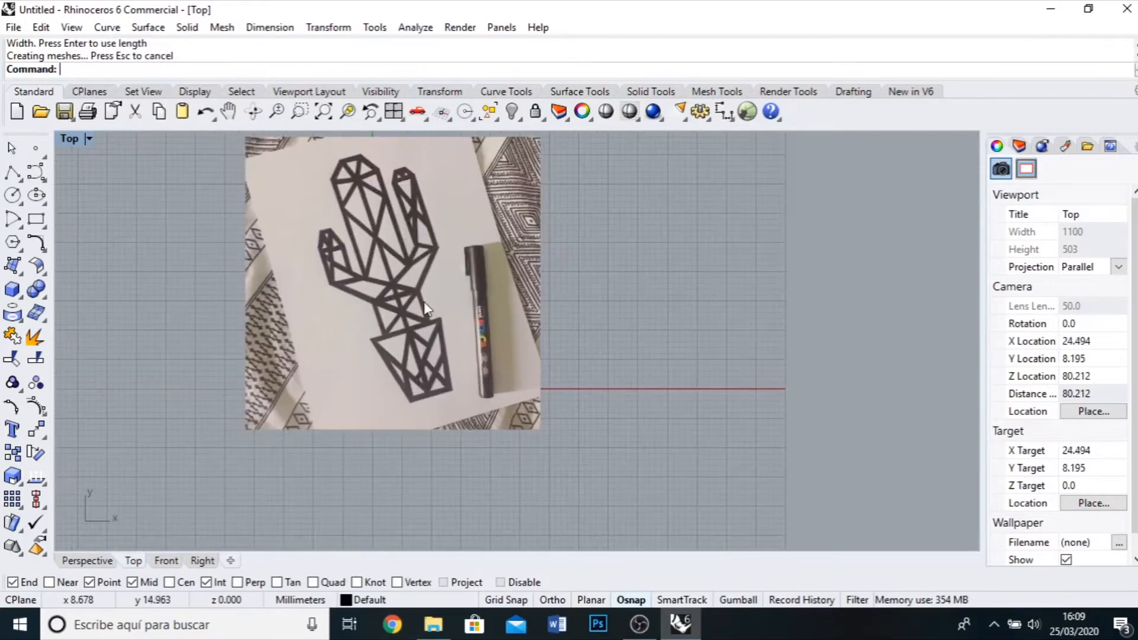
click(407, 371)
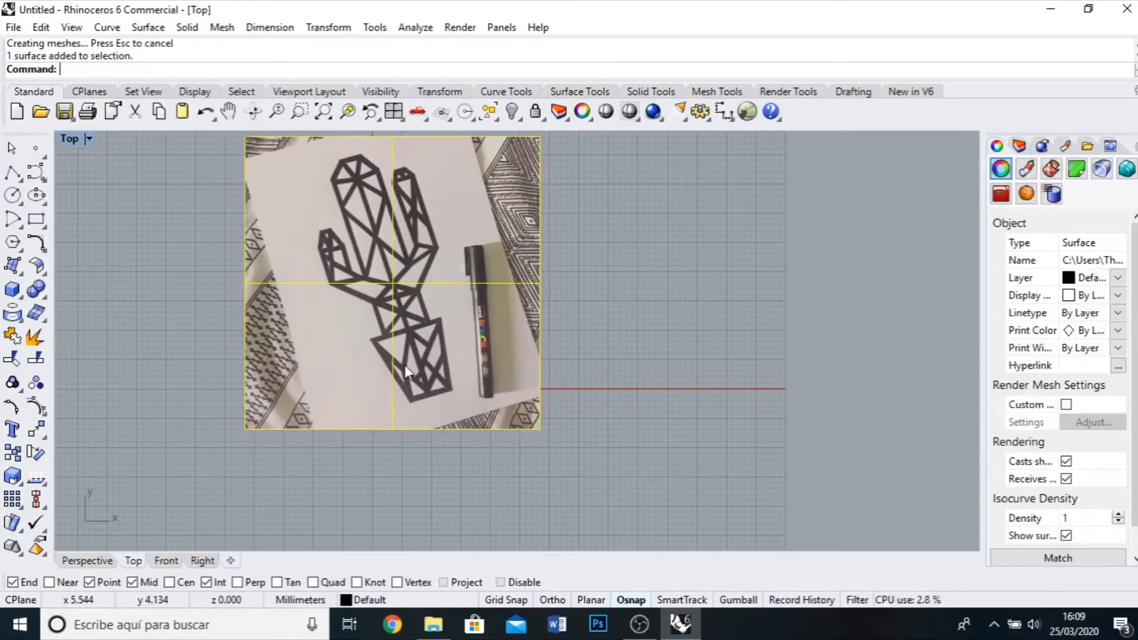
click(36, 454)
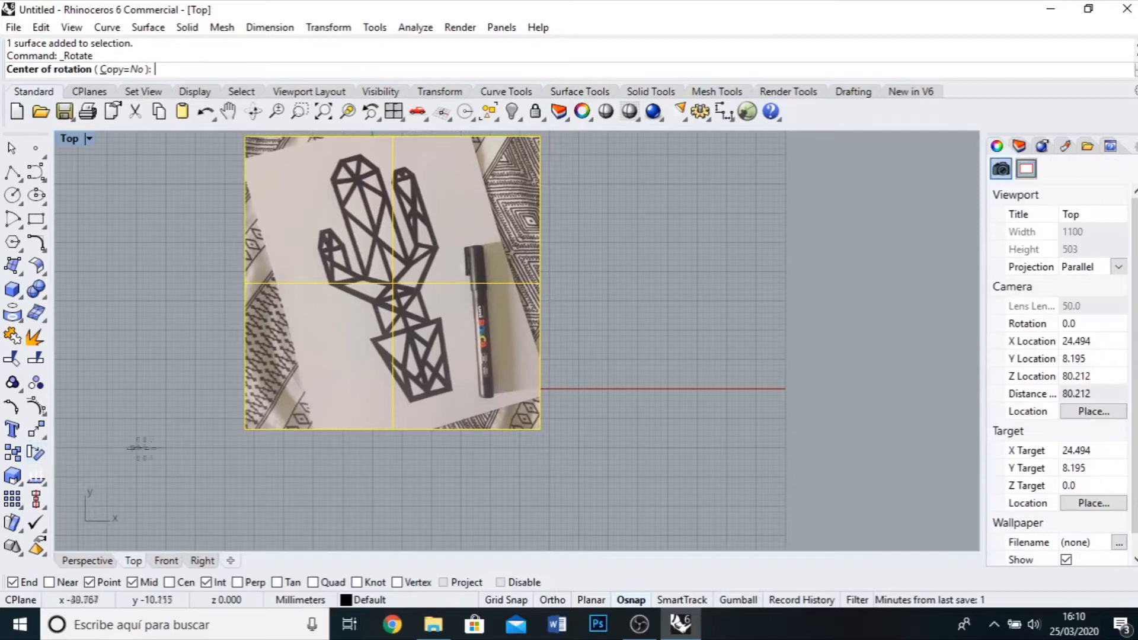
click(246, 429)
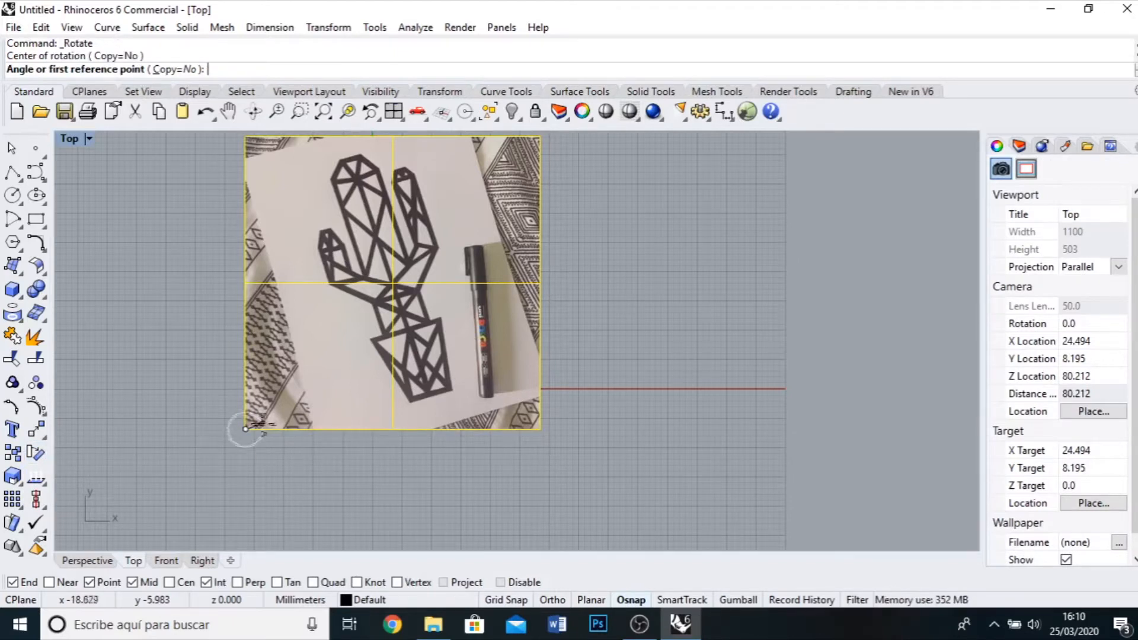
click(539, 429)
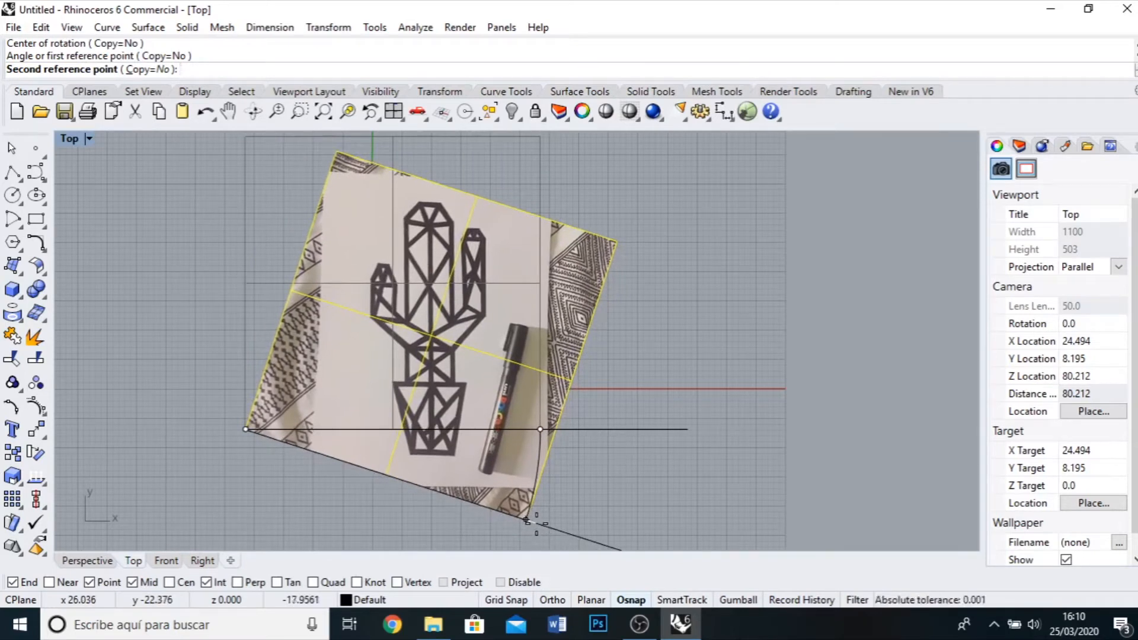
click(527, 520)
click(556, 509)
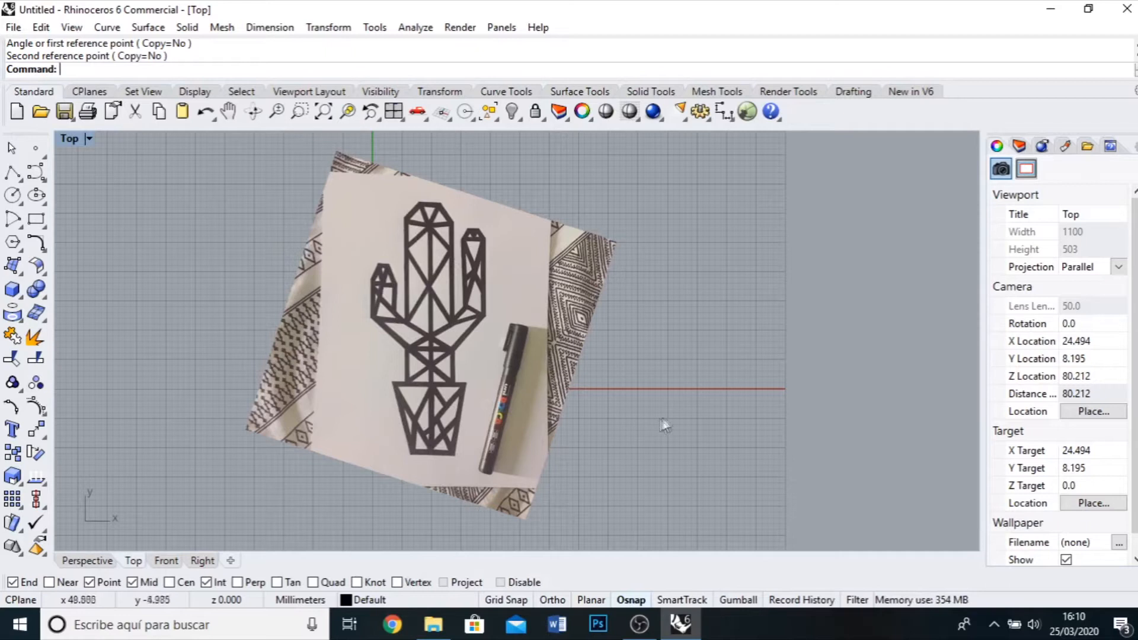
Trace the outer outline of the flowerpot with a closed four-sided polyline, keeping its bottom and top edges horizontal.
scroll(610, 411, up, 1)
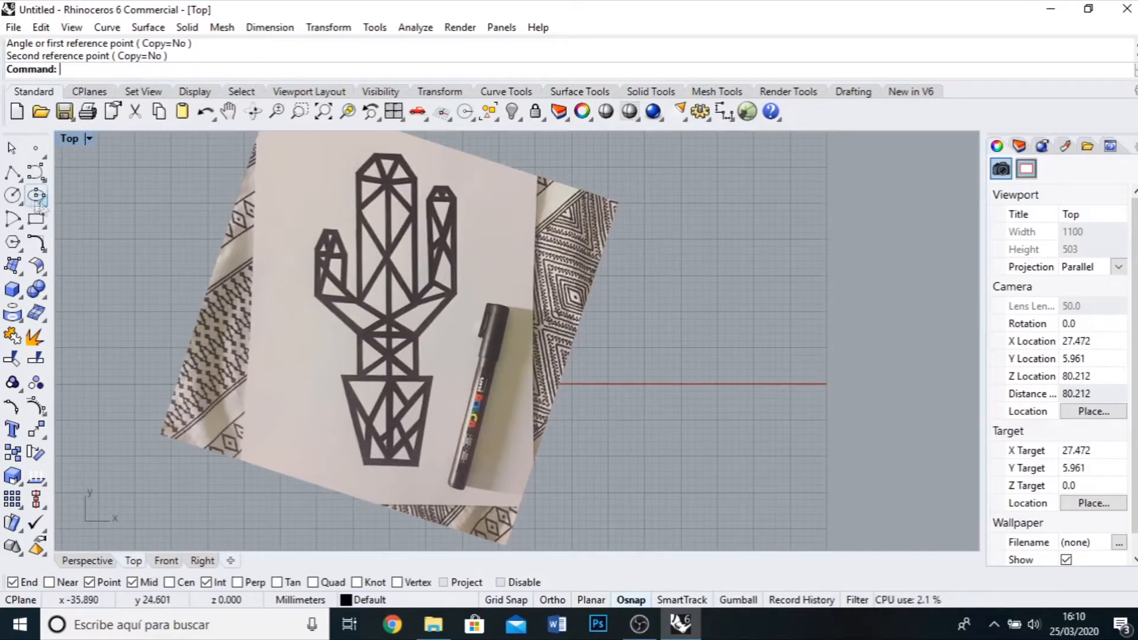
click(13, 173)
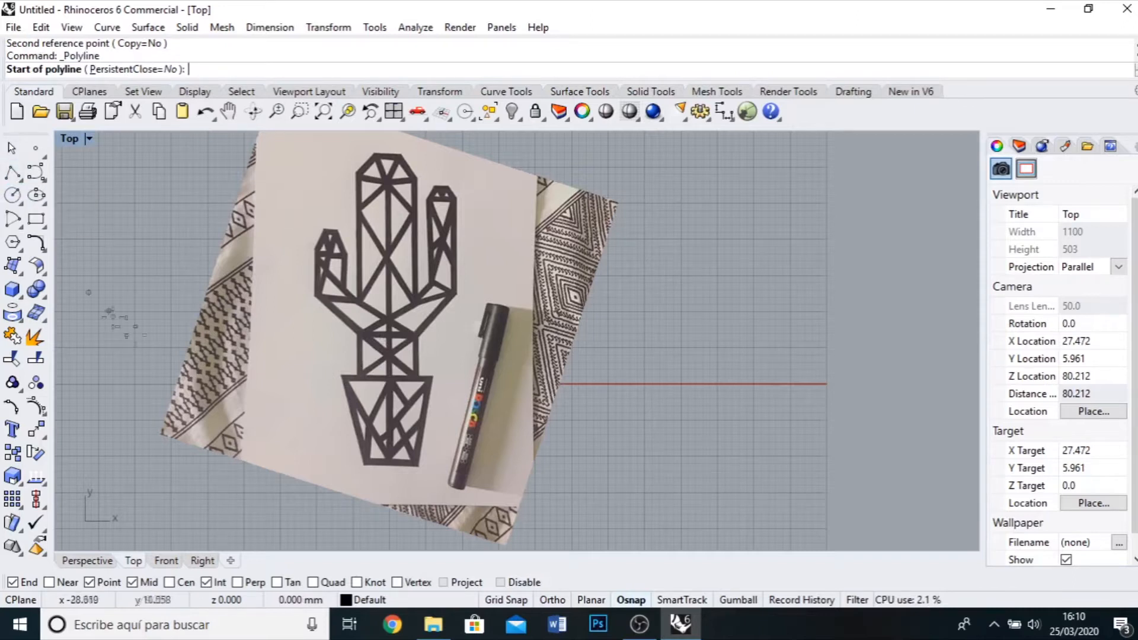
scroll(386, 481, up, 1)
scroll(387, 481, up, 3)
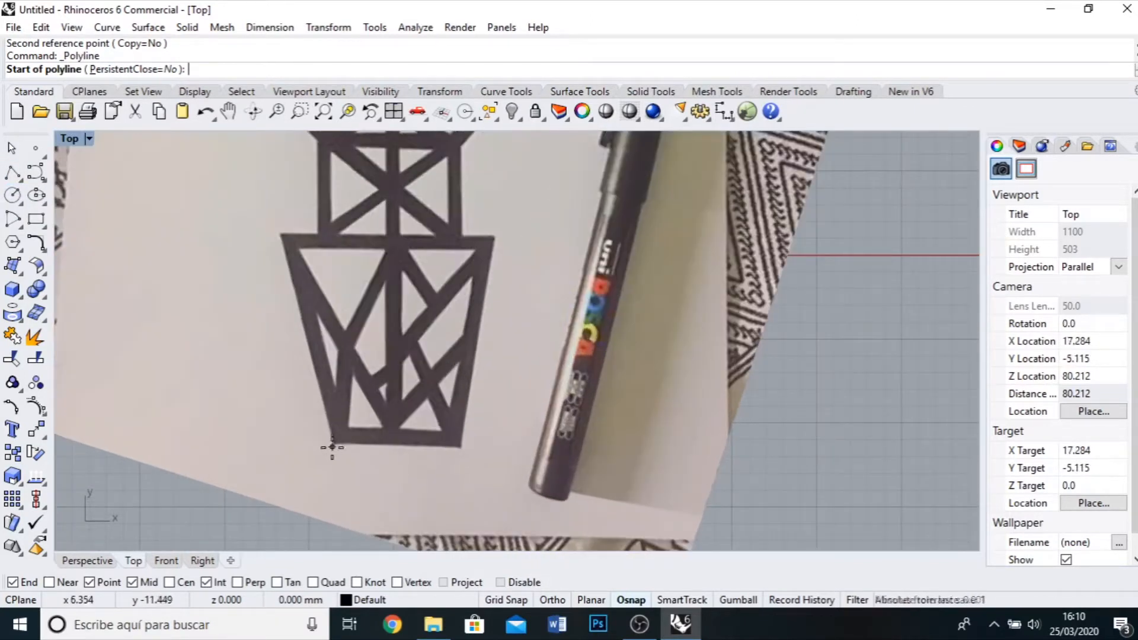
click(331, 445)
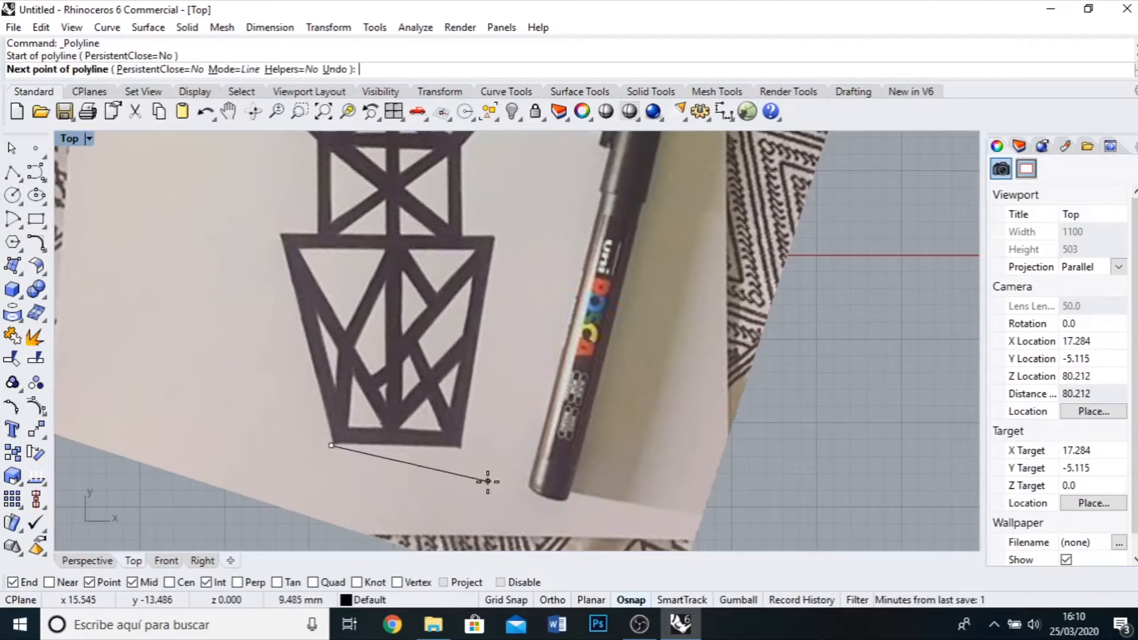
key(F8)
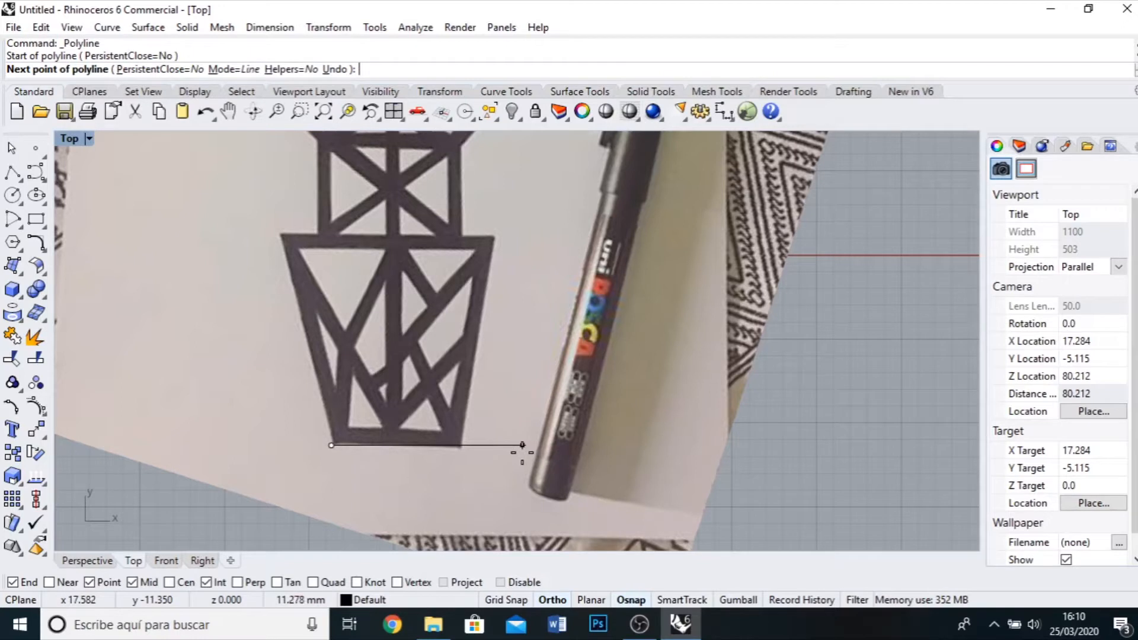
key(F8)
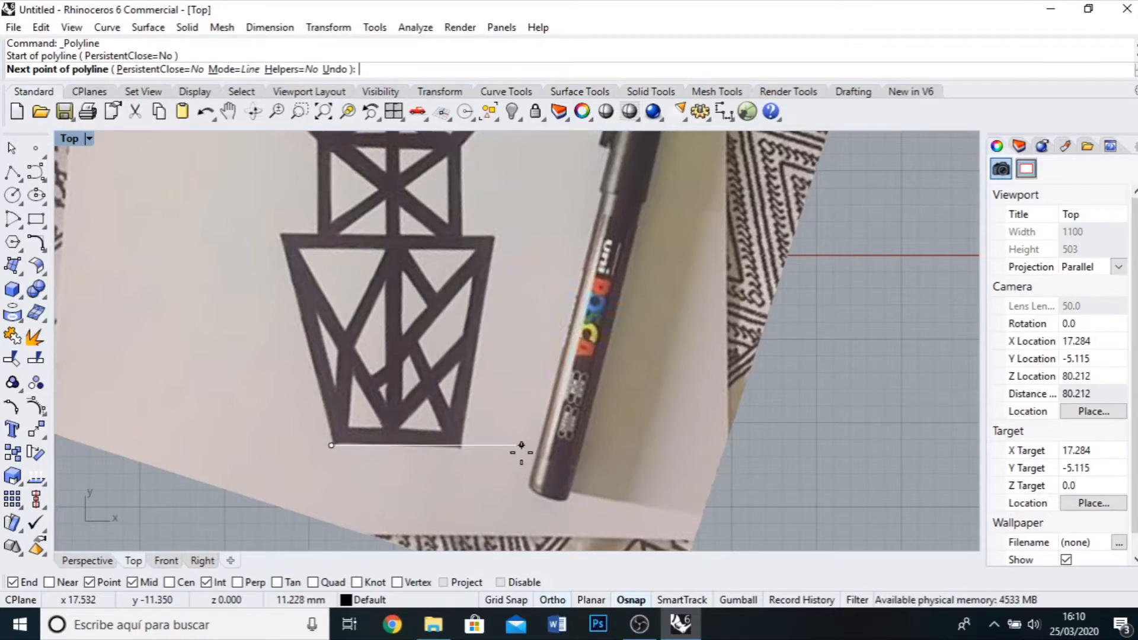
click(459, 445)
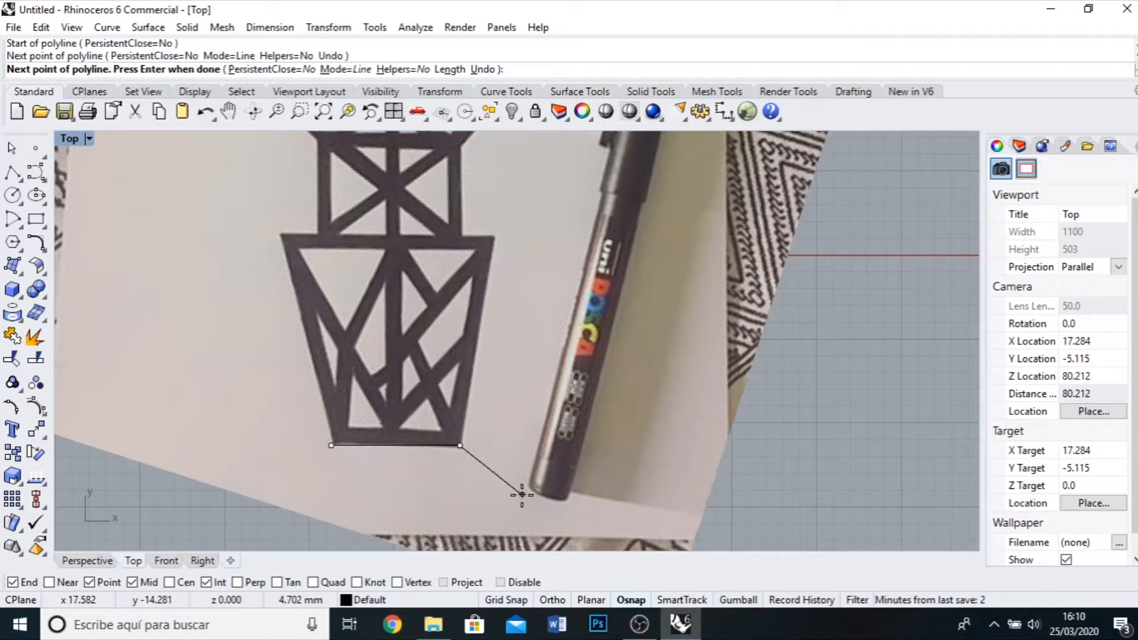
click(495, 238)
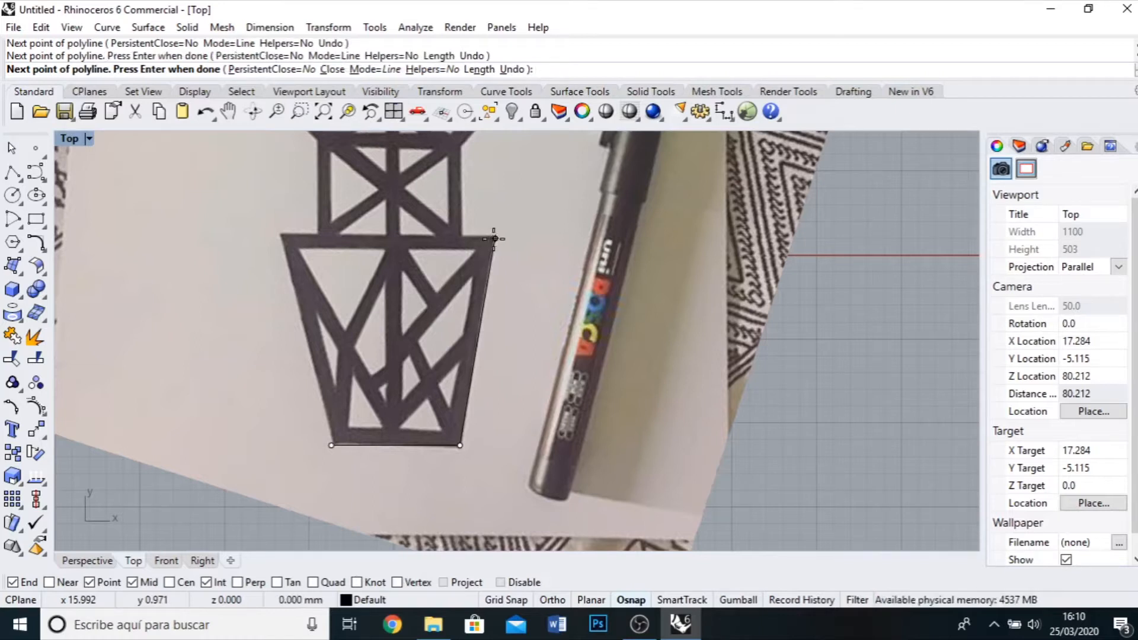
key(F8)
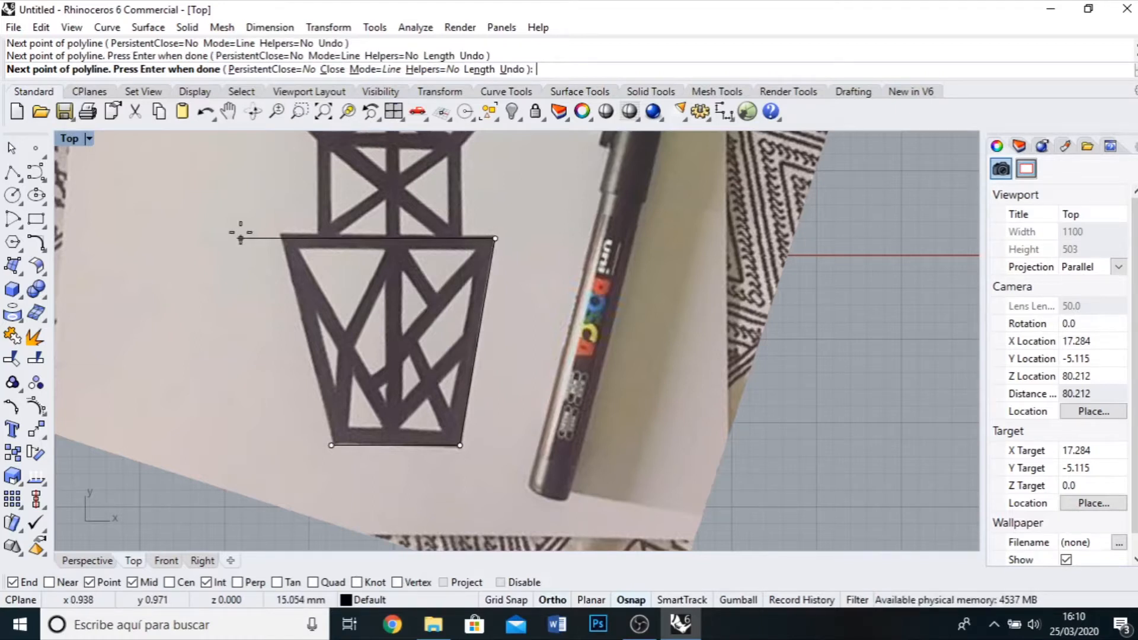
key(F8)
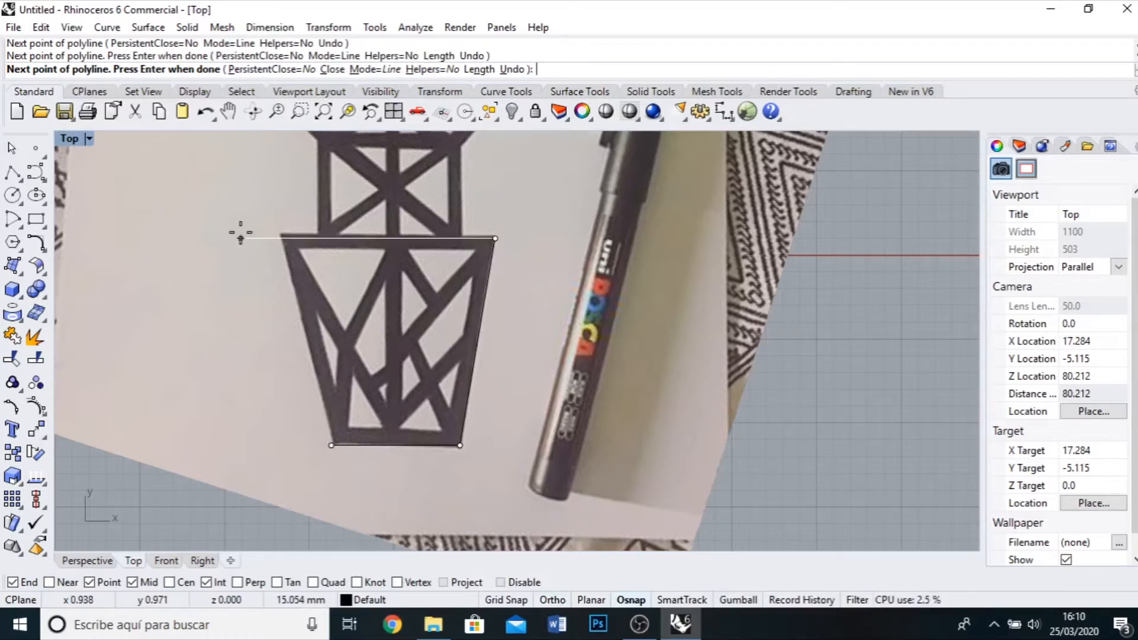
click(280, 237)
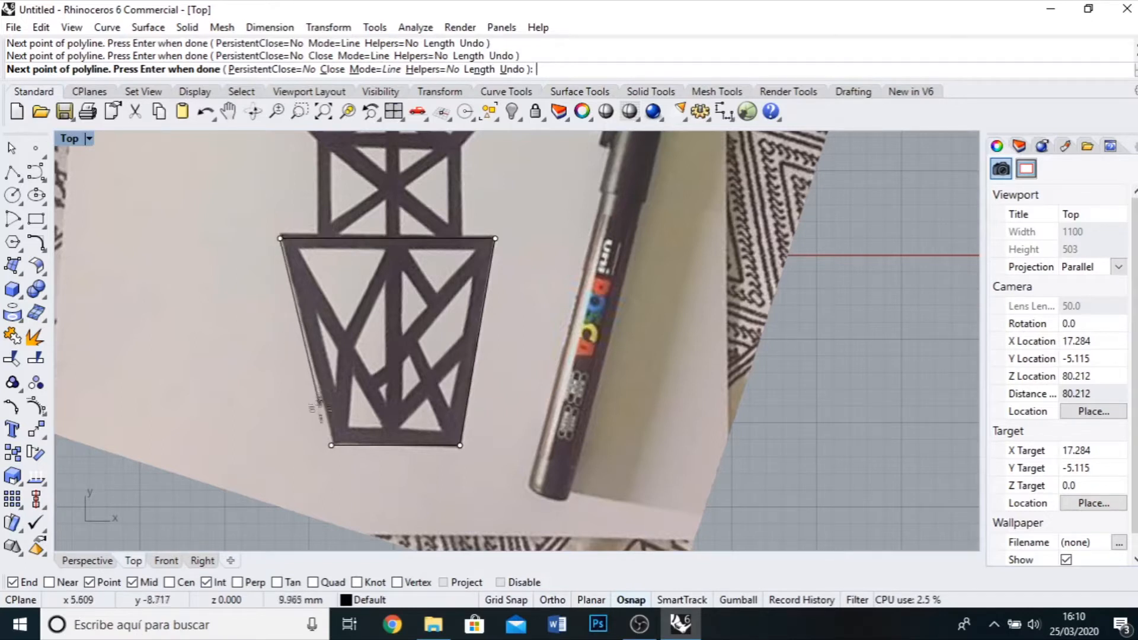
click(330, 443)
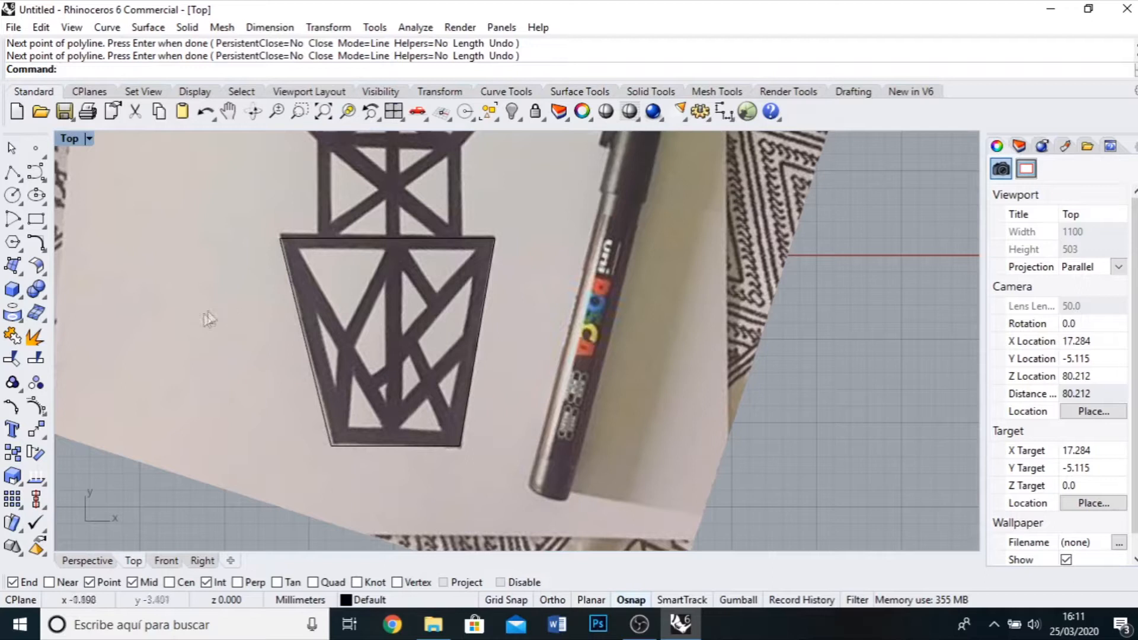
Try to offset the flowerpot outline inward by 5 mm and undo the offset.
click(43, 253)
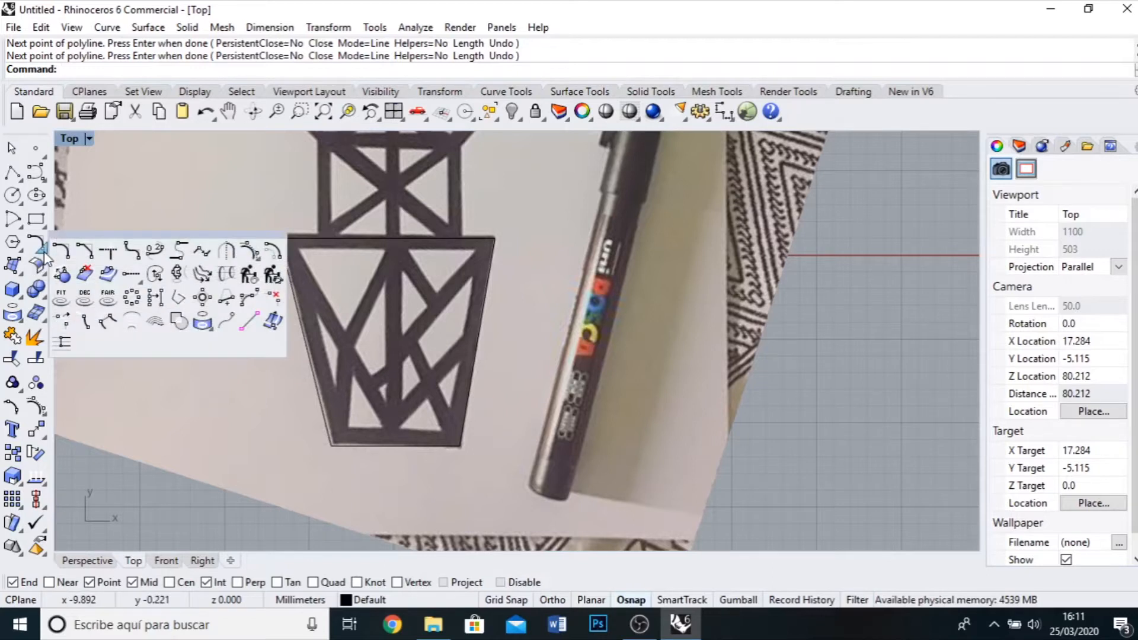
click(272, 254)
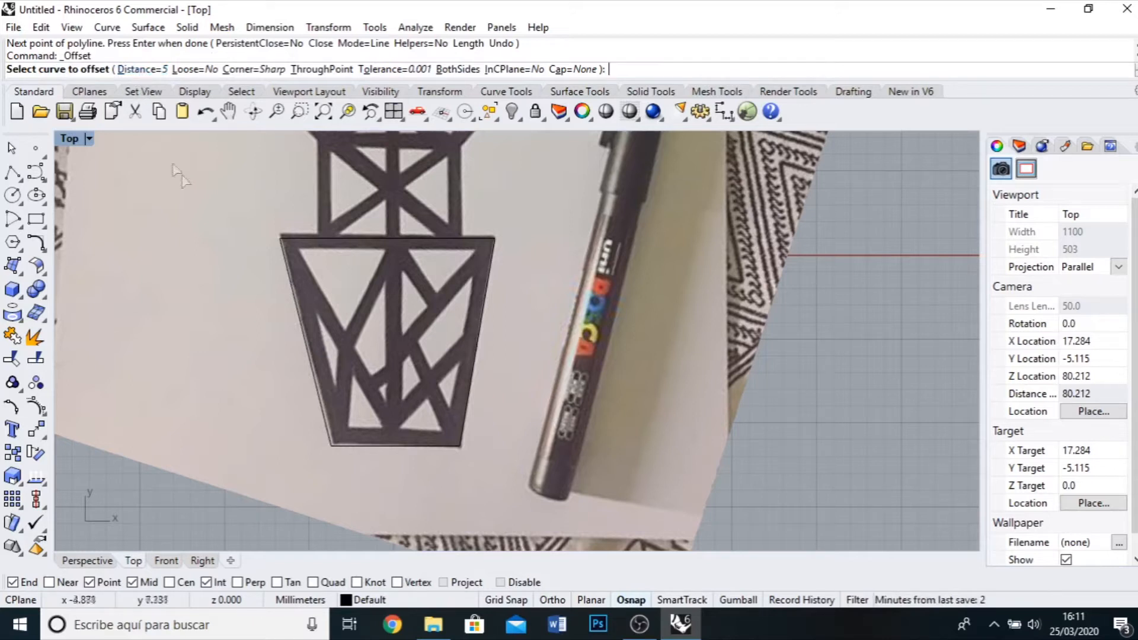
click(330, 242)
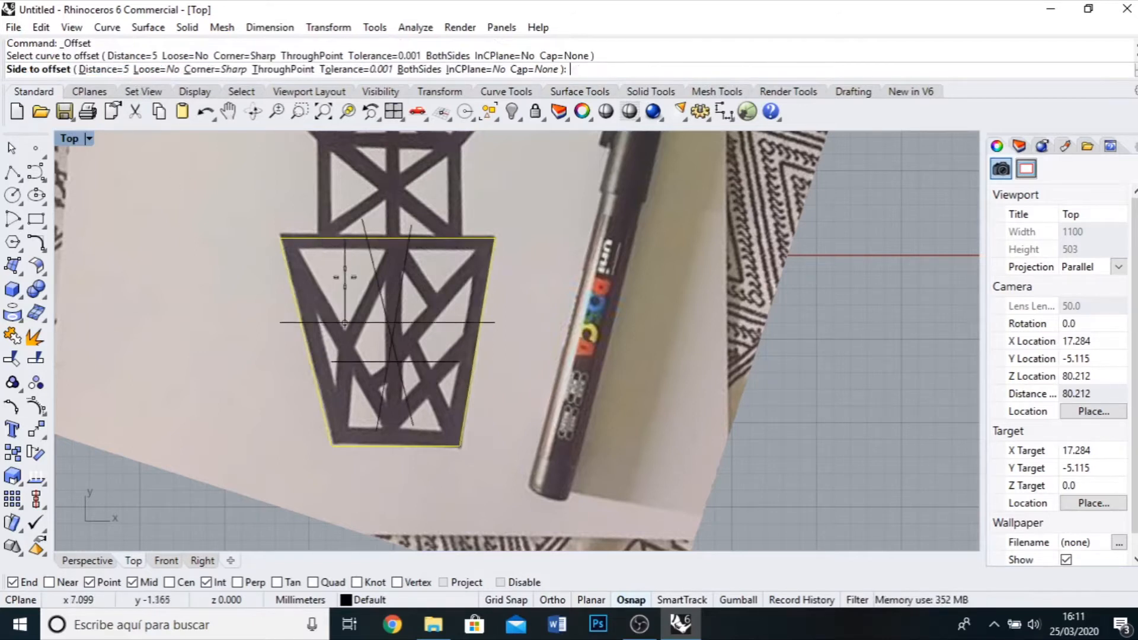
click(347, 285)
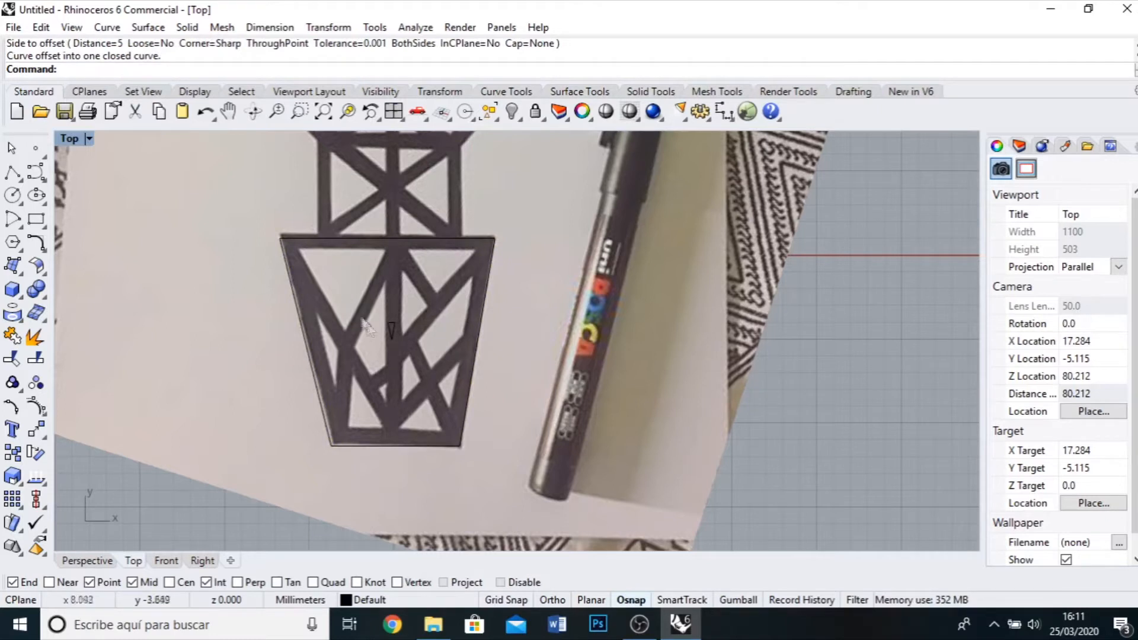
scroll(396, 333, up, 4)
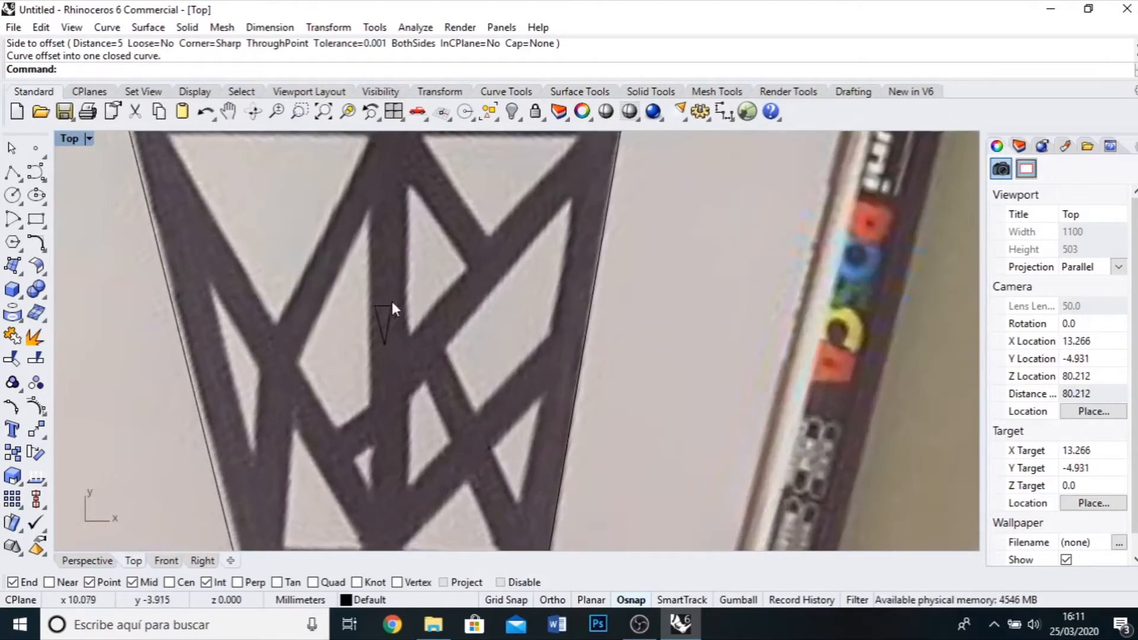
scroll(432, 343, down, 3)
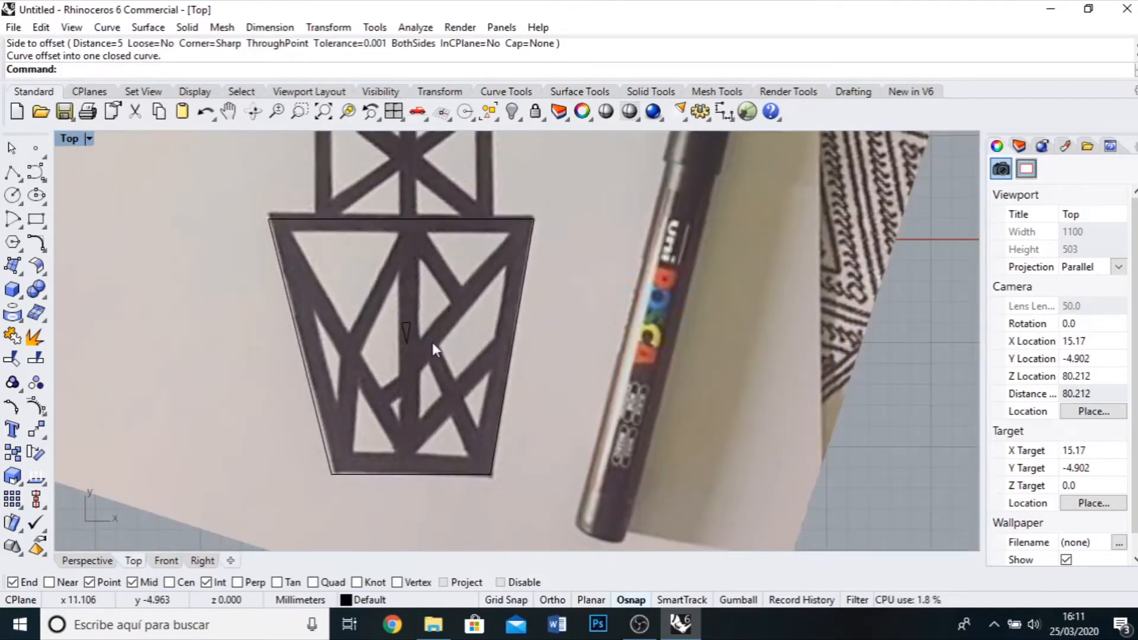
click(203, 116)
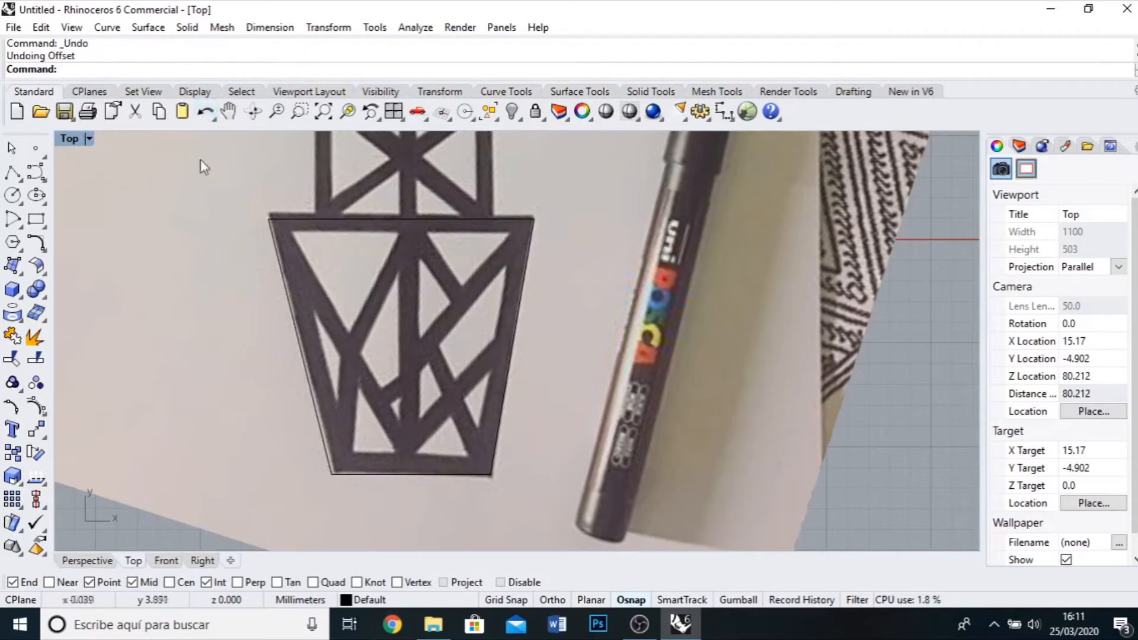
Offset the closed flowerpot outline inward by 1 mm with sharp corners.
click(46, 254)
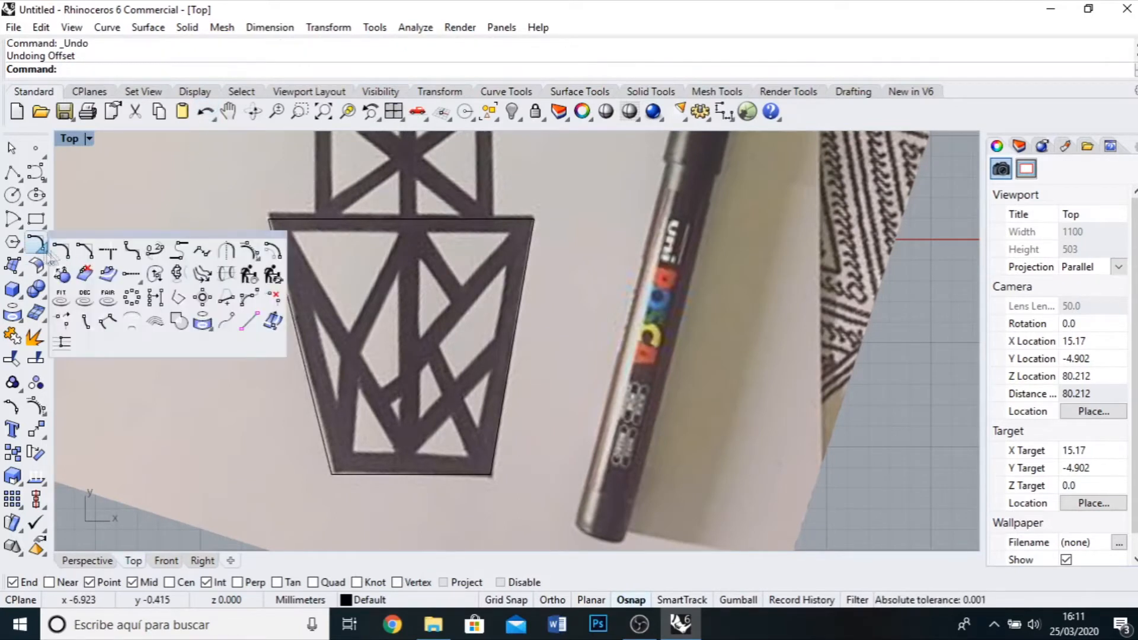
click(273, 252)
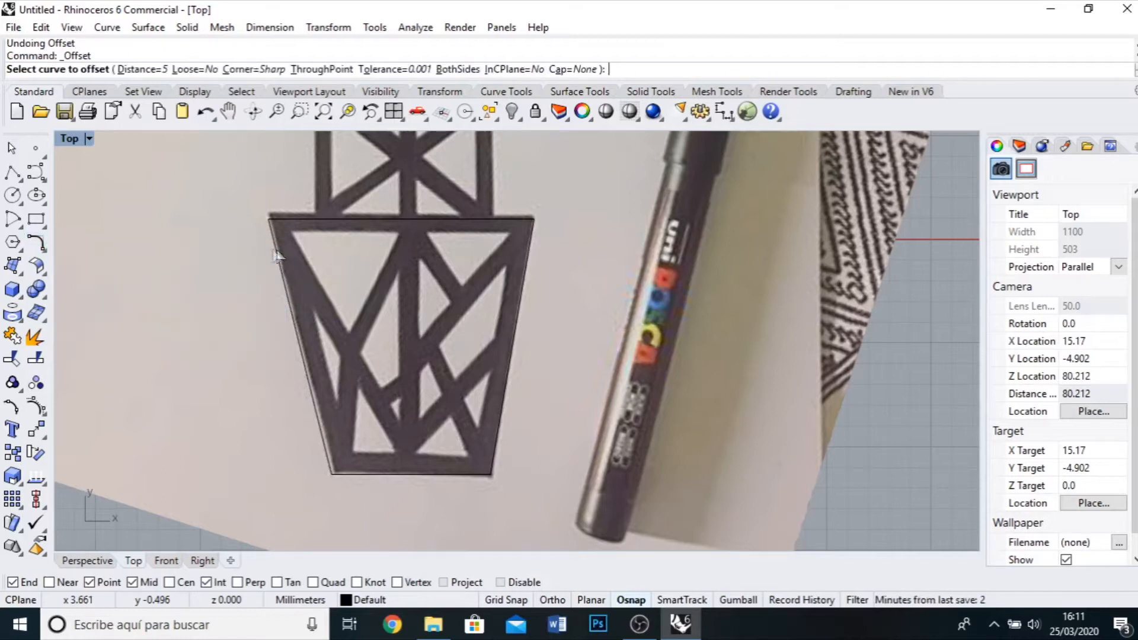
click(142, 69)
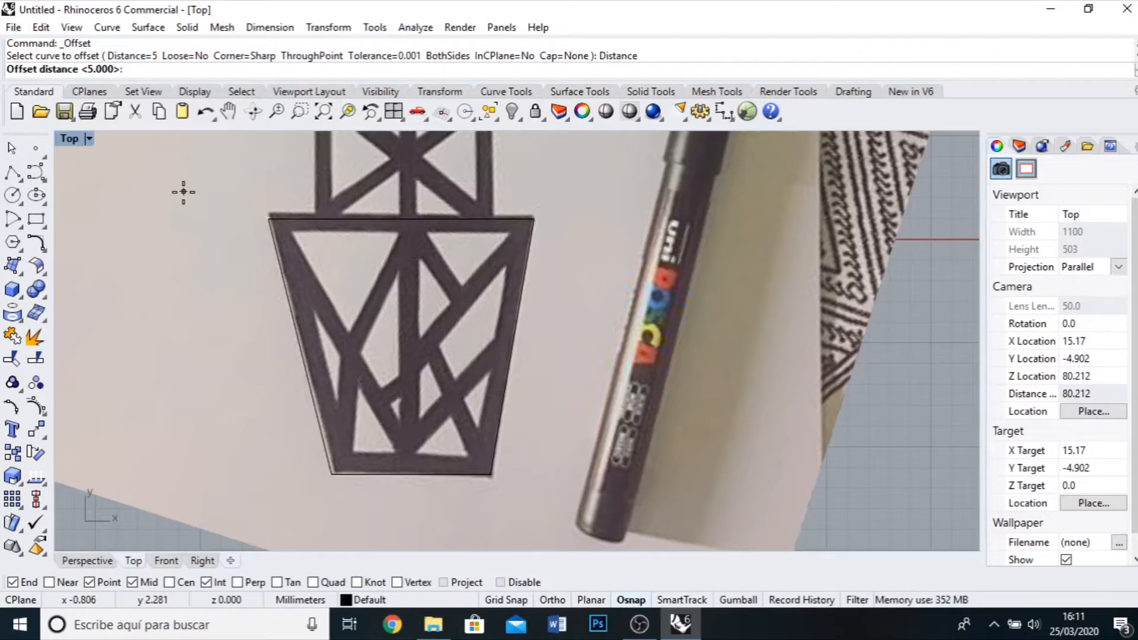
text(1)
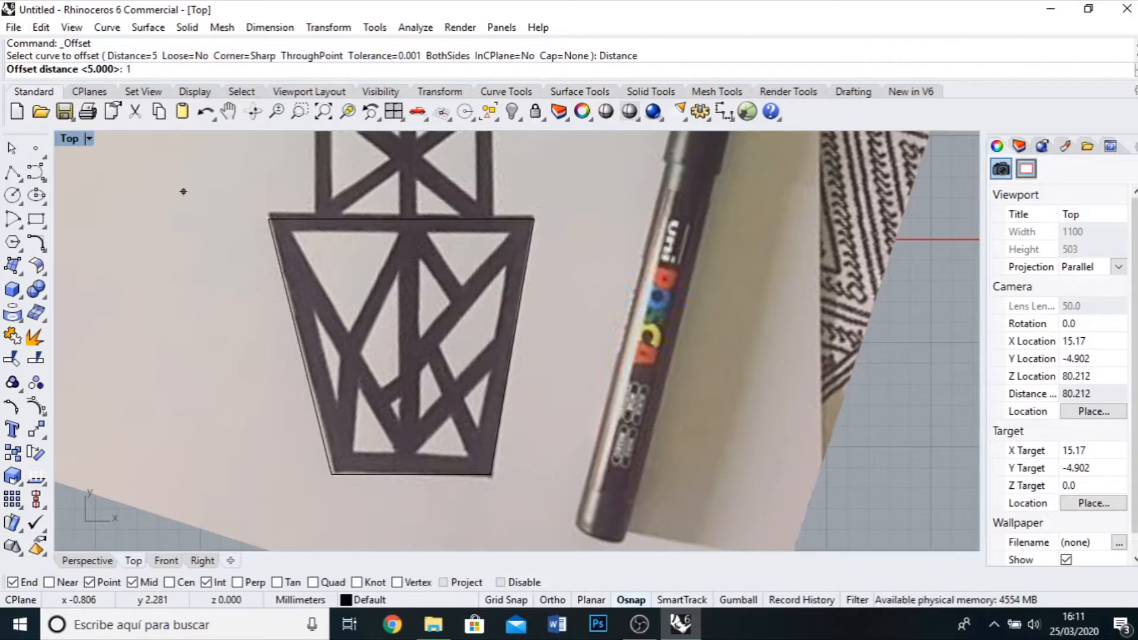
key(Return)
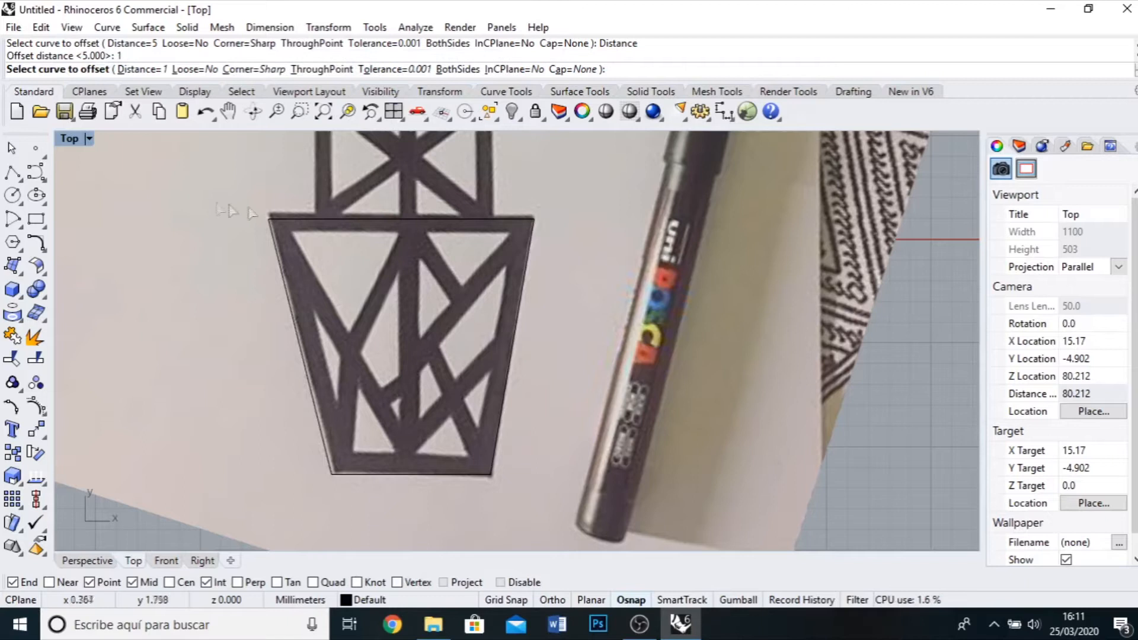
click(321, 218)
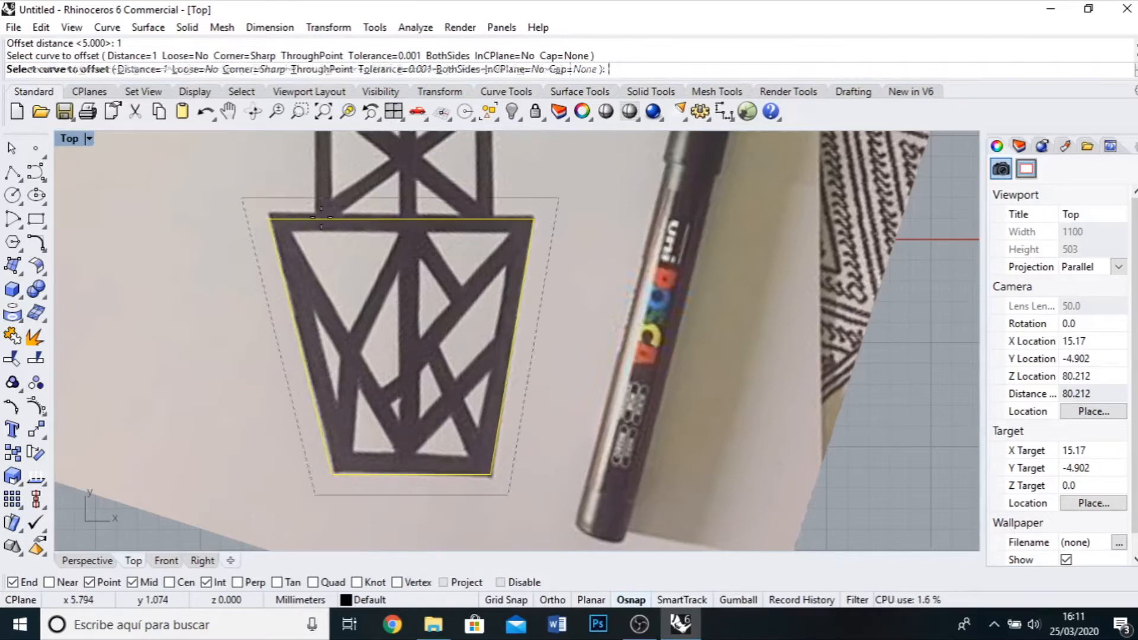
click(350, 270)
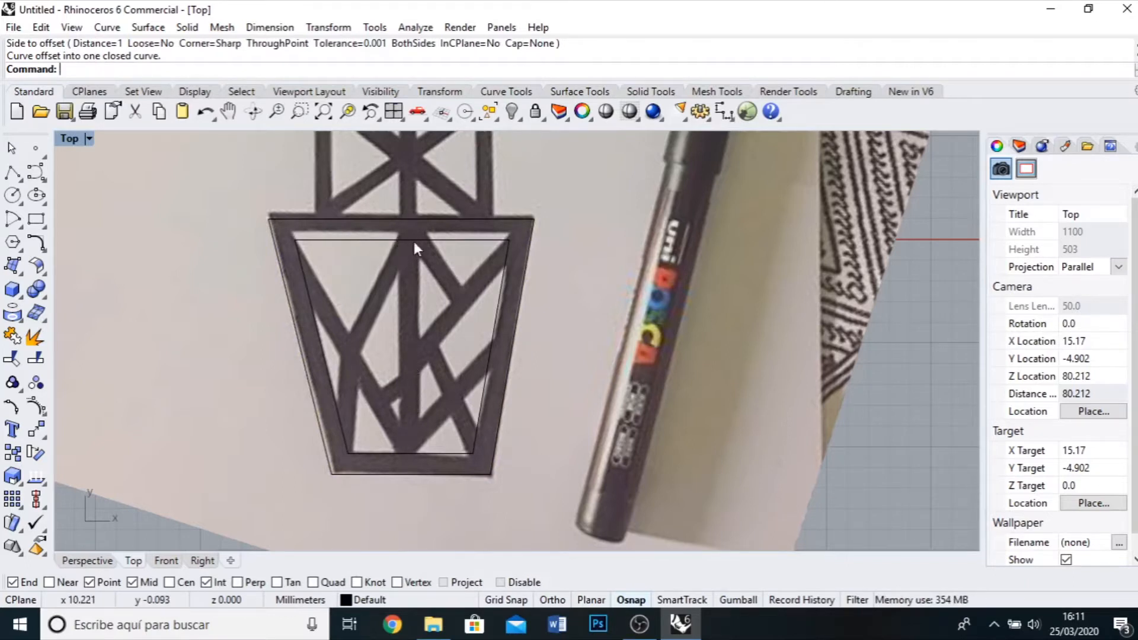
Draw a straight vertical line along the central bar's left edge, from the inner outline's top edge to its bottom edge.
click(12, 173)
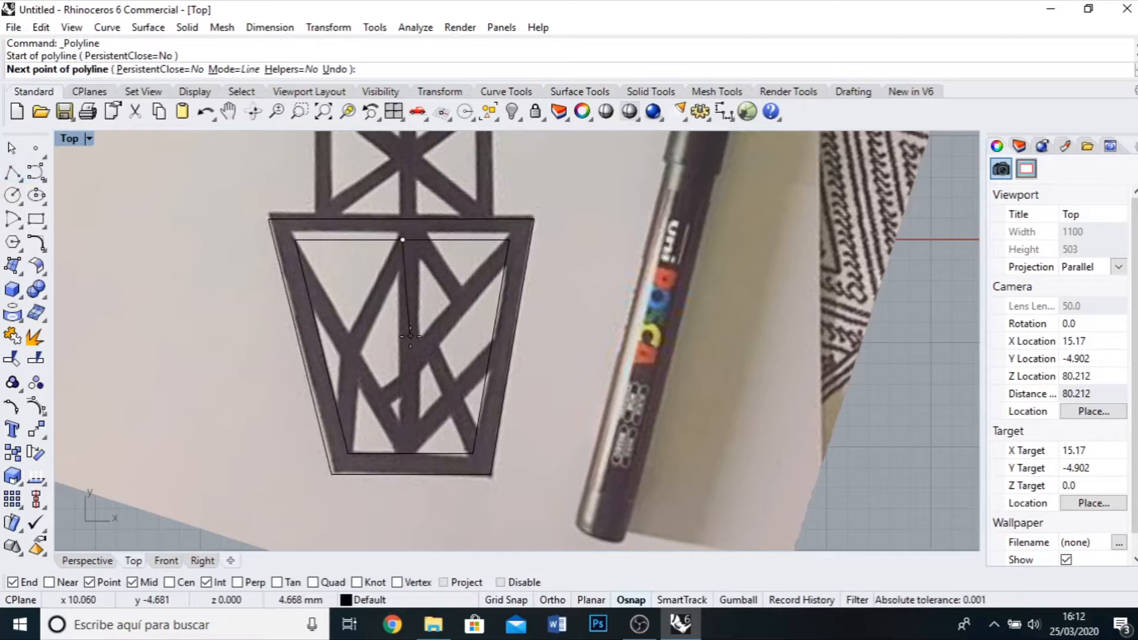
key(F8)
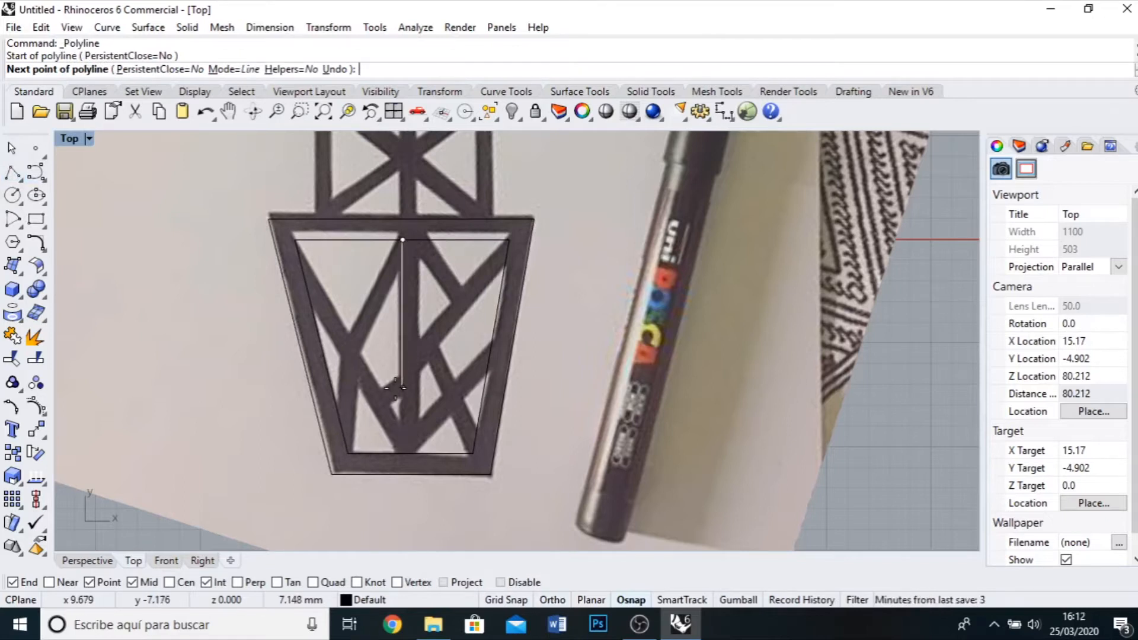
click(402, 453)
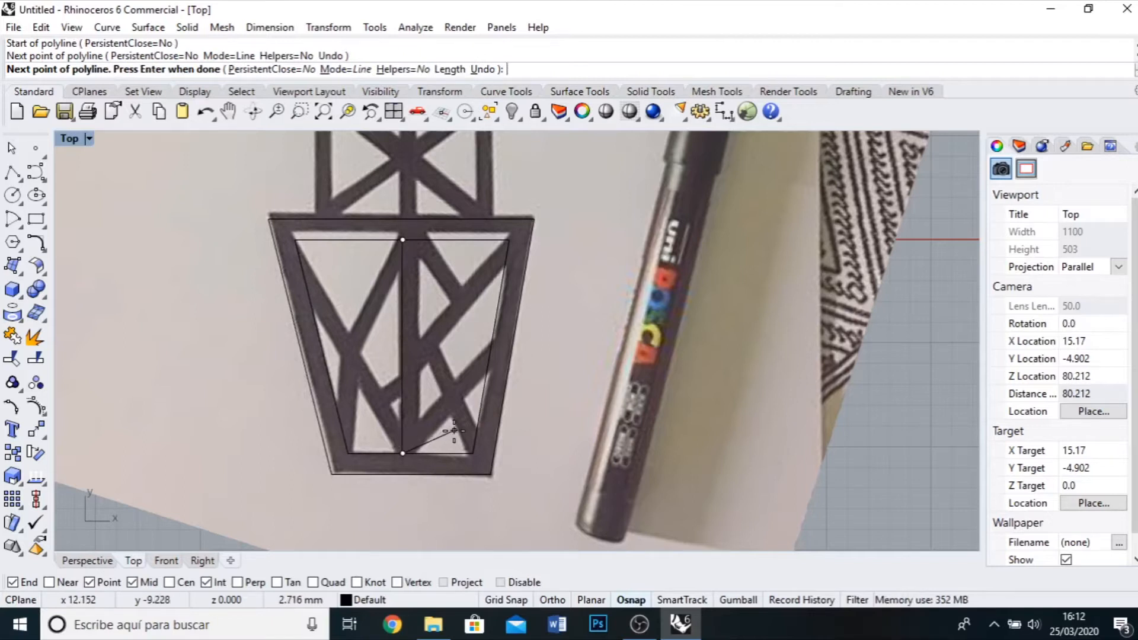
key(Return)
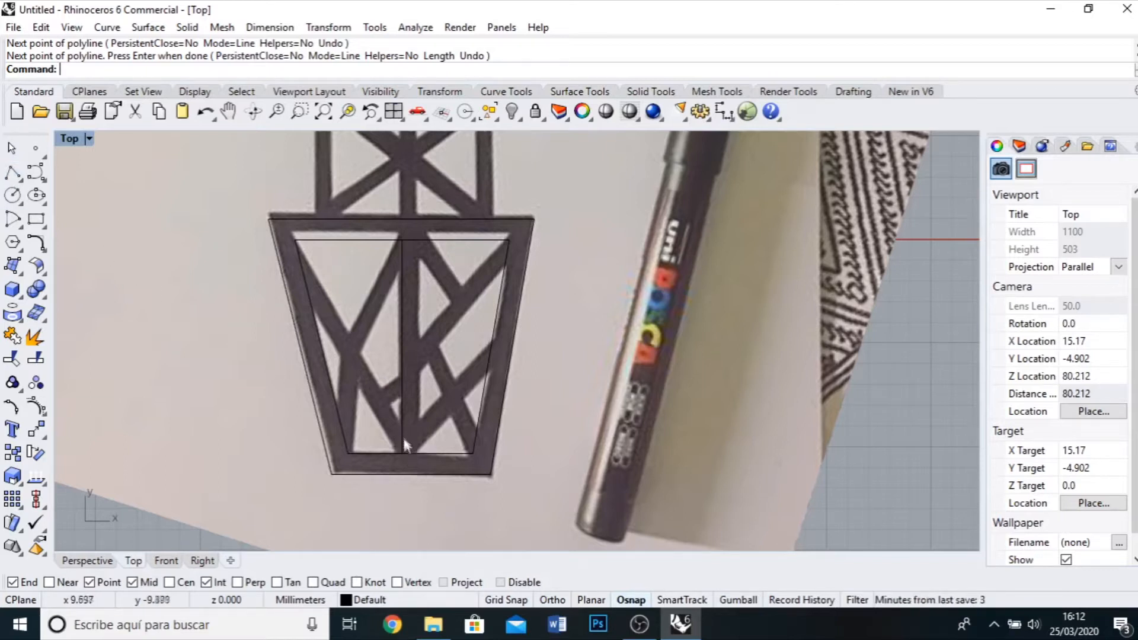
Draw a polyline from the vertical line's lower end 1 mm straight up and on to the inner outline's upper-left corner.
click(13, 173)
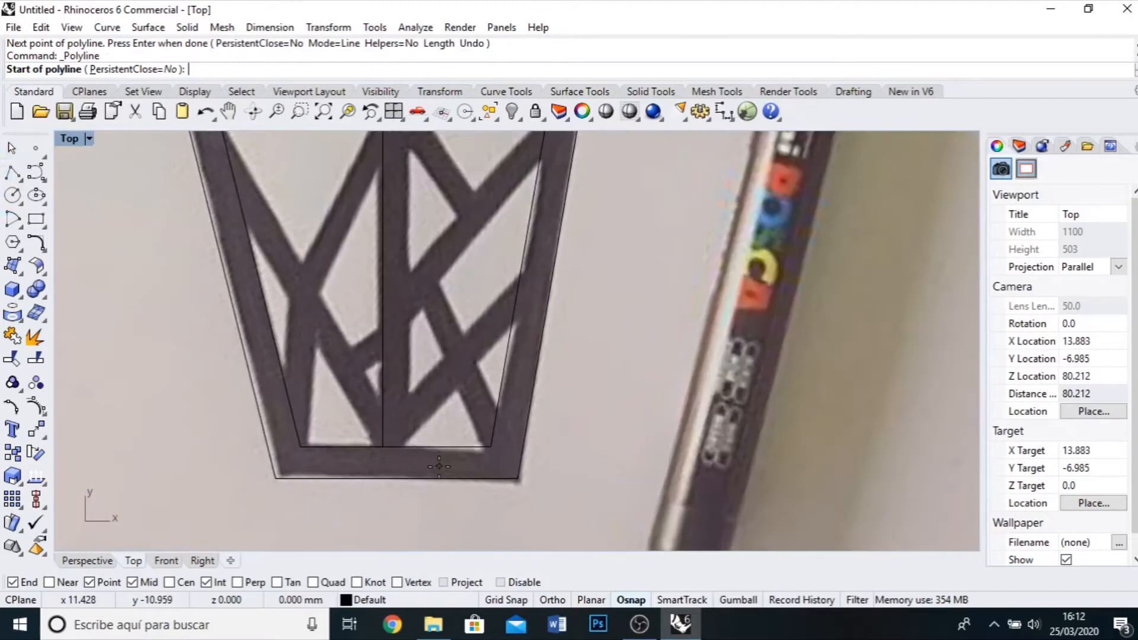
scroll(440, 466, up, 2)
click(382, 445)
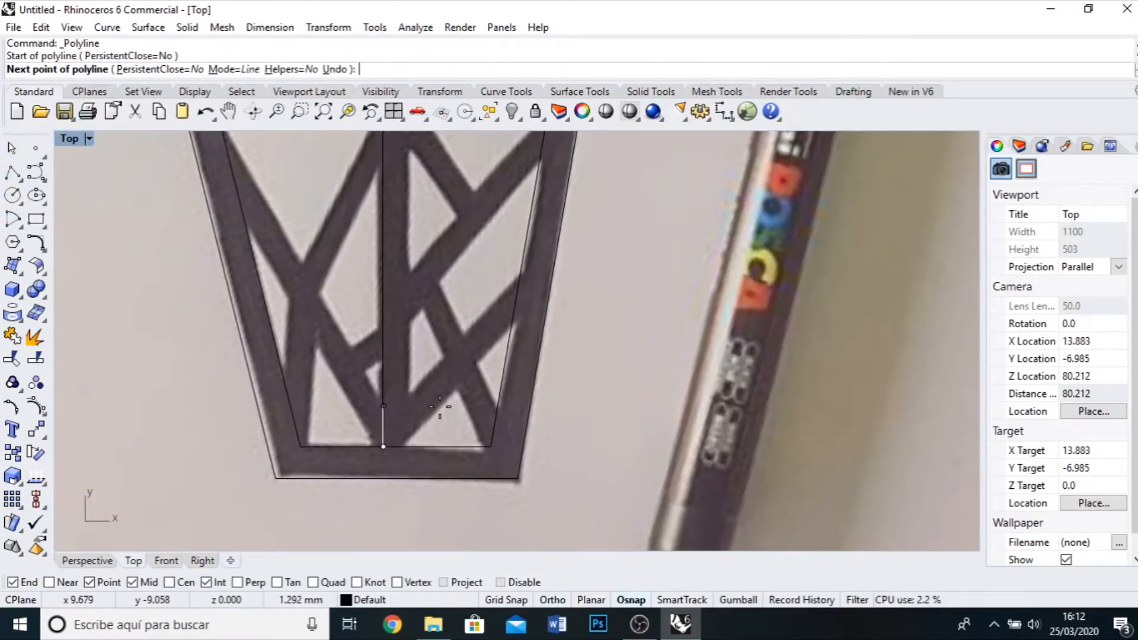
text(1)
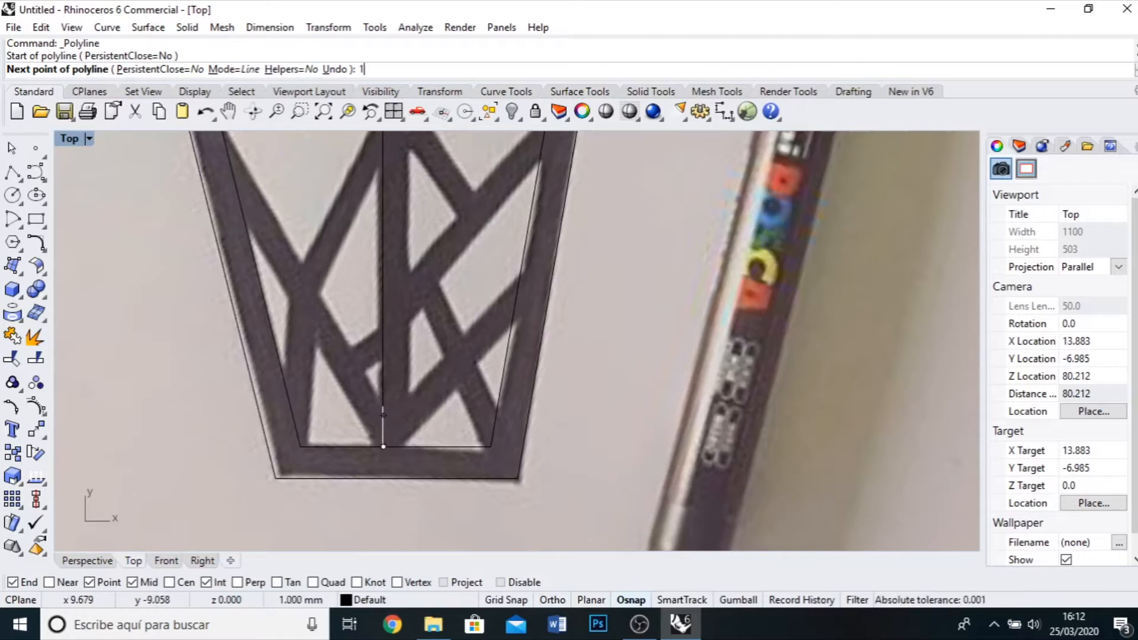
key(Return)
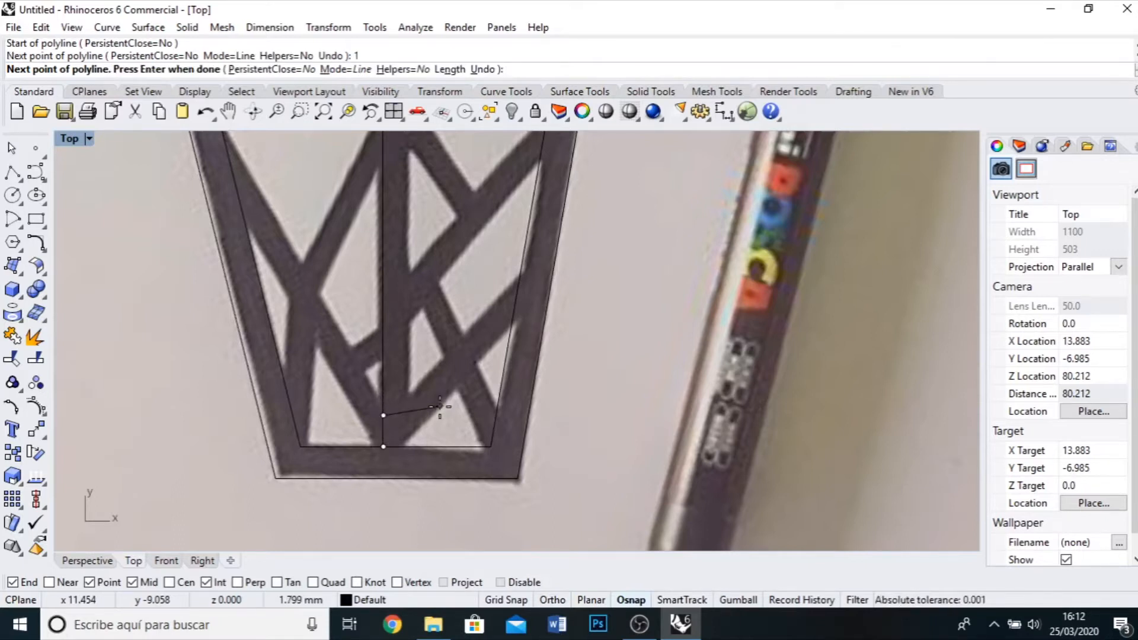
scroll(444, 406, down, 1)
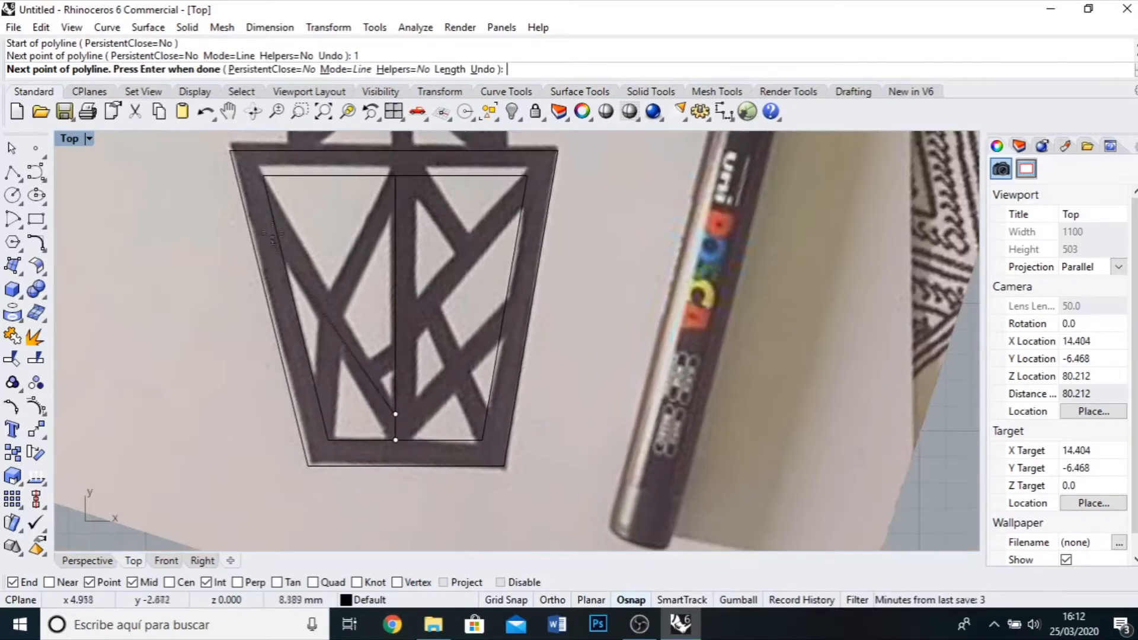
click(266, 181)
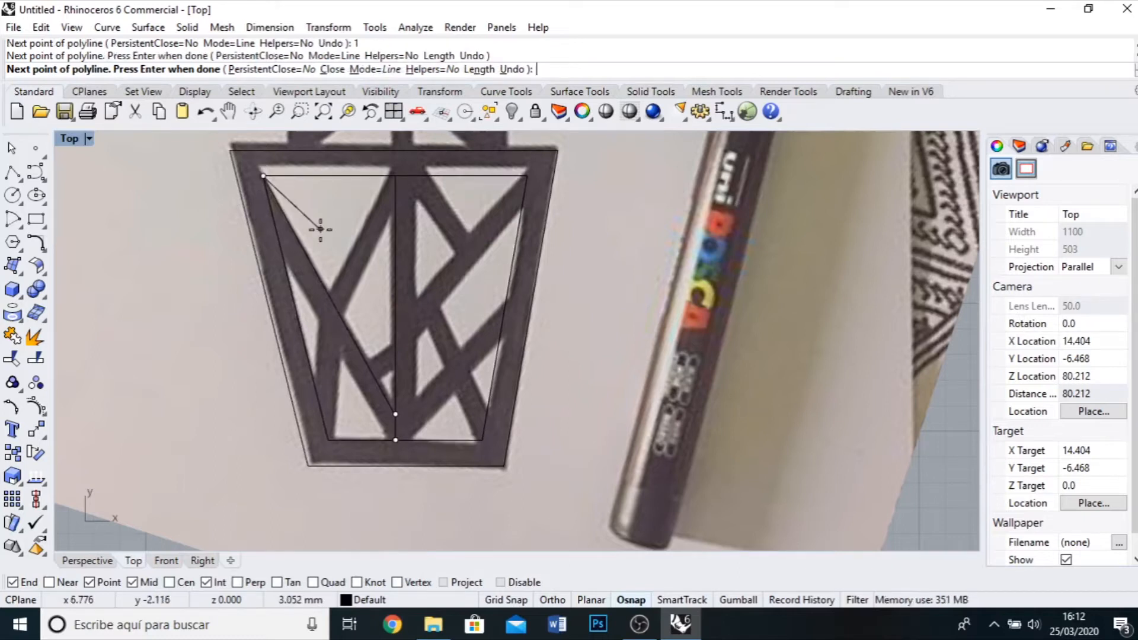
key(Return)
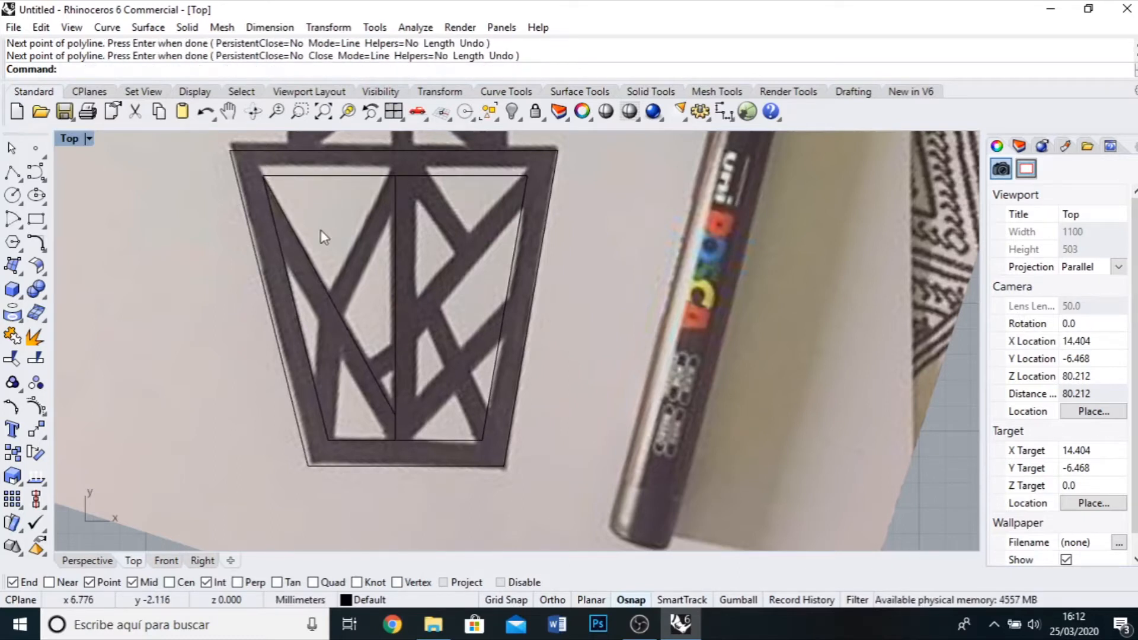
Offset the central vertical line 1 mm to the right to form the bar's other edge.
click(42, 248)
click(260, 254)
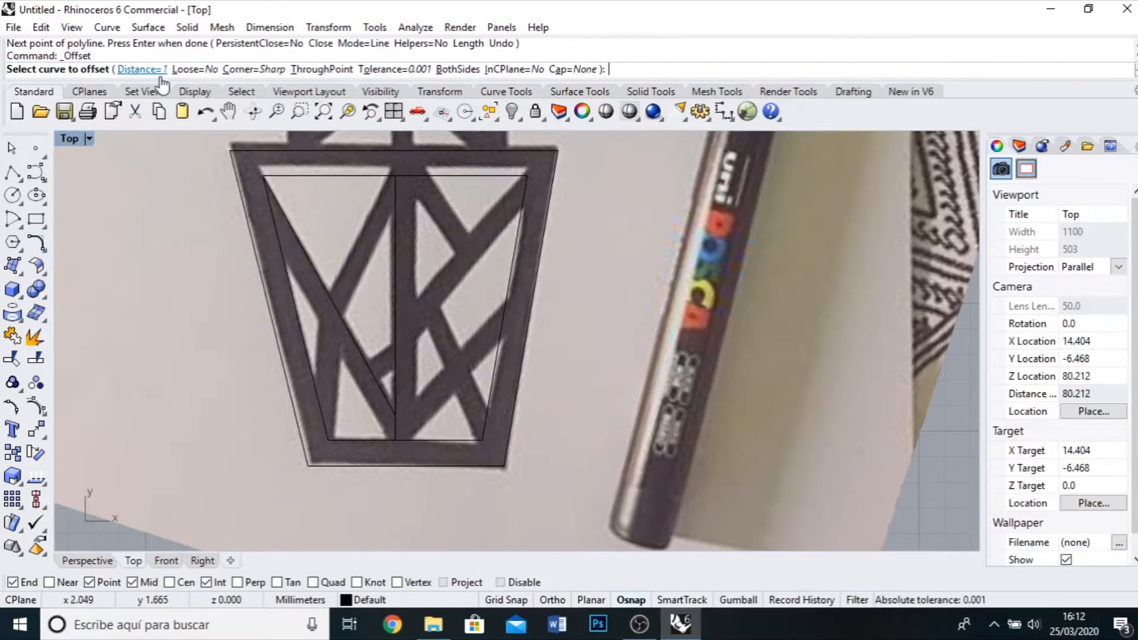
click(394, 266)
click(420, 265)
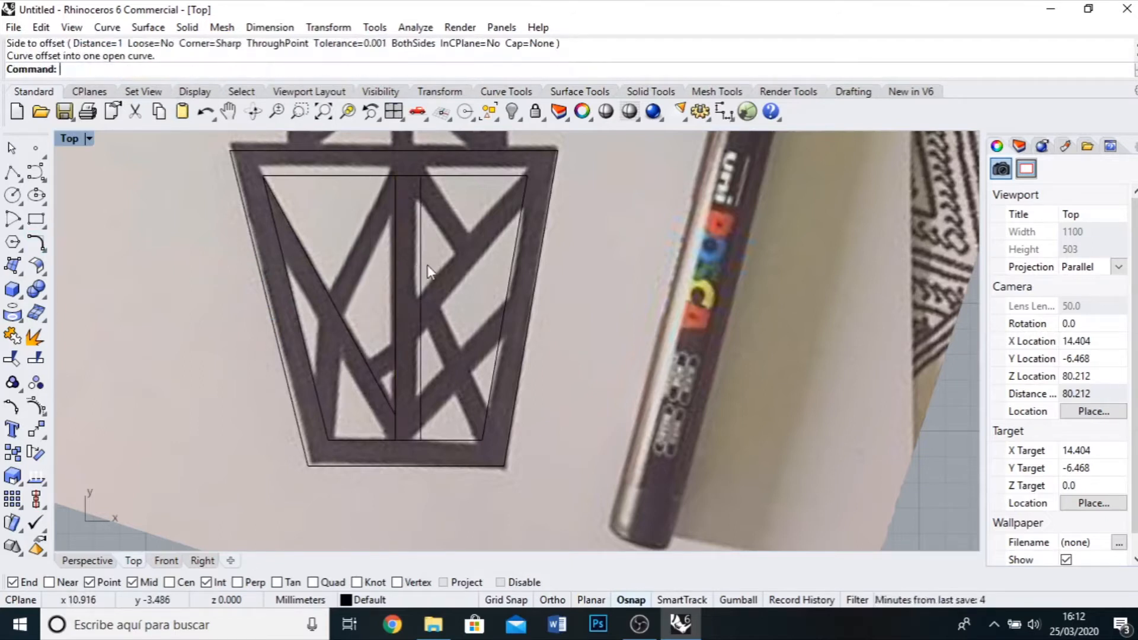
Offset the diagonal polyline 1 mm toward the flowerpot's lower-left side.
scroll(346, 245, up, 1)
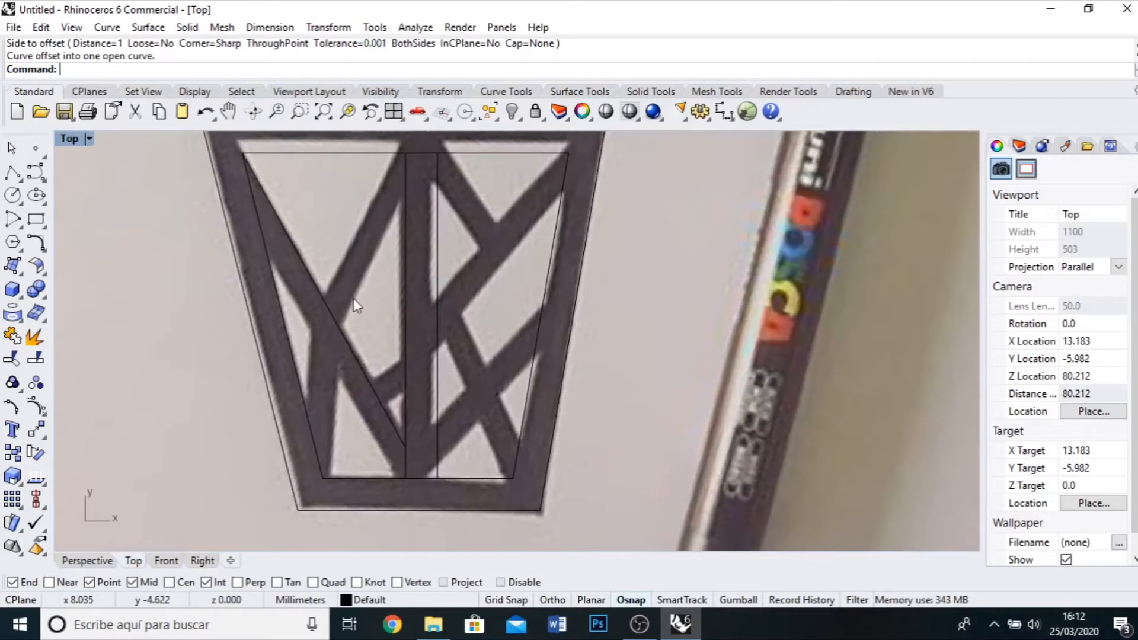
key(Return)
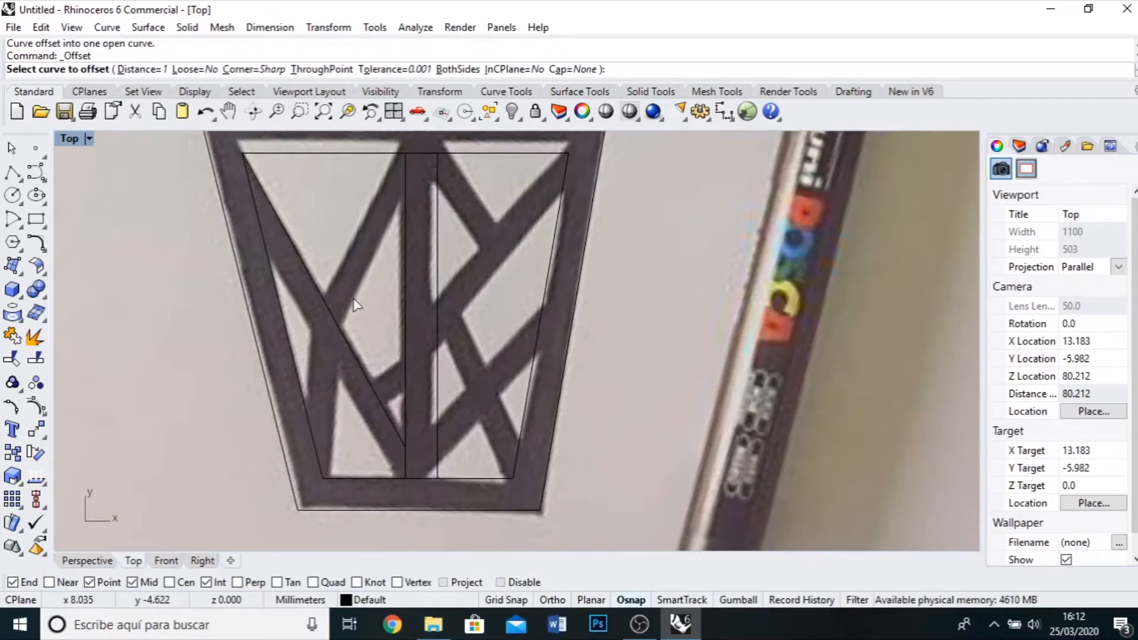
click(338, 323)
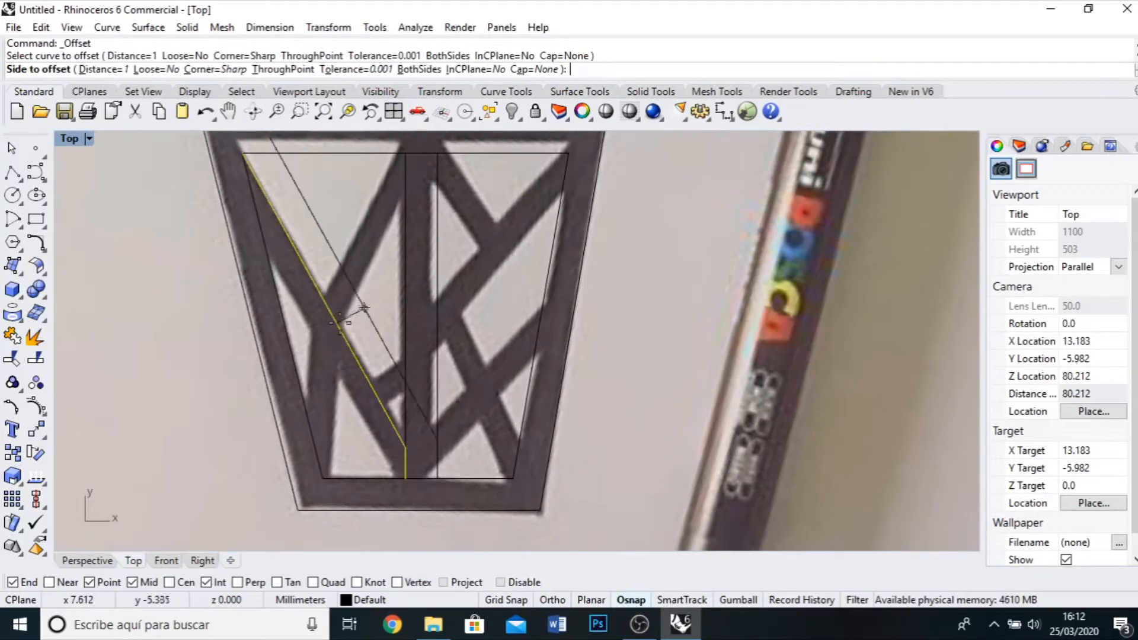
click(330, 359)
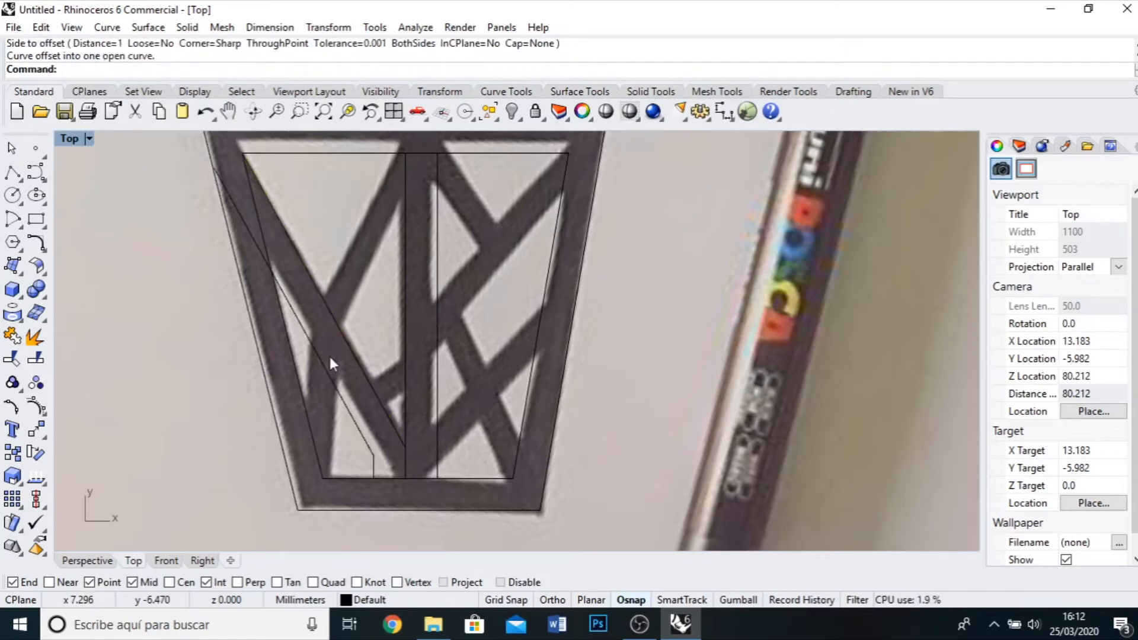
Explode the offset diagonal polyline and delete its short vertical segment at the inner bottom edge.
scroll(407, 493, up, 2)
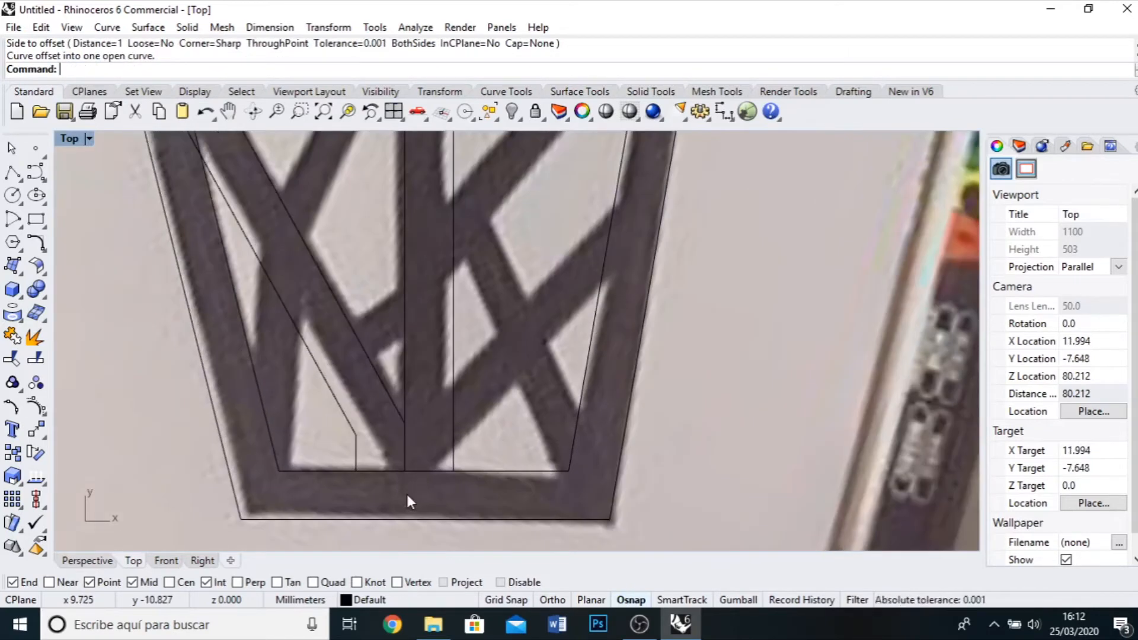
scroll(406, 493, down, 2)
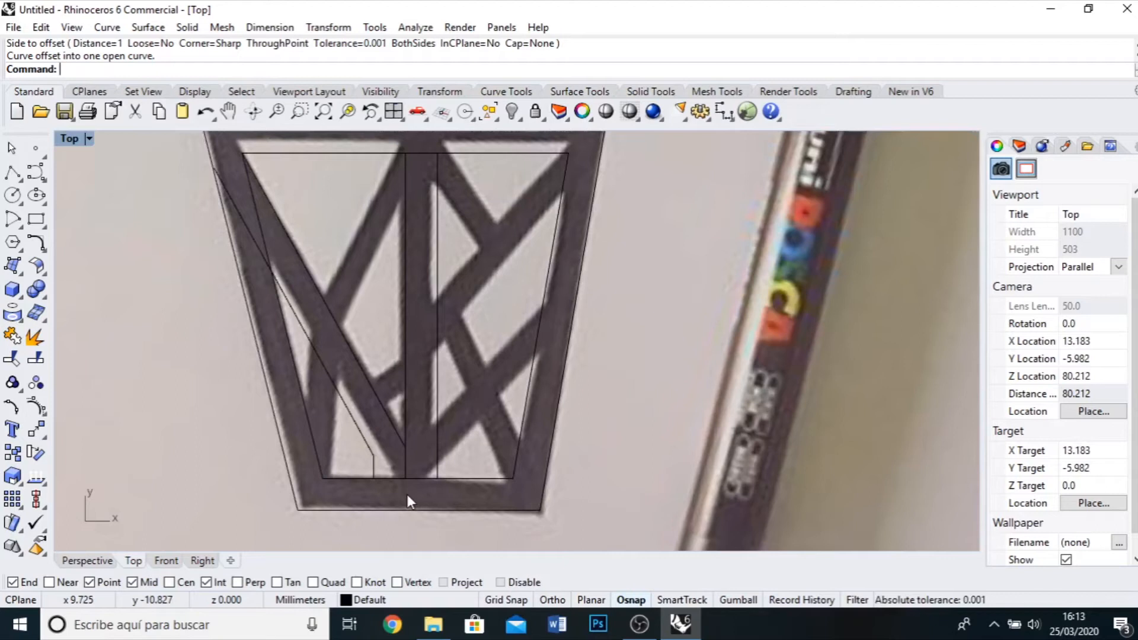
scroll(407, 492, up, 3)
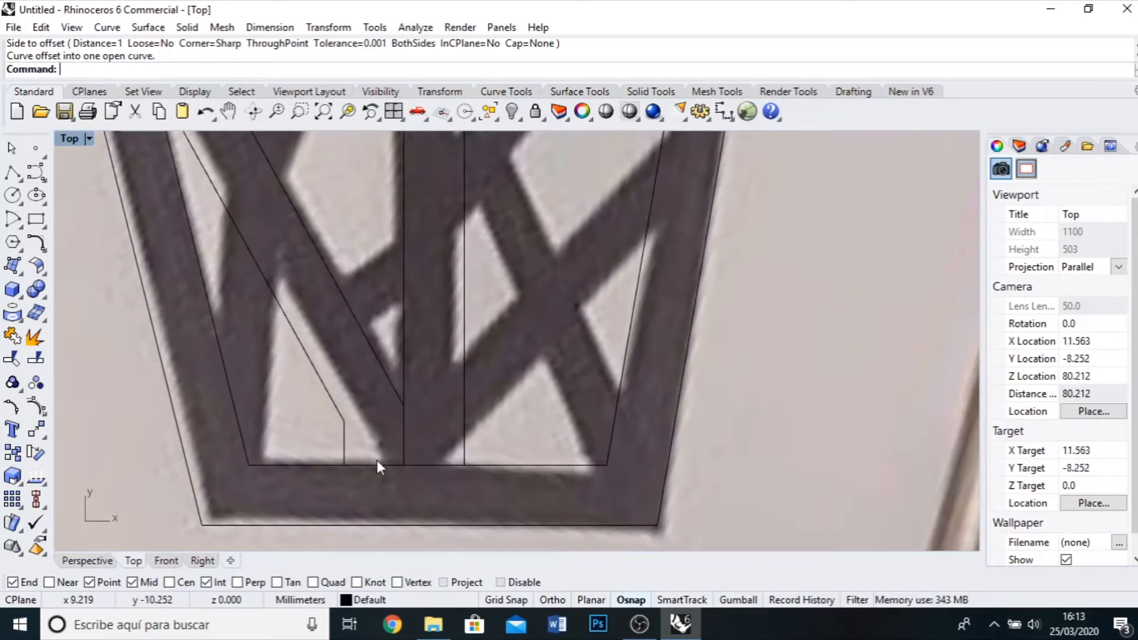
scroll(373, 456, up, 3)
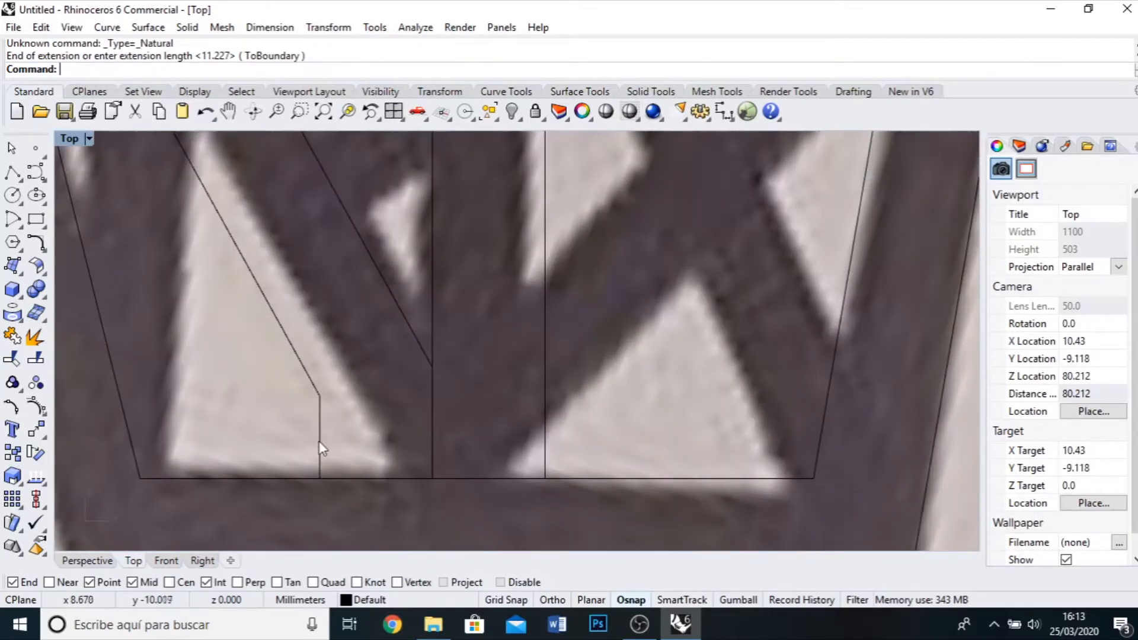
click(318, 441)
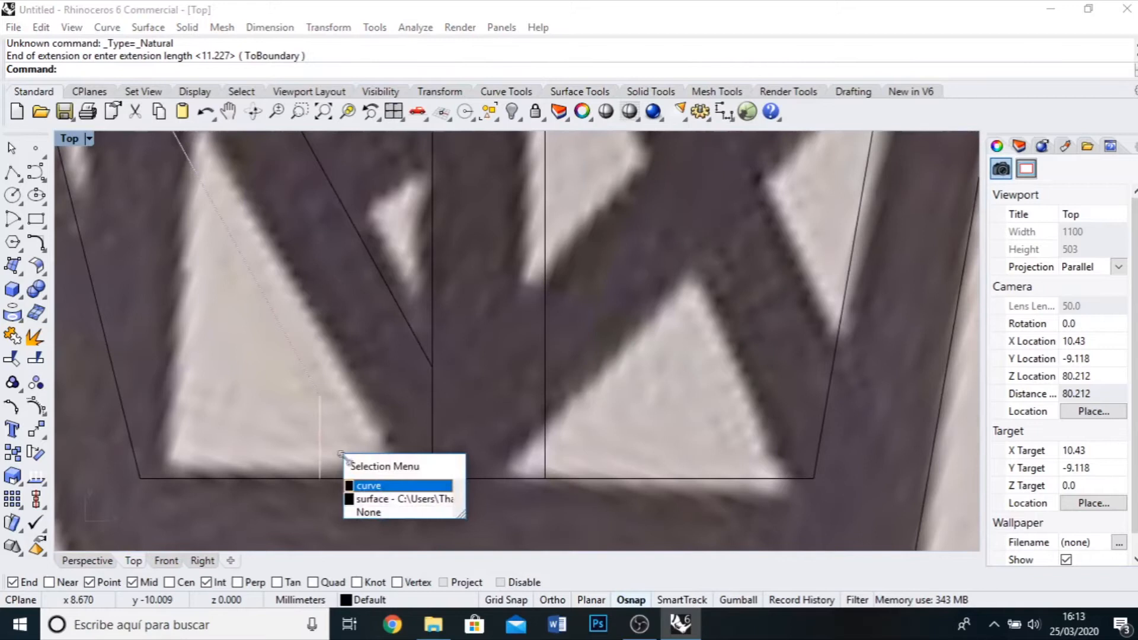
click(393, 486)
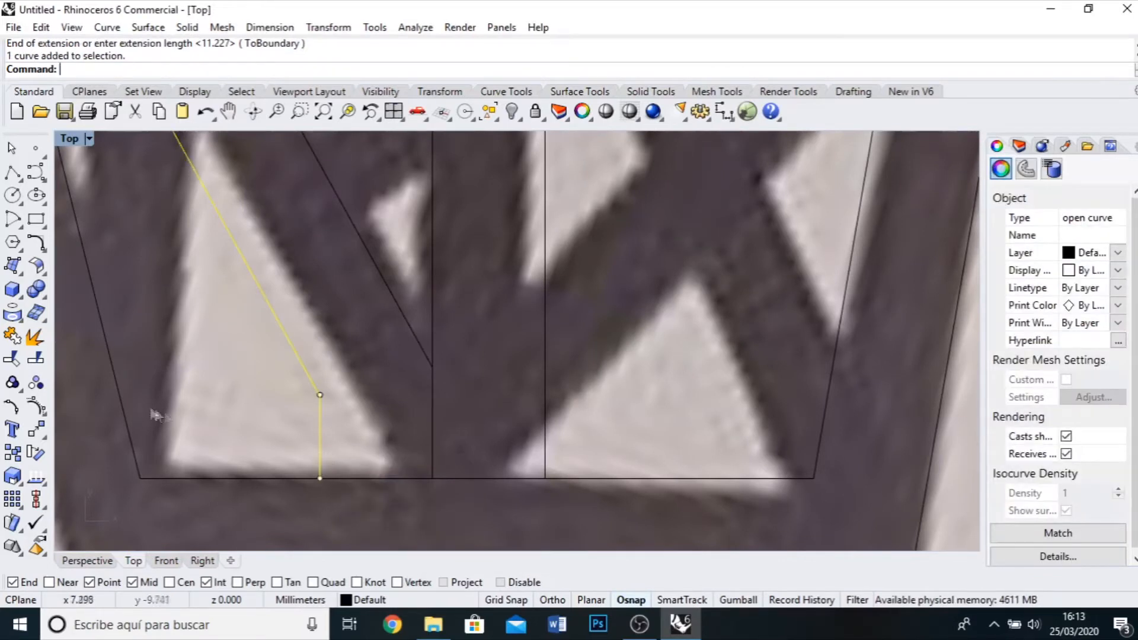
click(33, 340)
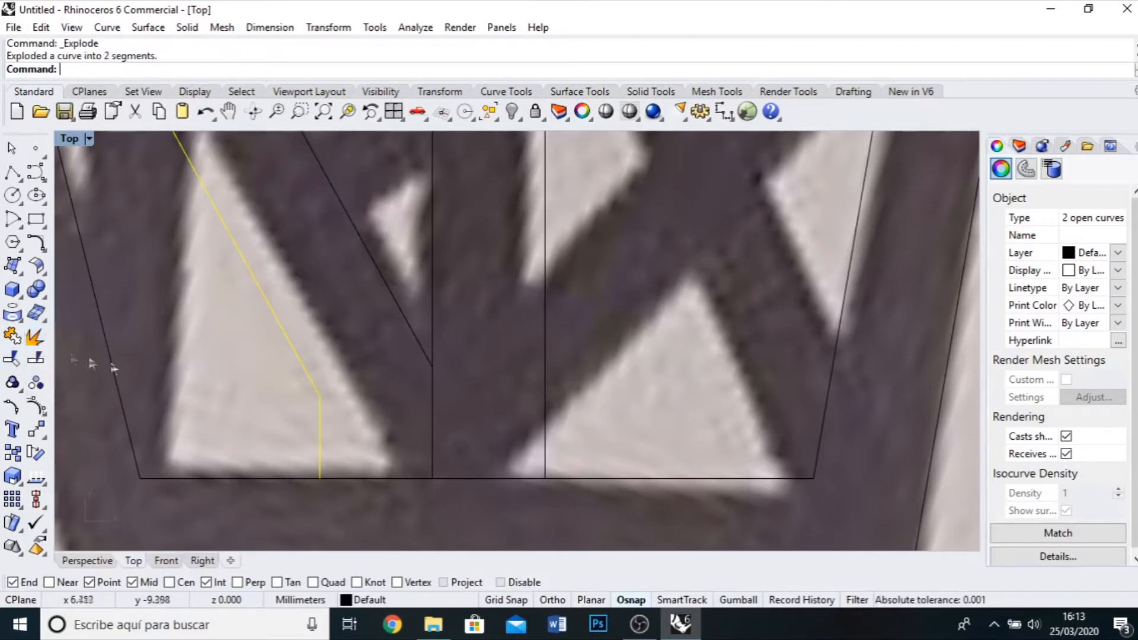
click(304, 440)
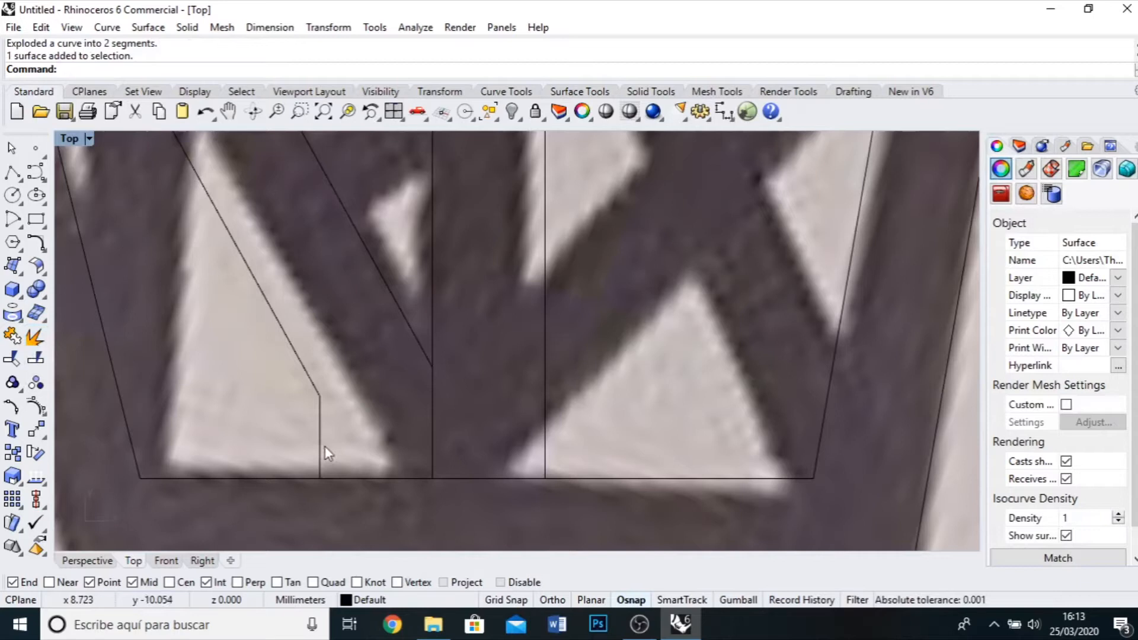
click(321, 446)
click(372, 492)
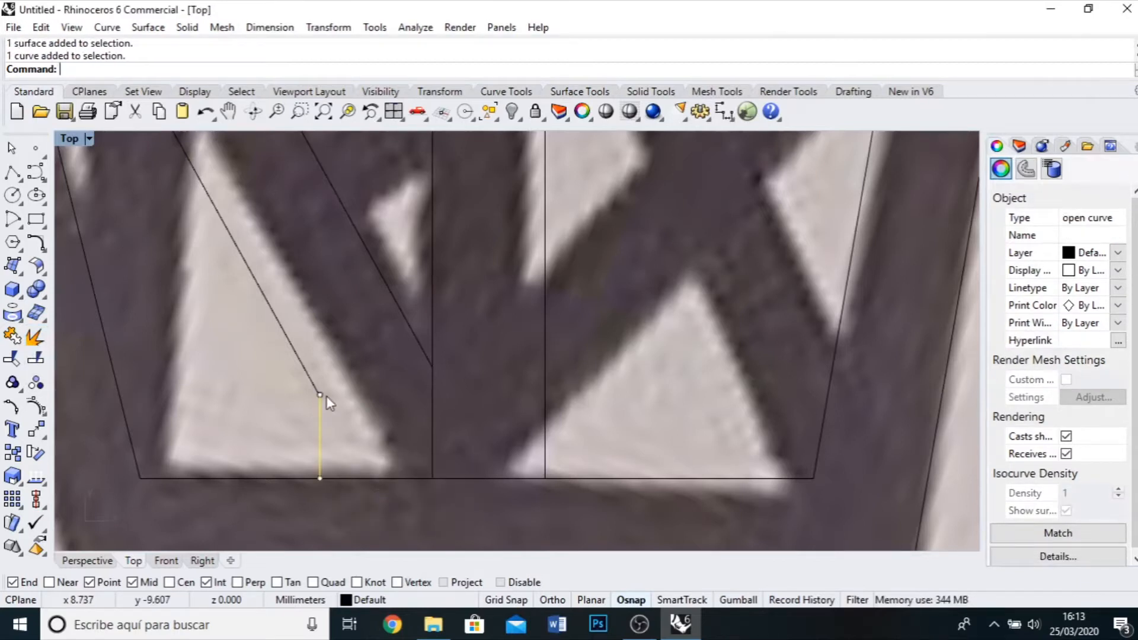
key(Delete)
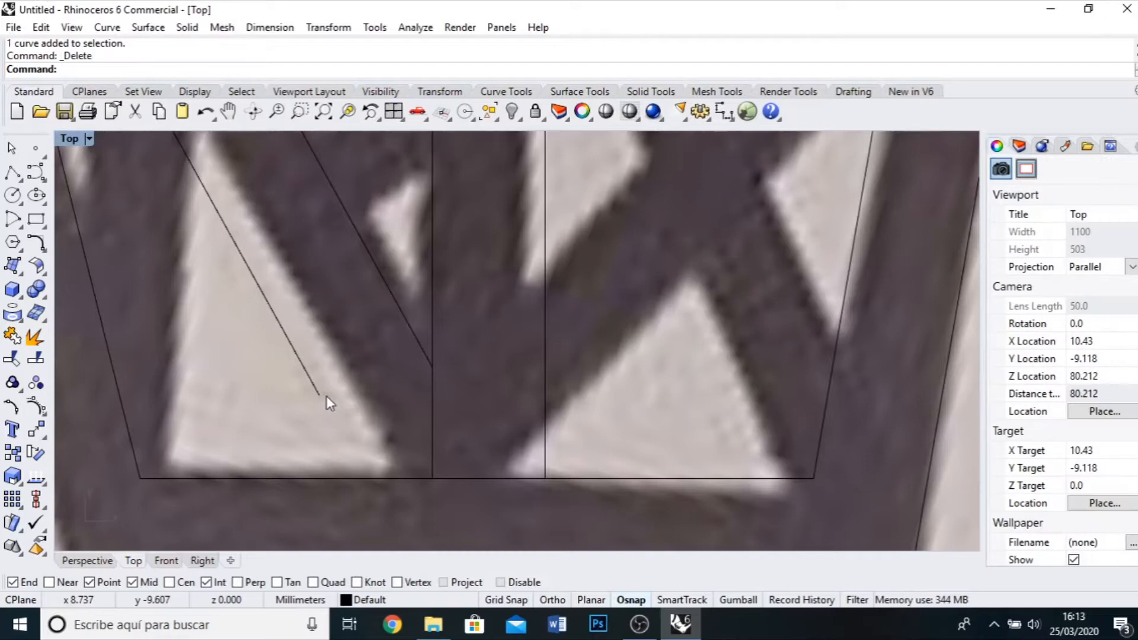
Extend the lower end of the offset diagonal line to meet the flowerpot's inner bottom edge.
click(44, 254)
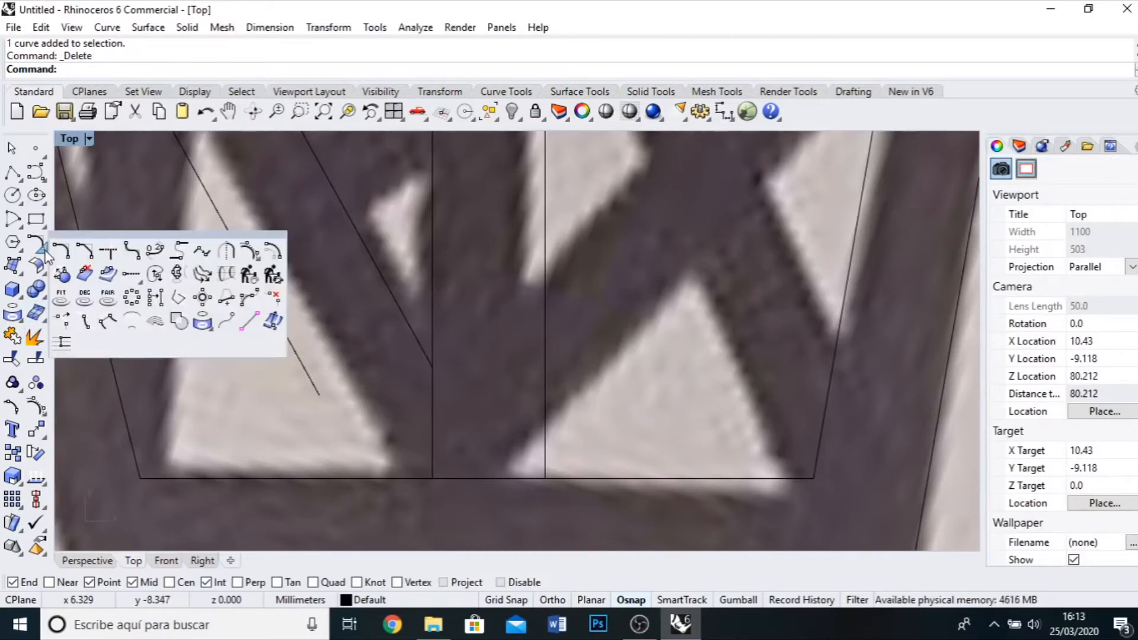
click(130, 275)
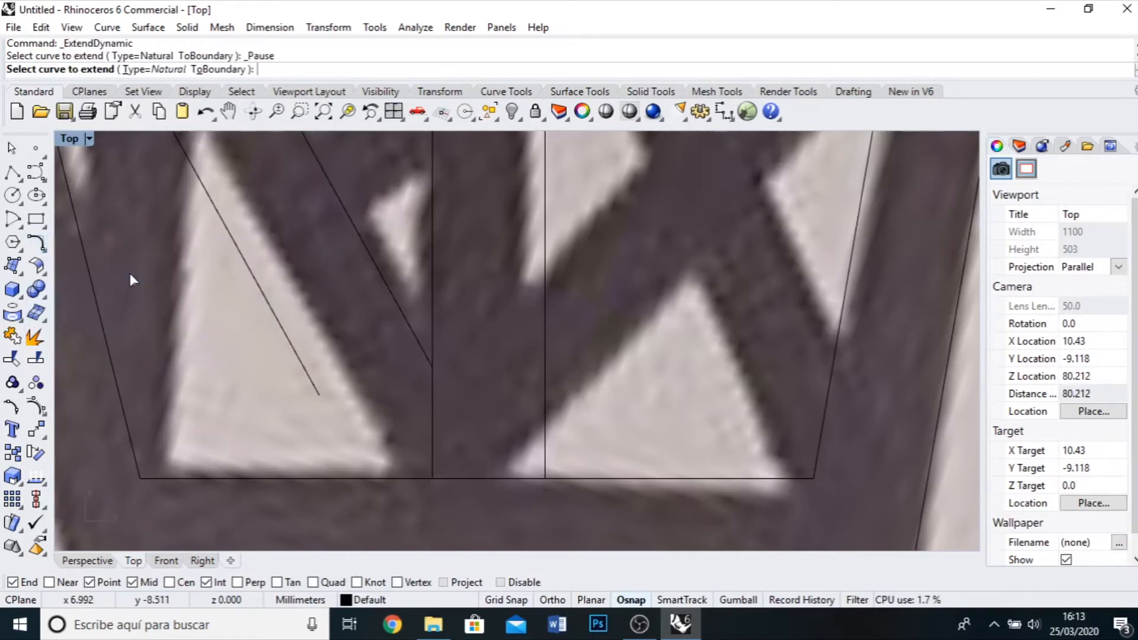
click(300, 360)
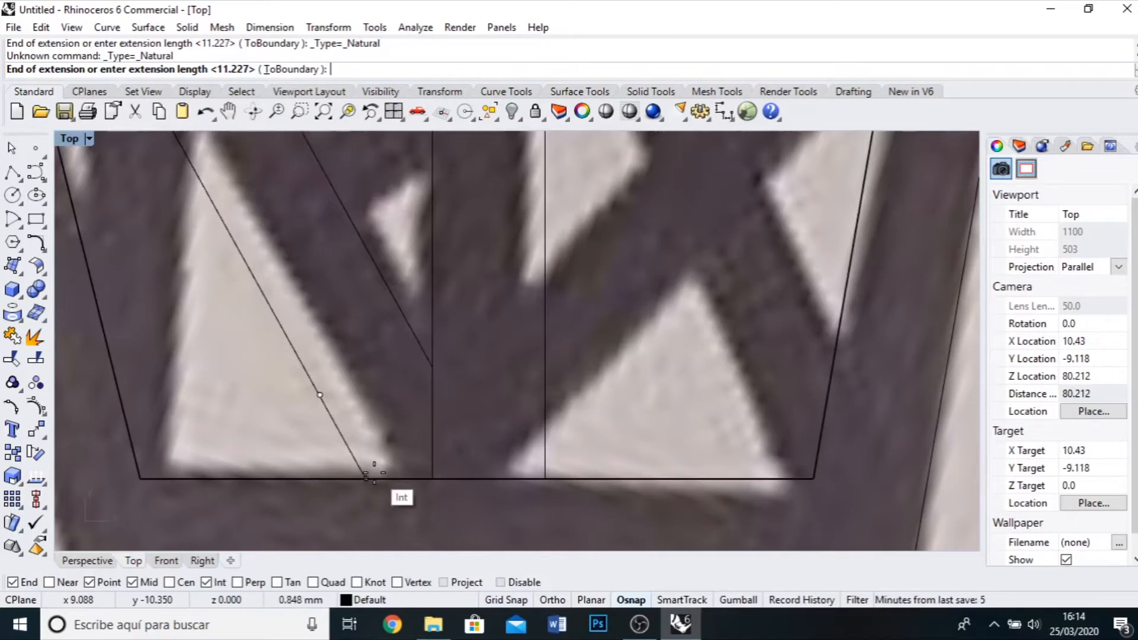
click(374, 476)
Draw a polyline from the lower end of the second central vertical line diagonally up to the right, past the flowerpot's outer right edge.
scroll(471, 469, down, 5)
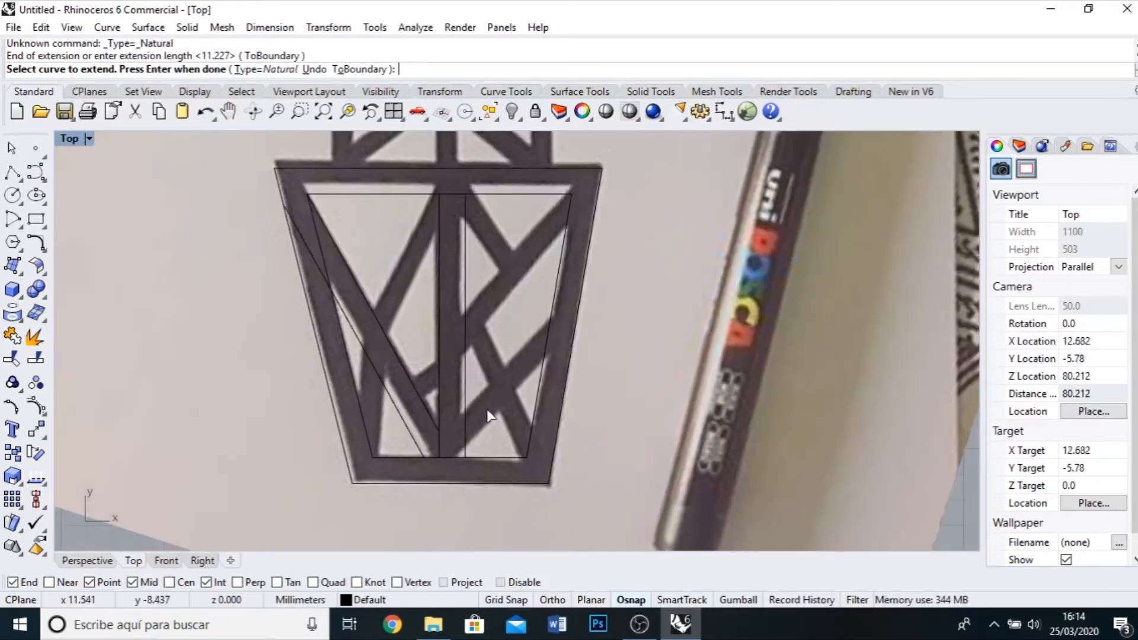
scroll(484, 411, up, 2)
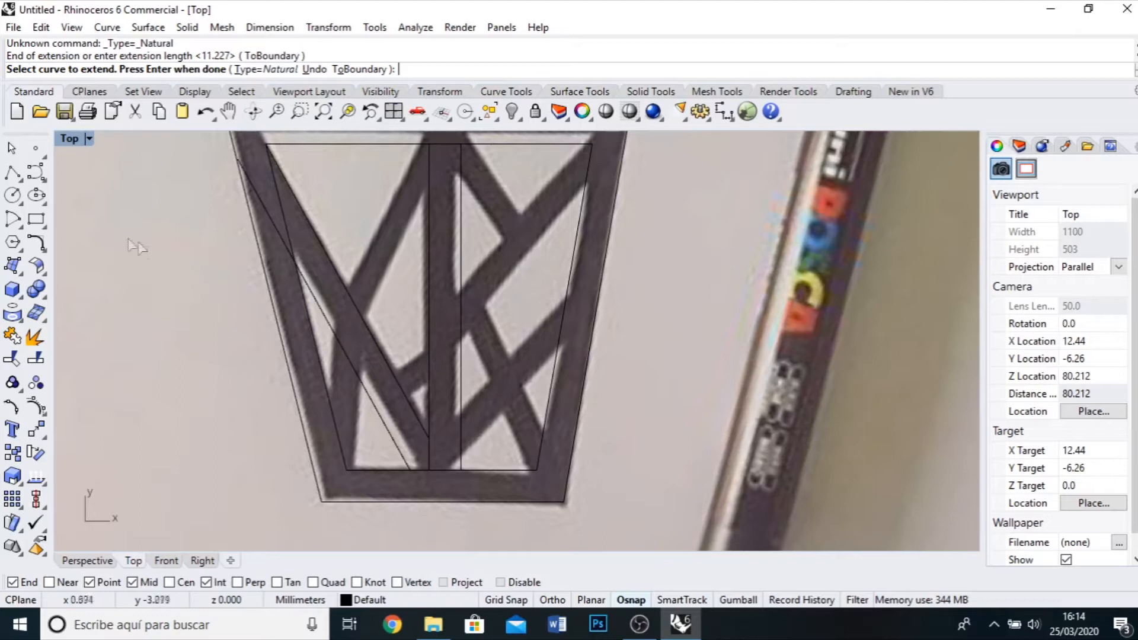
click(12, 172)
scroll(505, 459, up, 2)
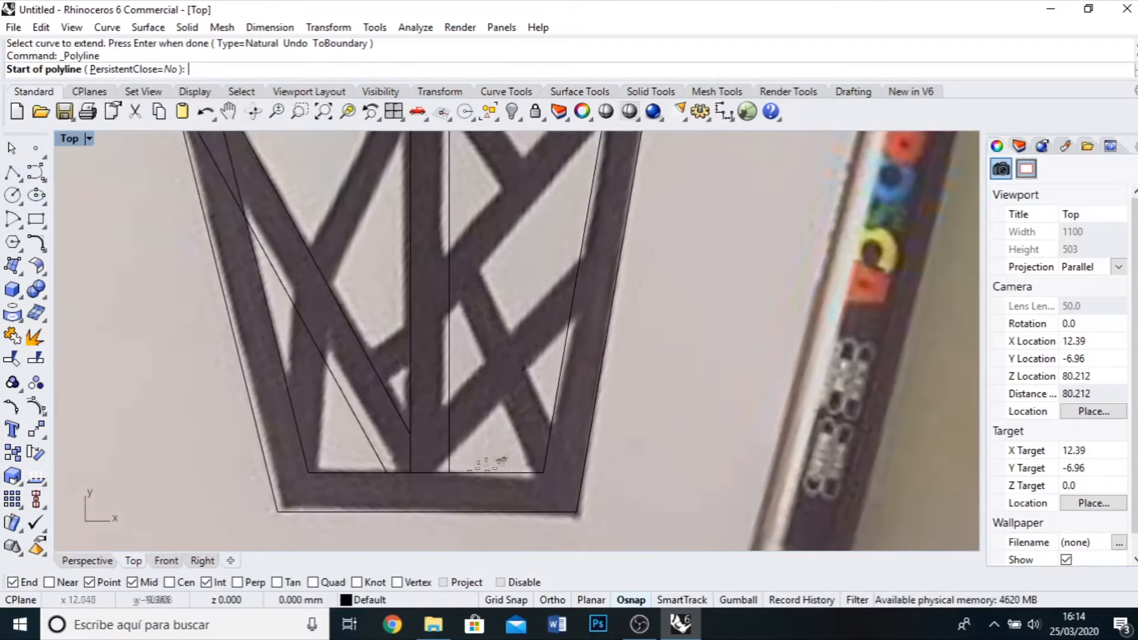
click(450, 472)
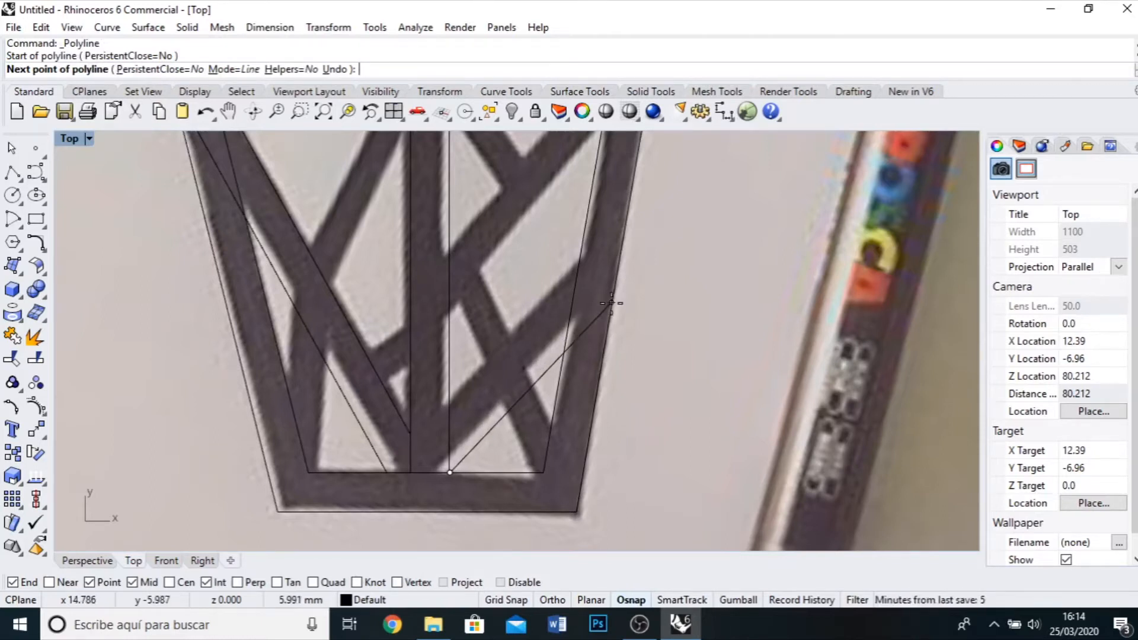
click(671, 250)
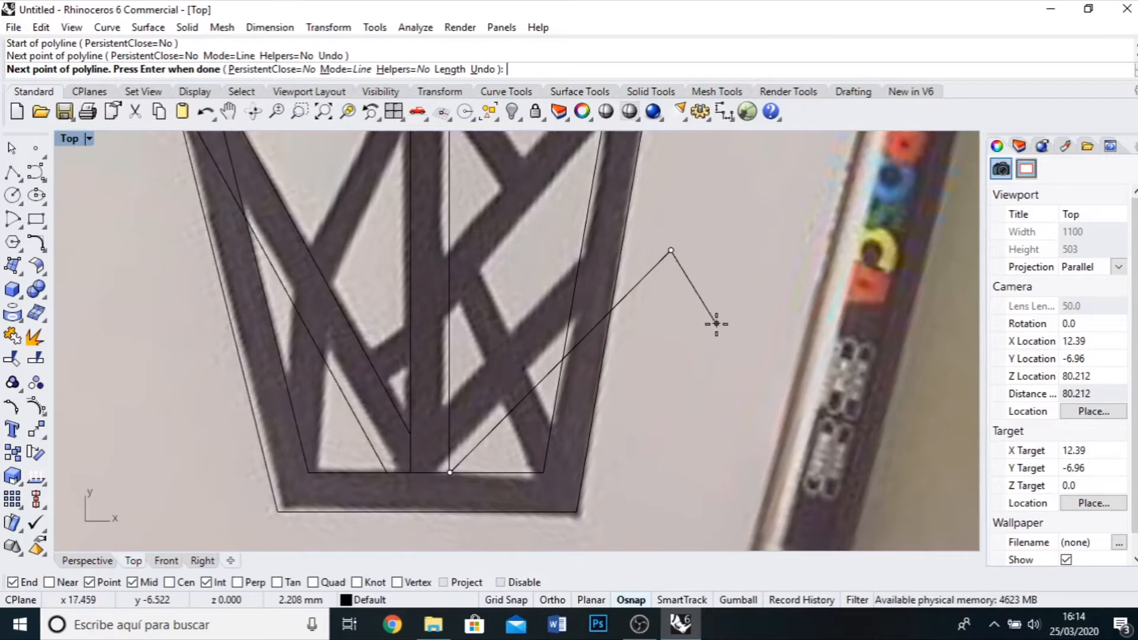
key(Return)
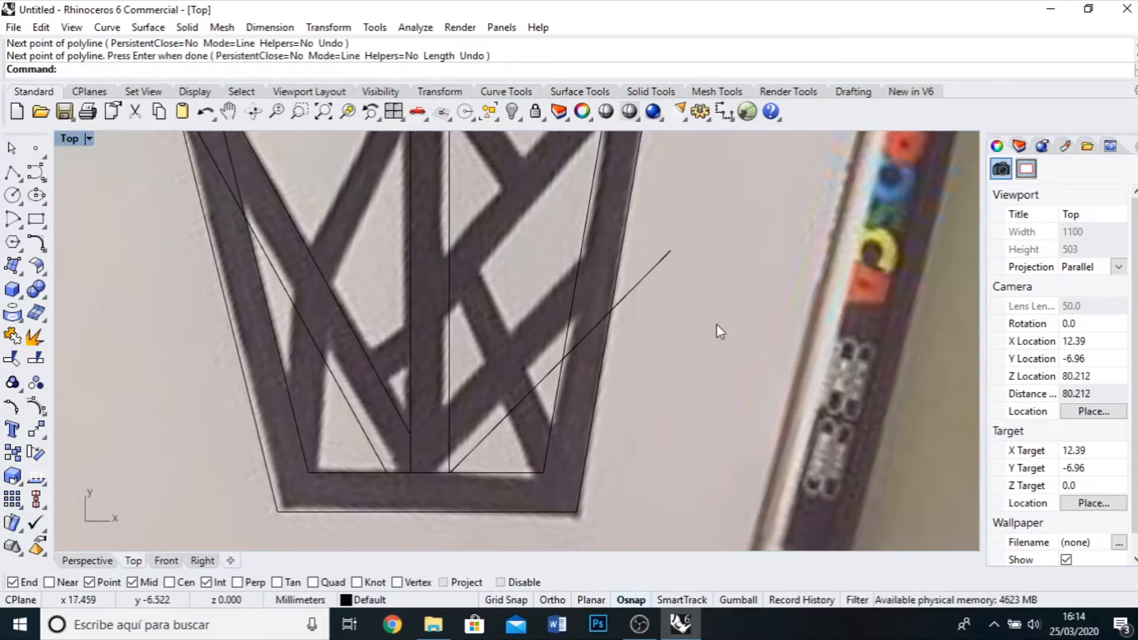
Offset the new right-hand diagonal line 1 mm toward its upper-left side.
click(44, 249)
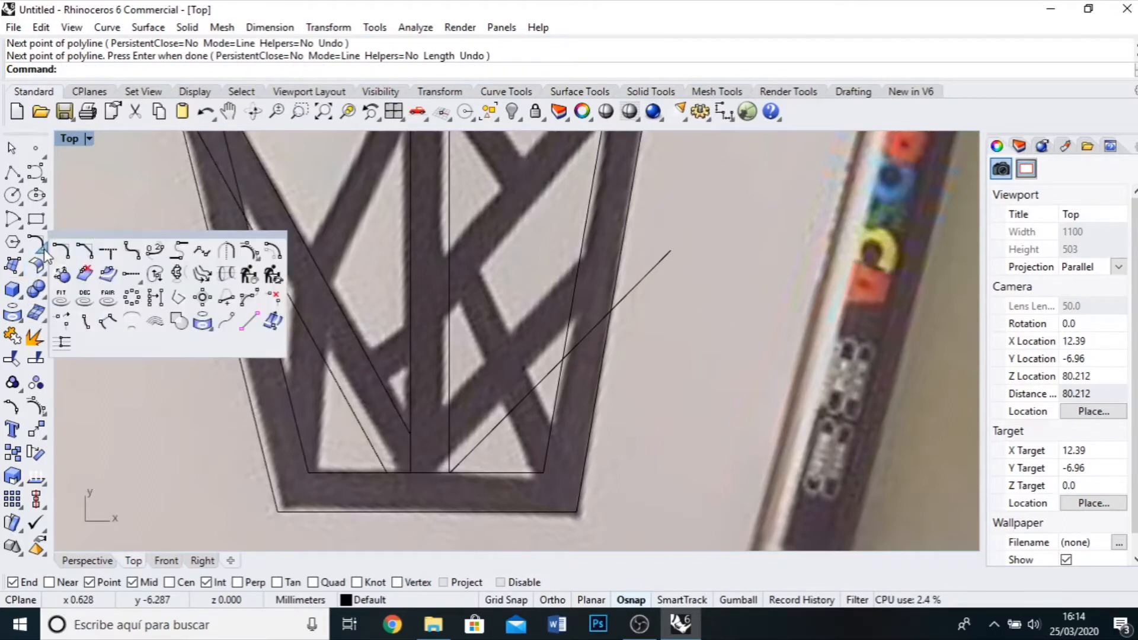
click(273, 252)
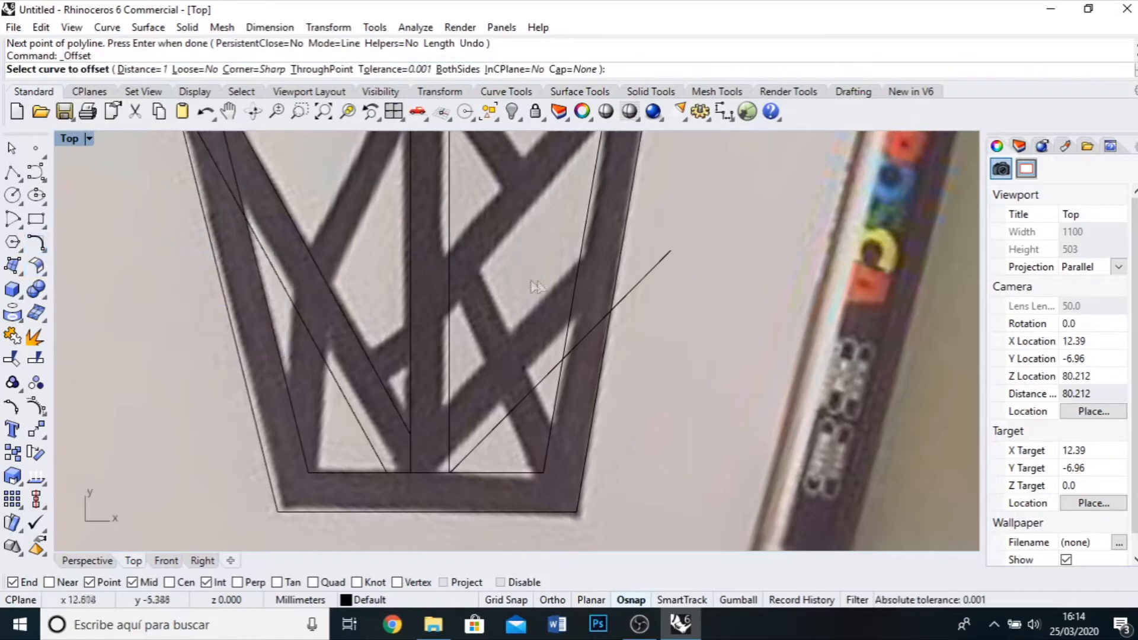
click(596, 325)
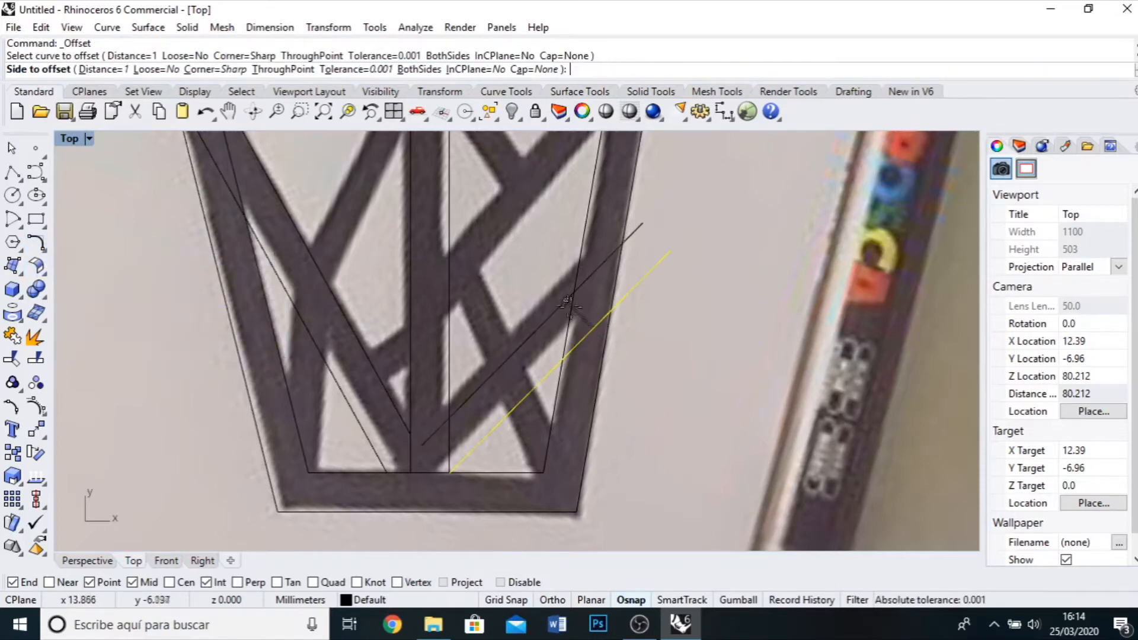
click(563, 299)
Hide the reference picture, keeping it in its original position behind the flowerpot curves.
scroll(618, 392, down, 3)
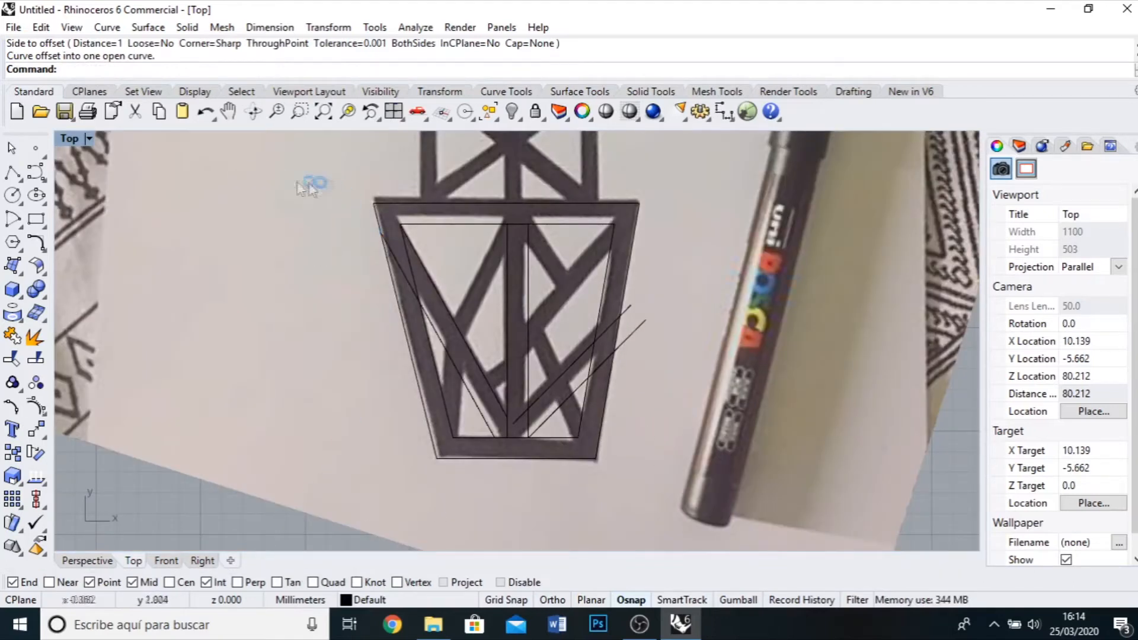
key(Escape)
drag(348, 187, 371, 182)
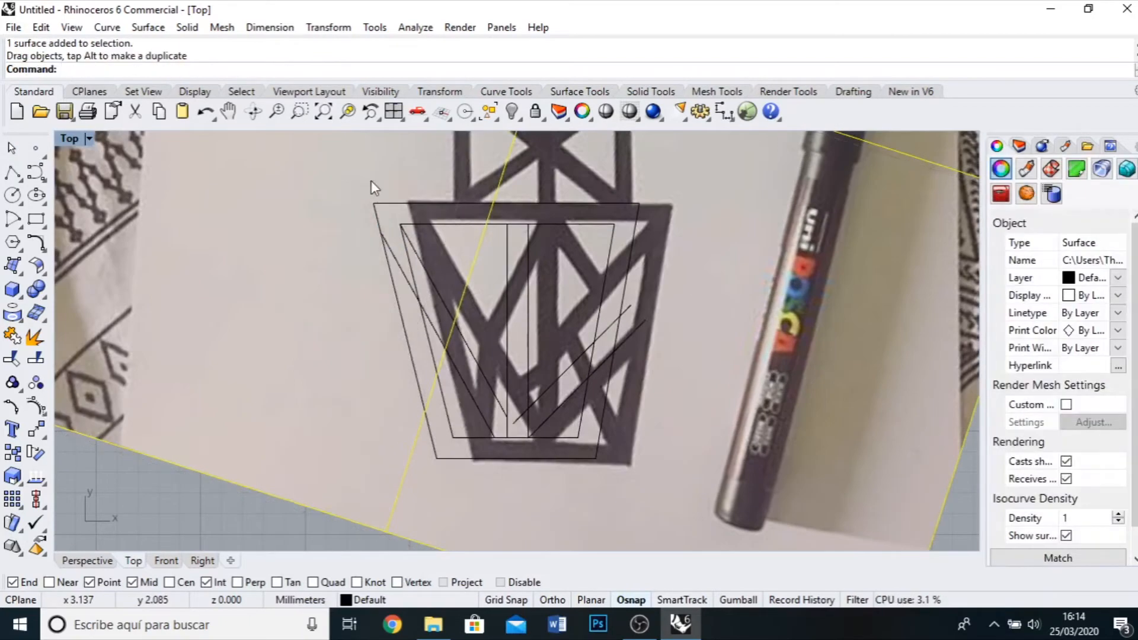
key(ctrl+z)
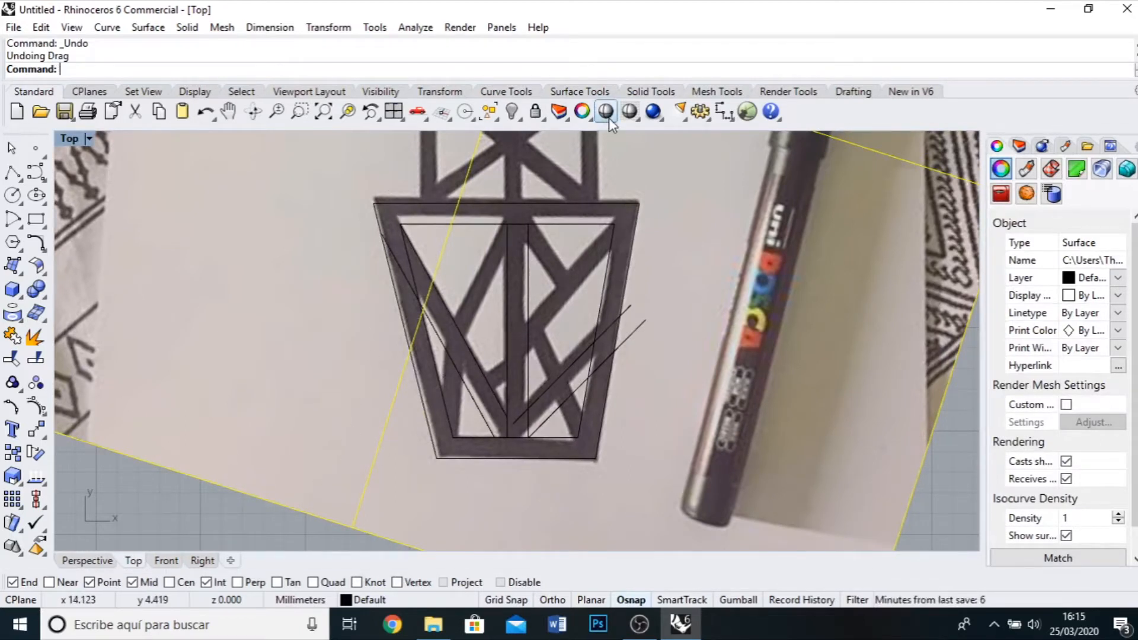
click(513, 112)
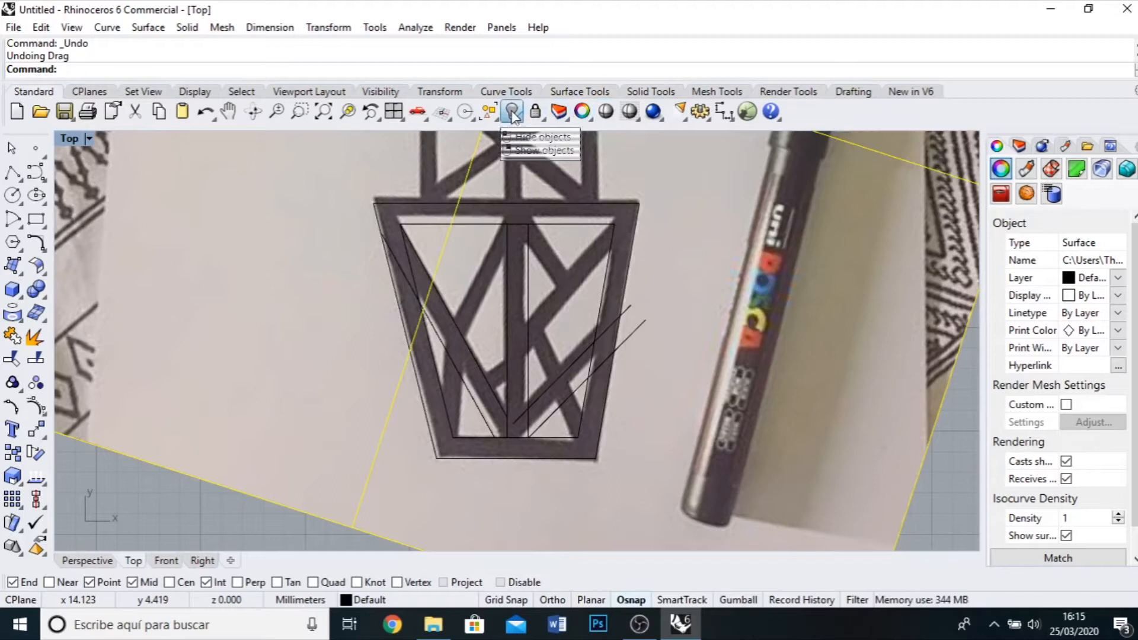
Trim the lower ends of the central vertical lines and the adjoining diagonals' excess, using all eight flowerpot curves as cutting objects.
mouse_move(351, 174)
mouse_down()
mouse_move(521, 274)
mouse_move(647, 386)
mouse_move(719, 495)
mouse_move(713, 501)
mouse_up()
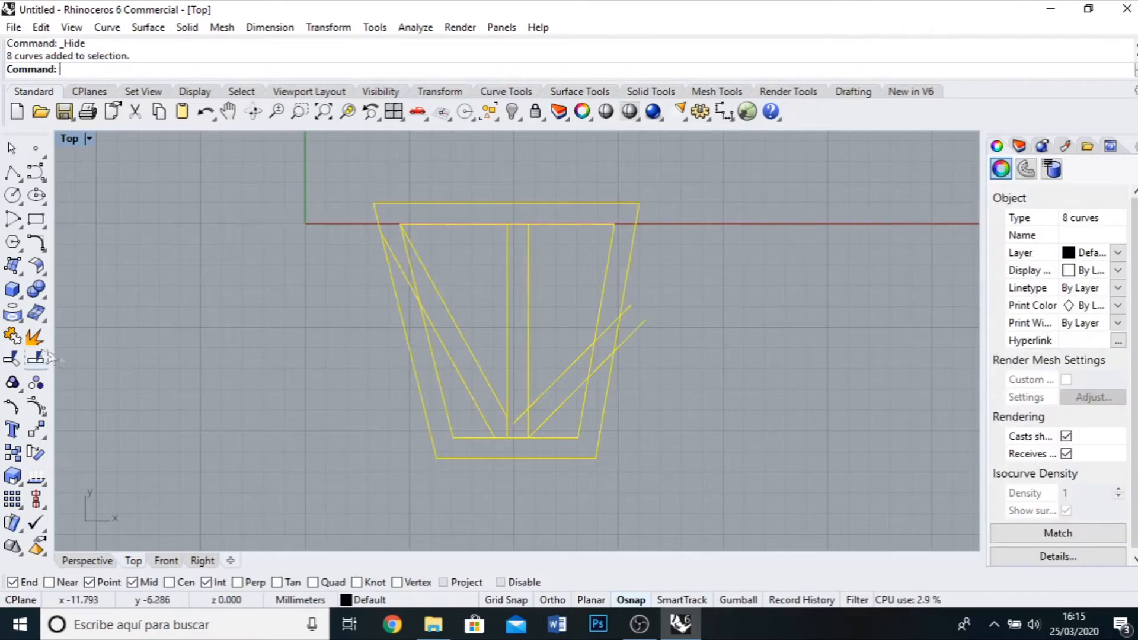
click(13, 359)
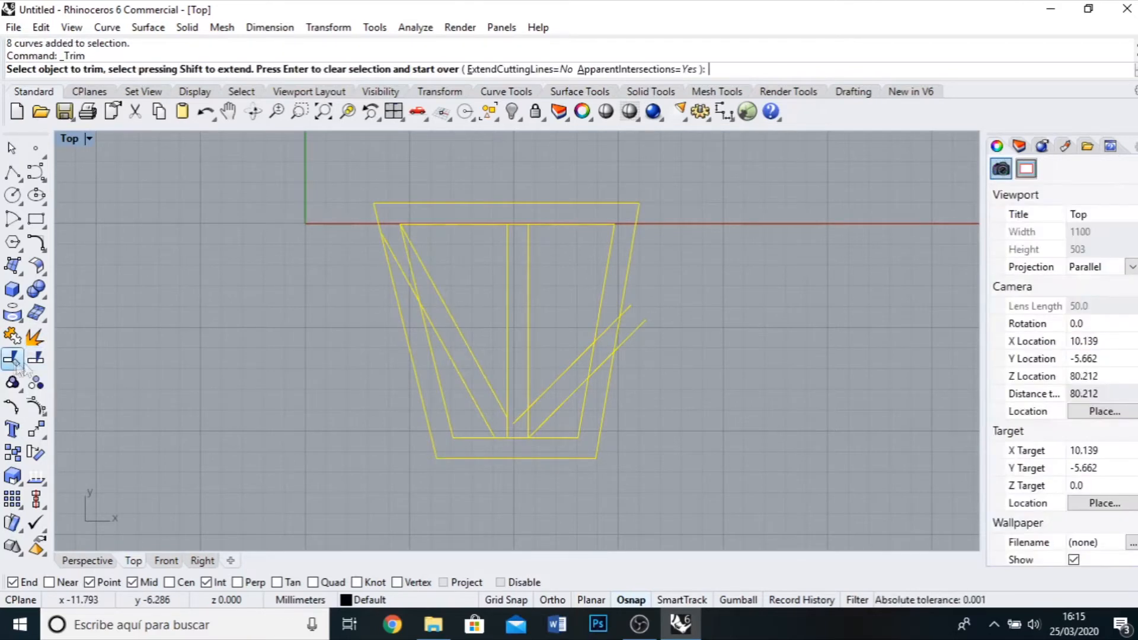
scroll(545, 445, up, 1)
scroll(546, 453, up, 1)
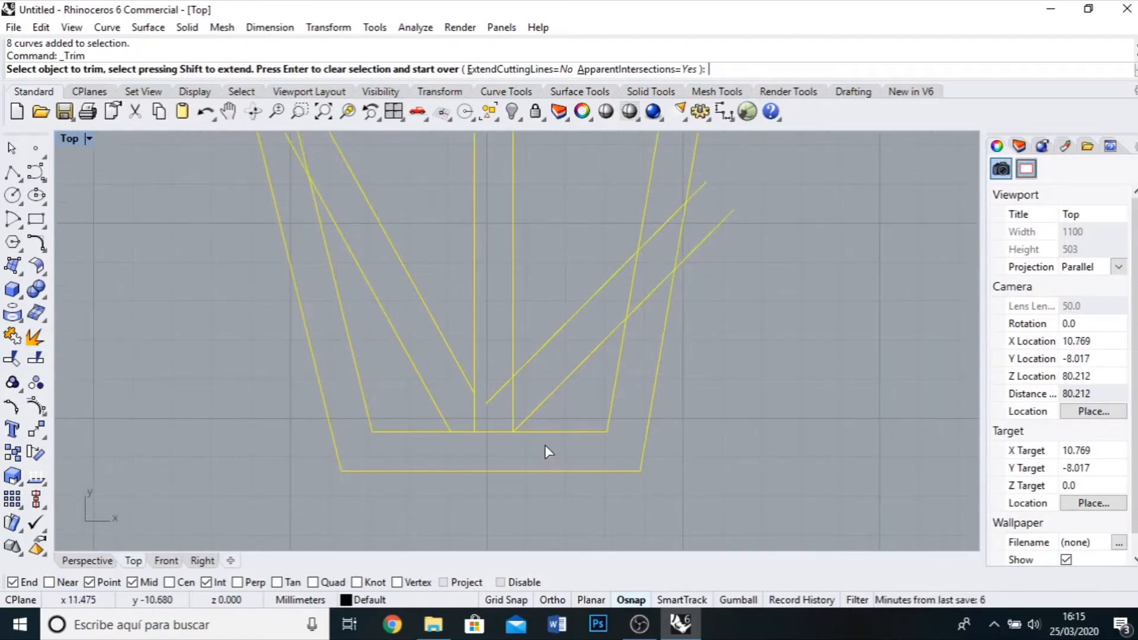
click(474, 411)
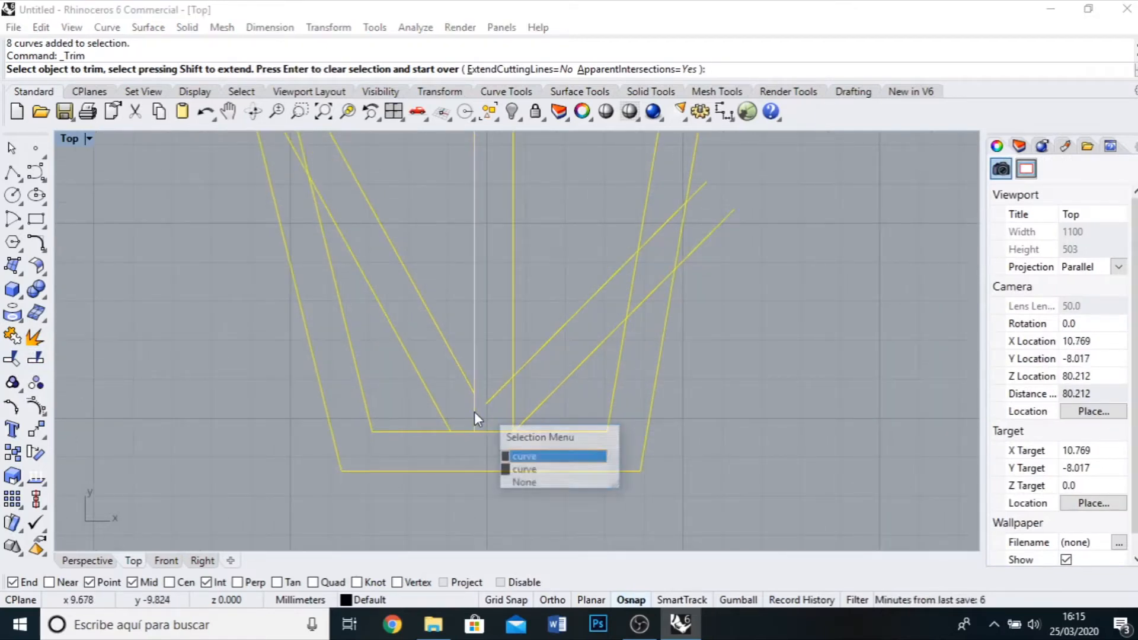
click(530, 457)
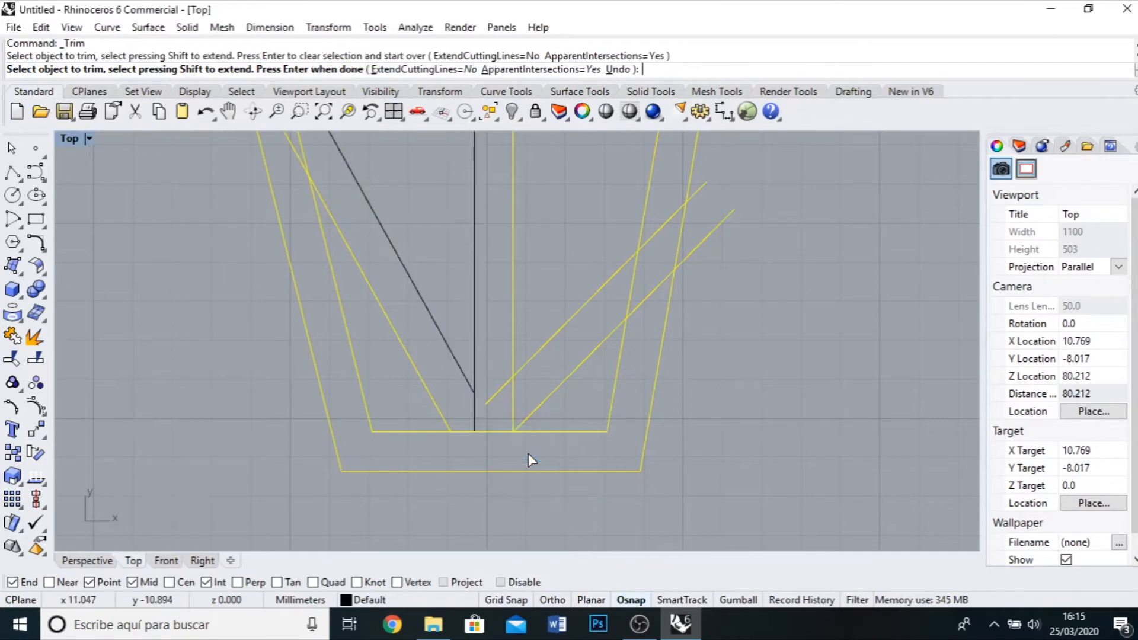
click(474, 411)
click(497, 393)
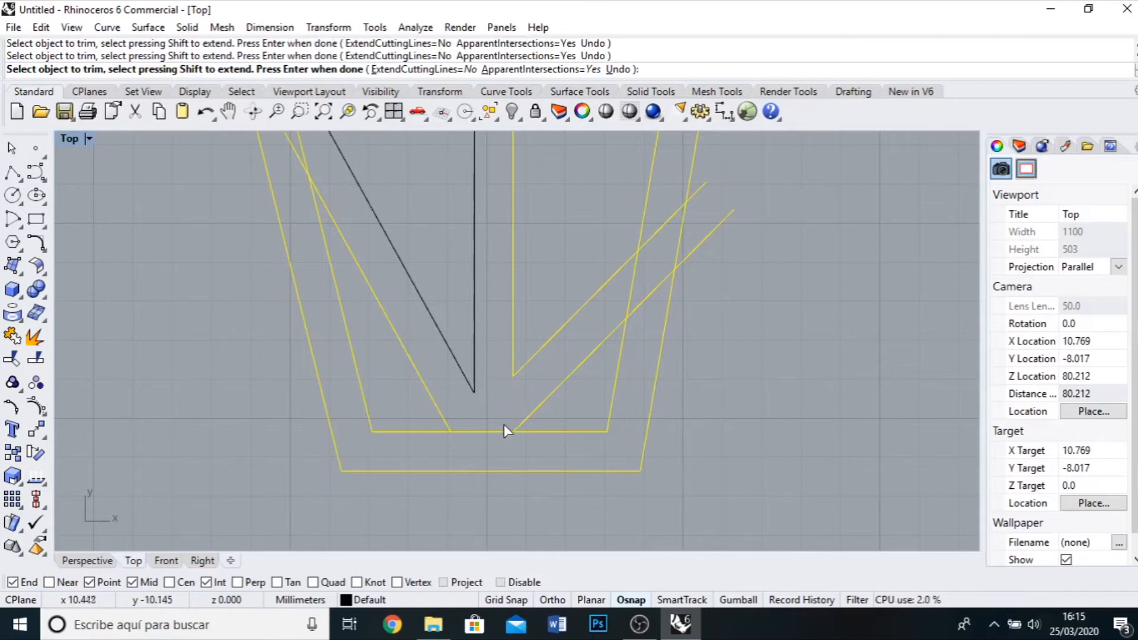
Trim the inner outline between the bars at the bottom and right edges, and remove the right-hand diagonals' ends beyond the inner outline.
click(471, 431)
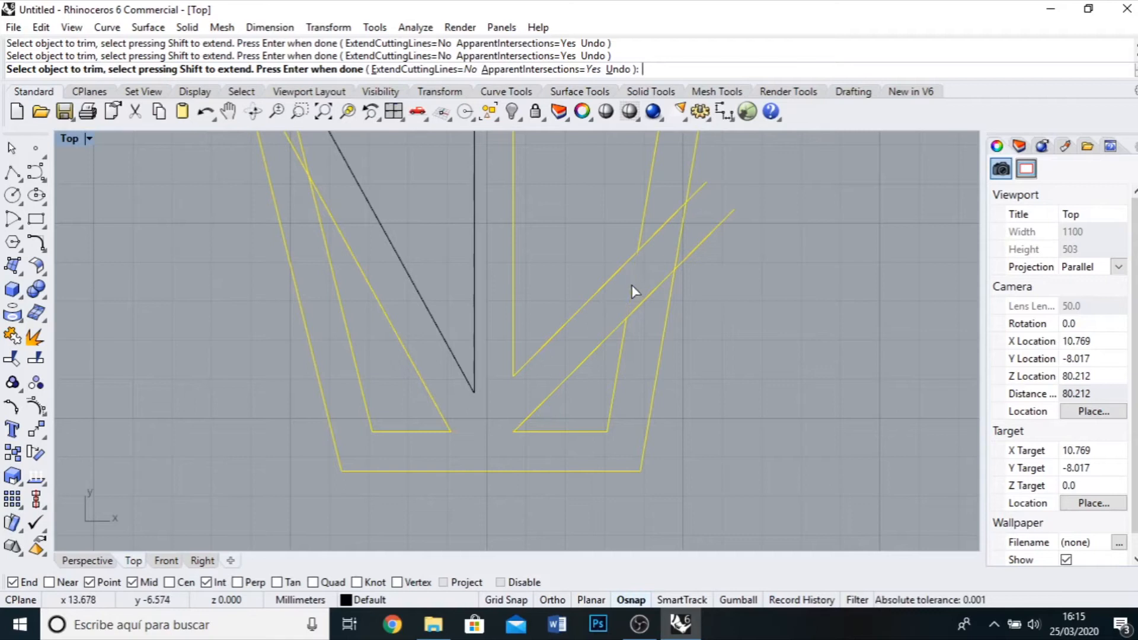
click(655, 232)
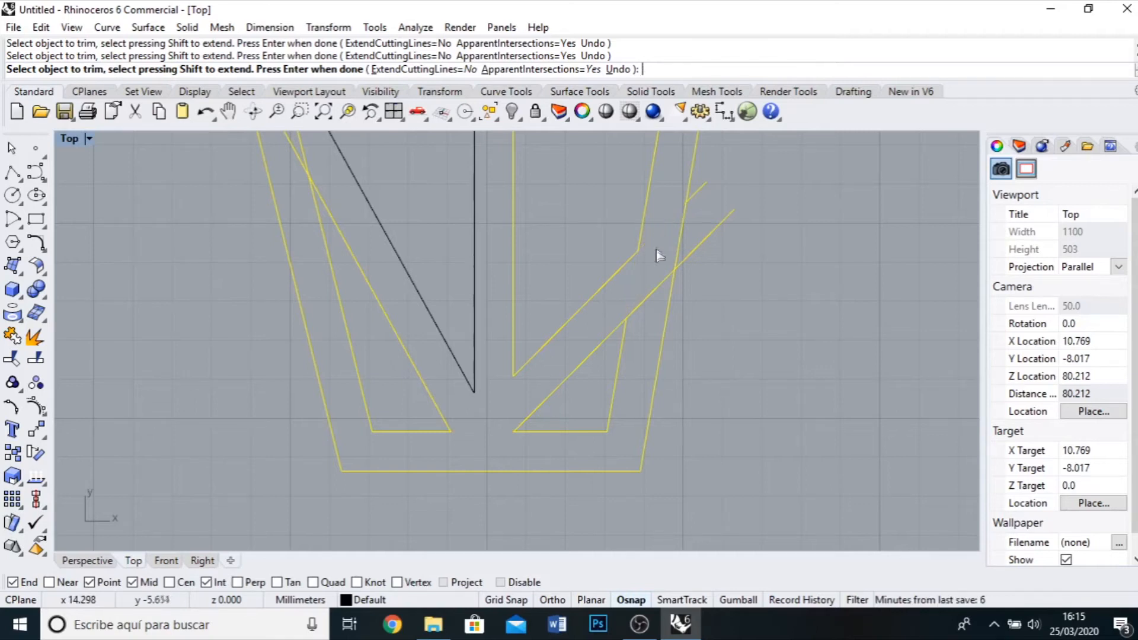
click(687, 256)
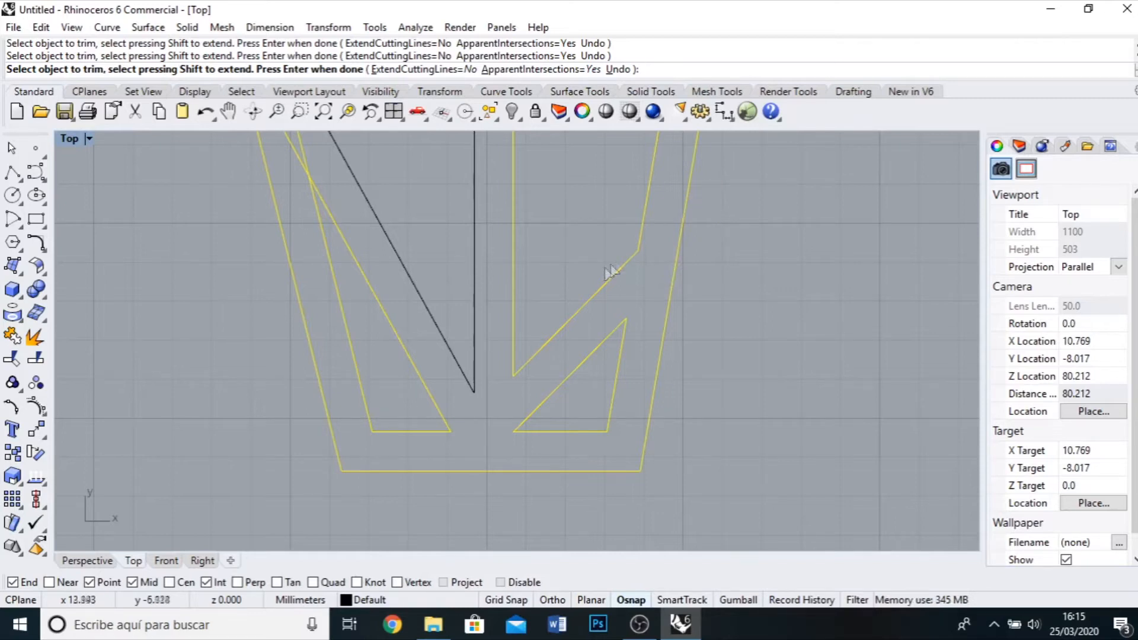
Trim the inner left edge and the left offset diagonal above their crossing, and show the hidden reference picture again.
scroll(460, 396, down, 5)
scroll(485, 218, up, 4)
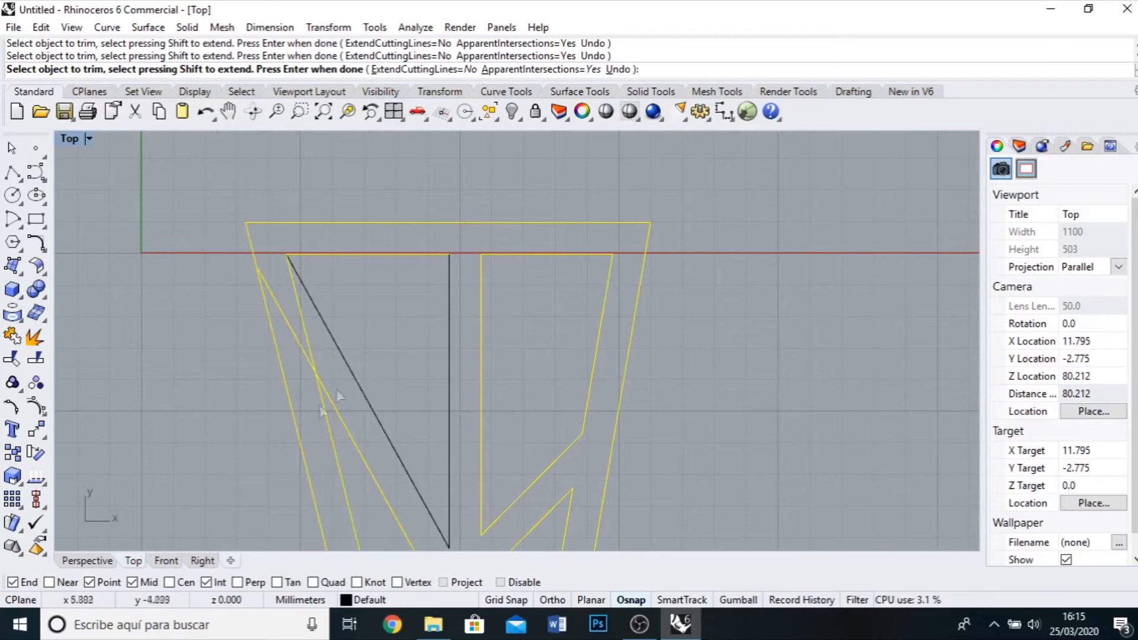
scroll(310, 345, up, 4)
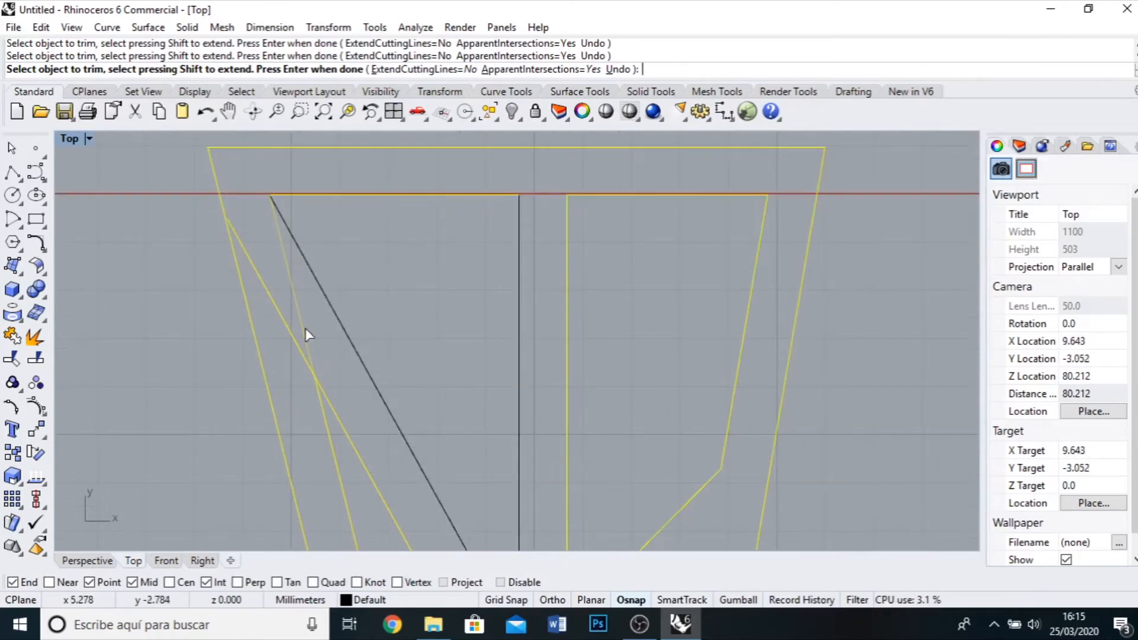
click(289, 330)
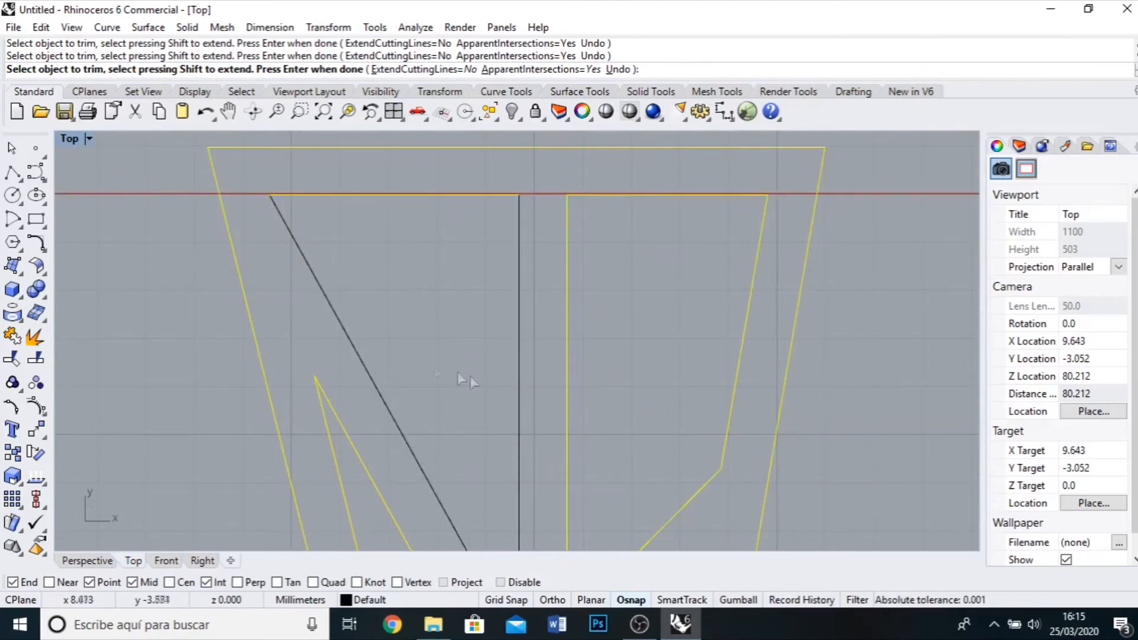
click(205, 112)
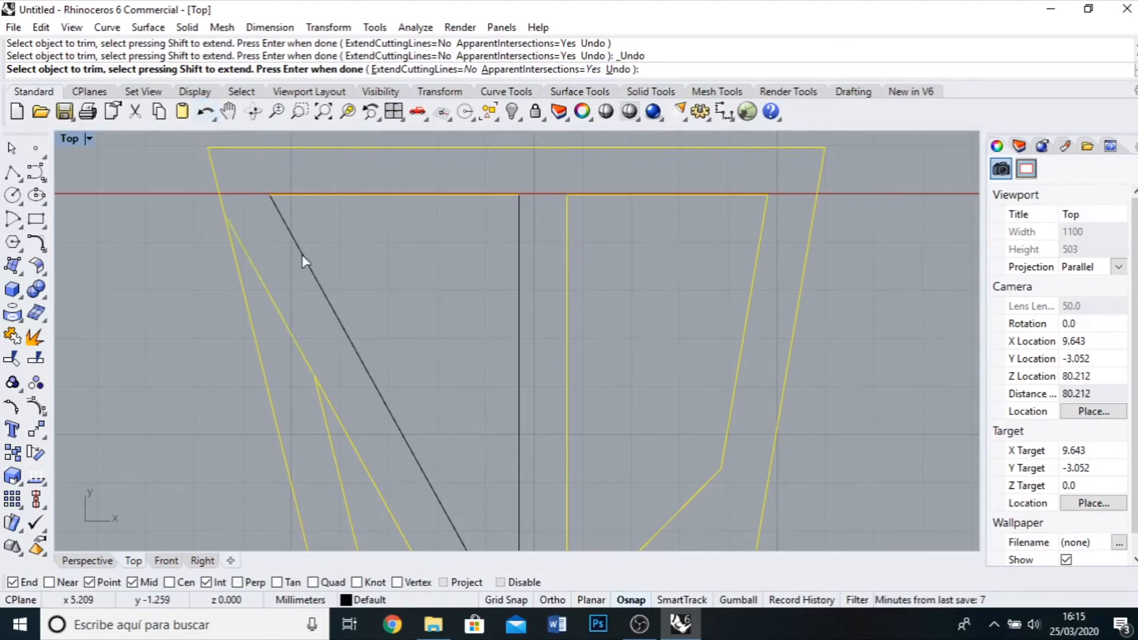
scroll(297, 252, down, 5)
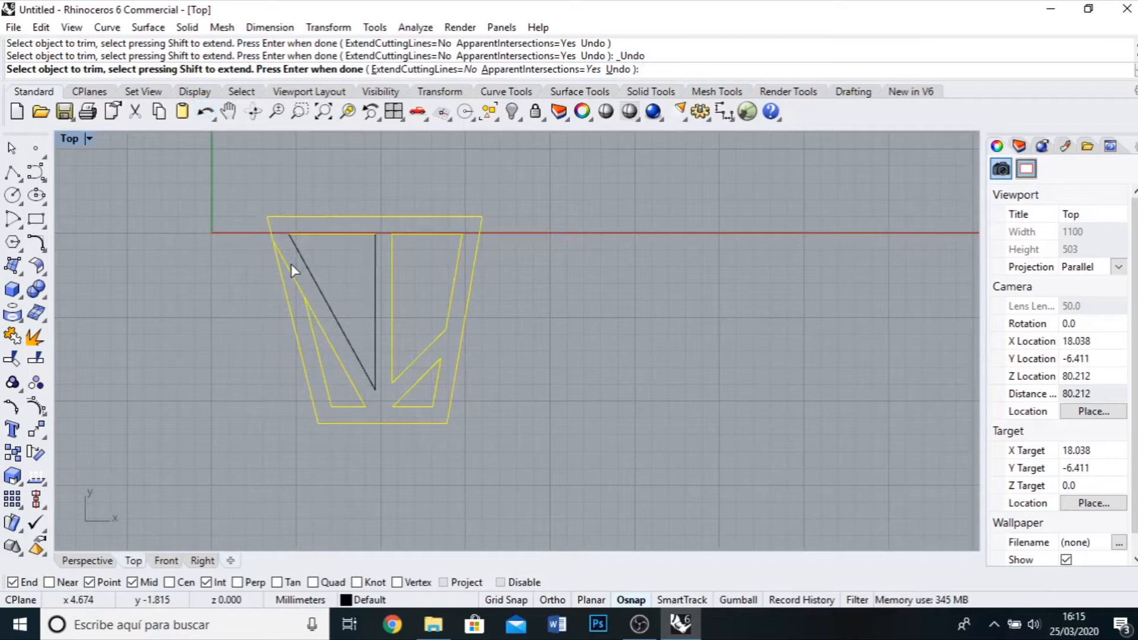
scroll(294, 297, up, 3)
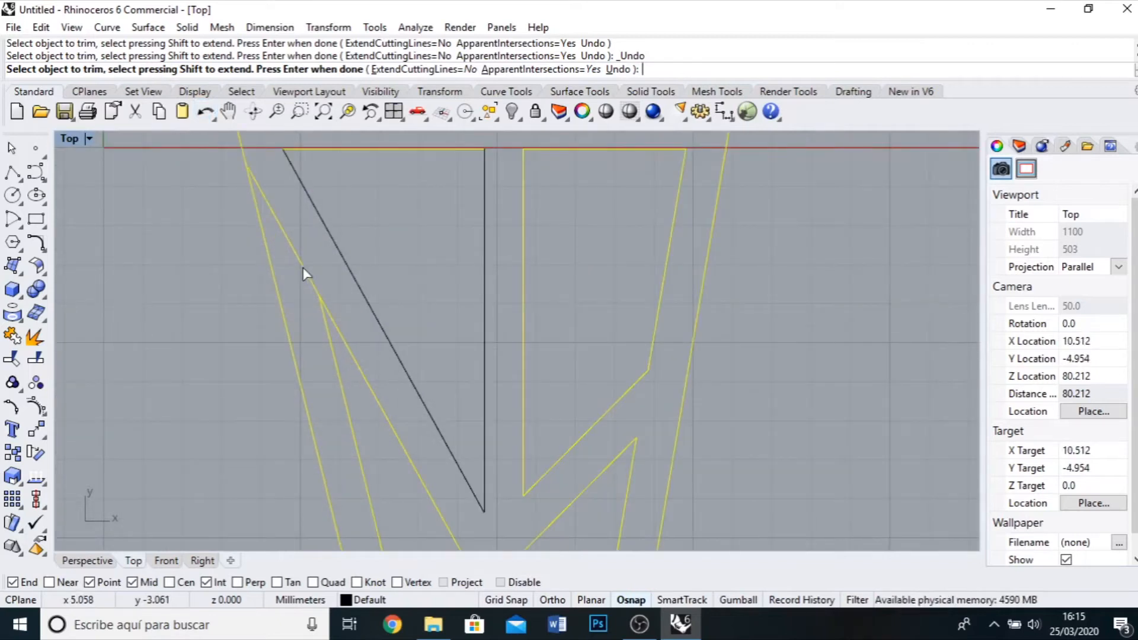
scroll(248, 329, down, 4)
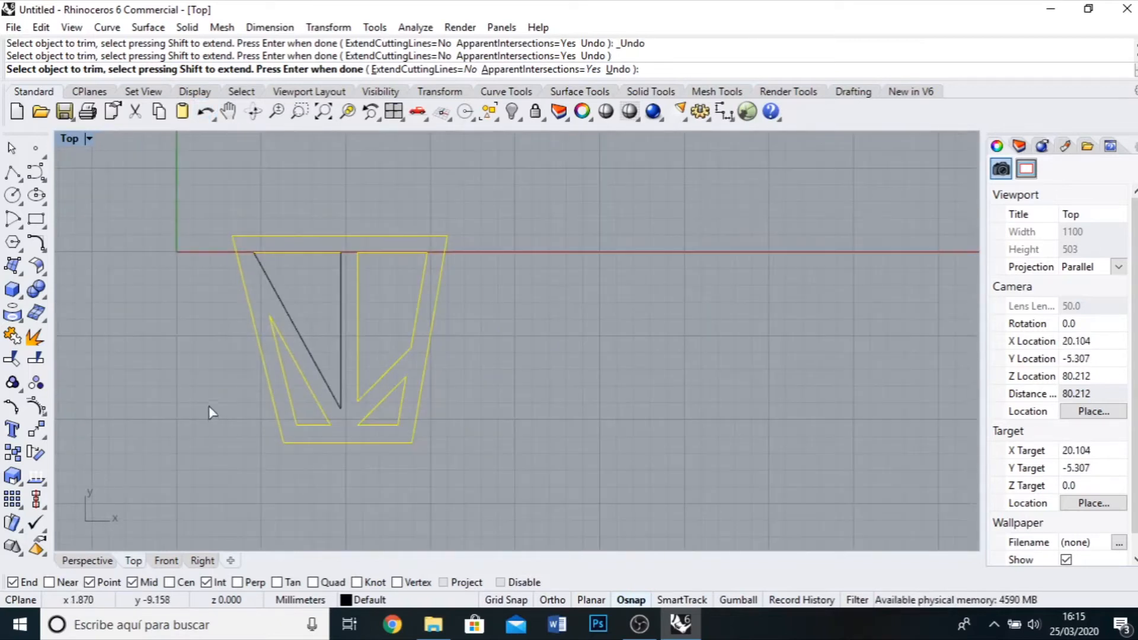
click(17, 155)
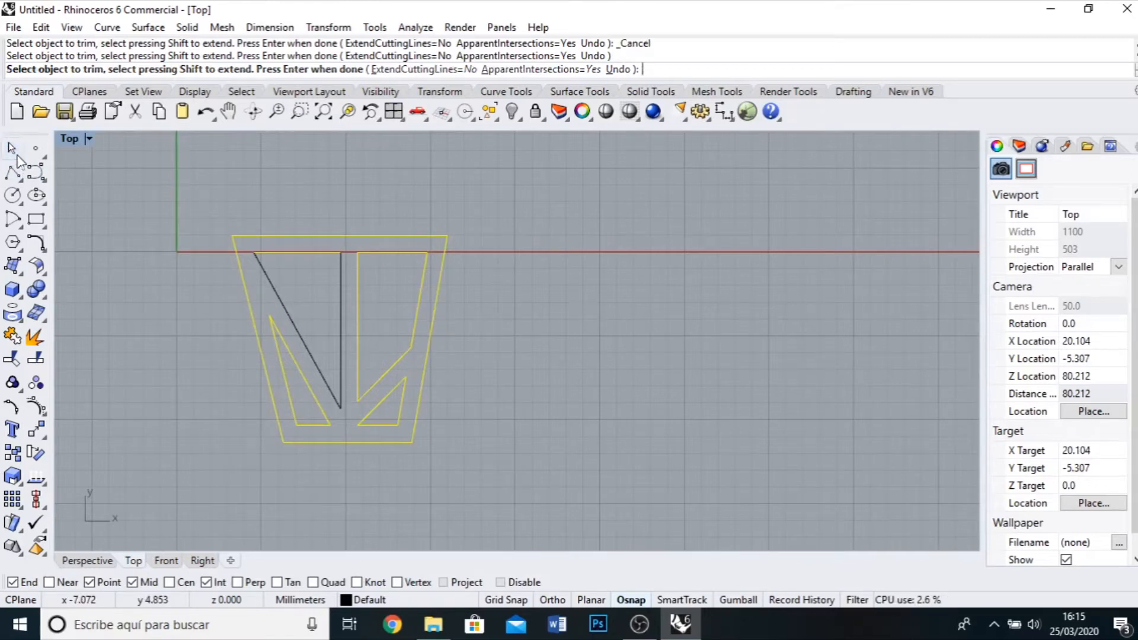
click(130, 212)
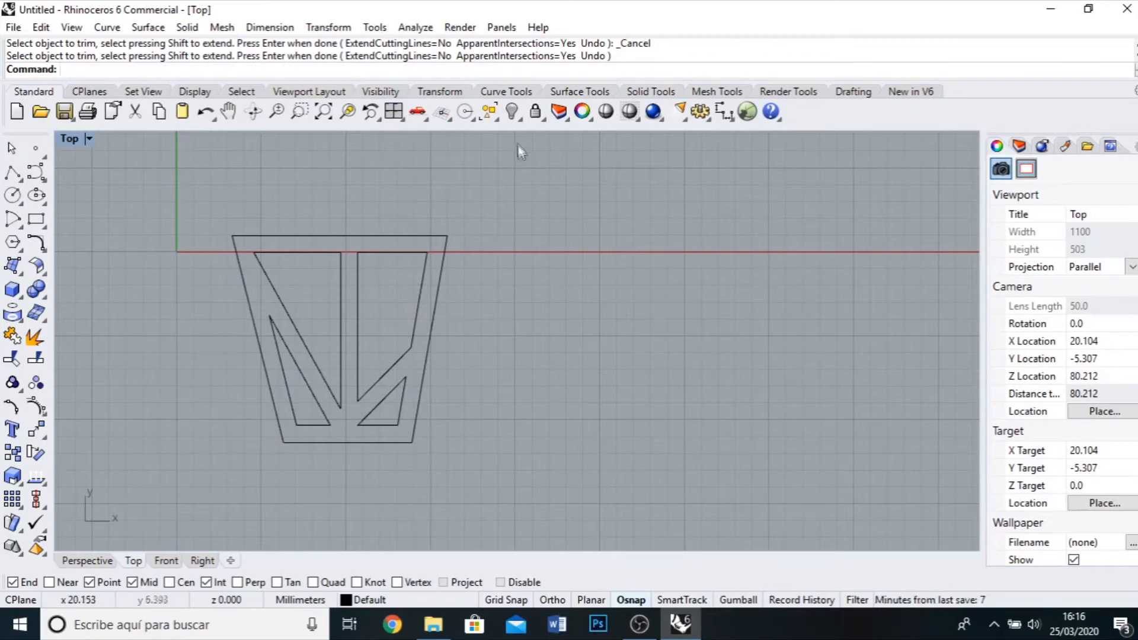
right_click(513, 113)
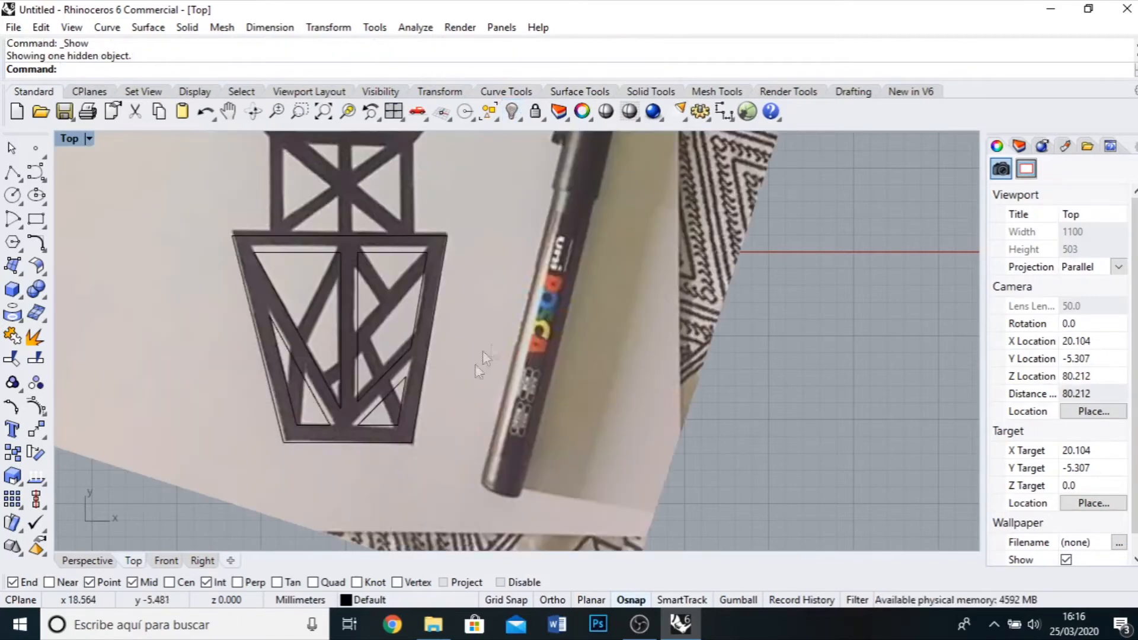
Draw a polyline from the inner right panel's upper-right corner diagonally down past the central bar's right-hand line, following the picture.
scroll(384, 427, up, 3)
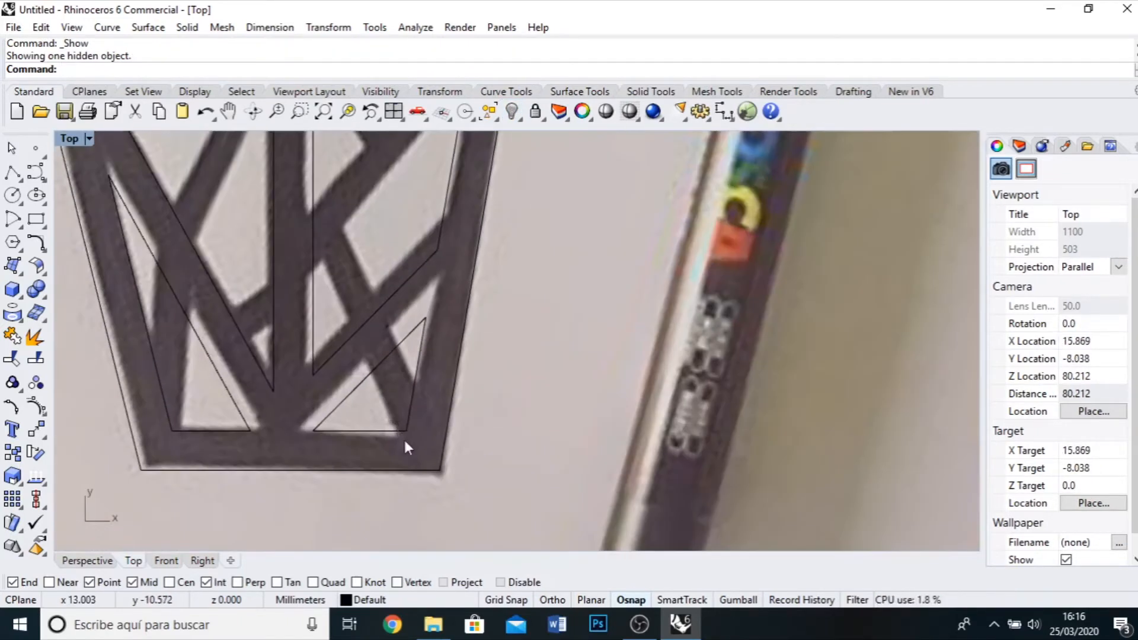
scroll(405, 444, down, 3)
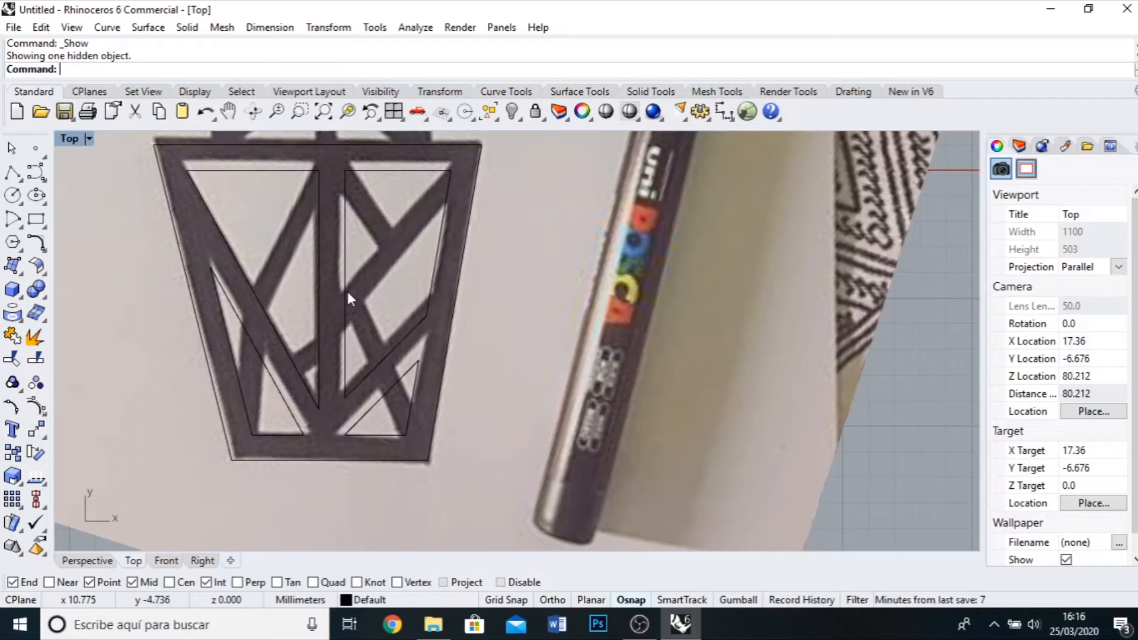
click(12, 172)
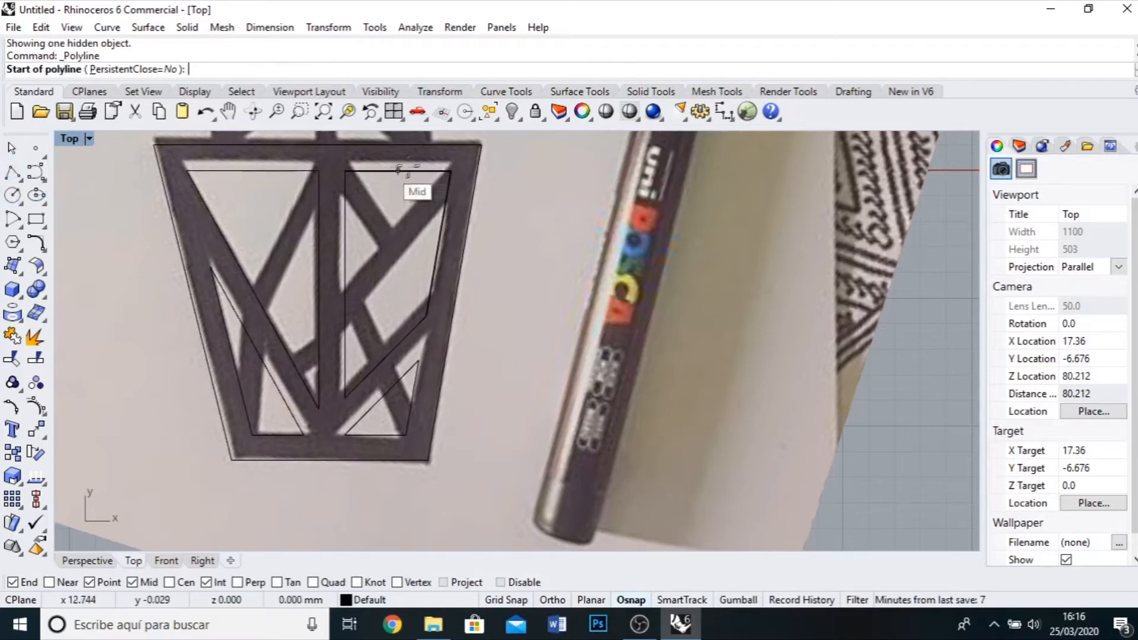
scroll(408, 171, up, 3)
click(473, 174)
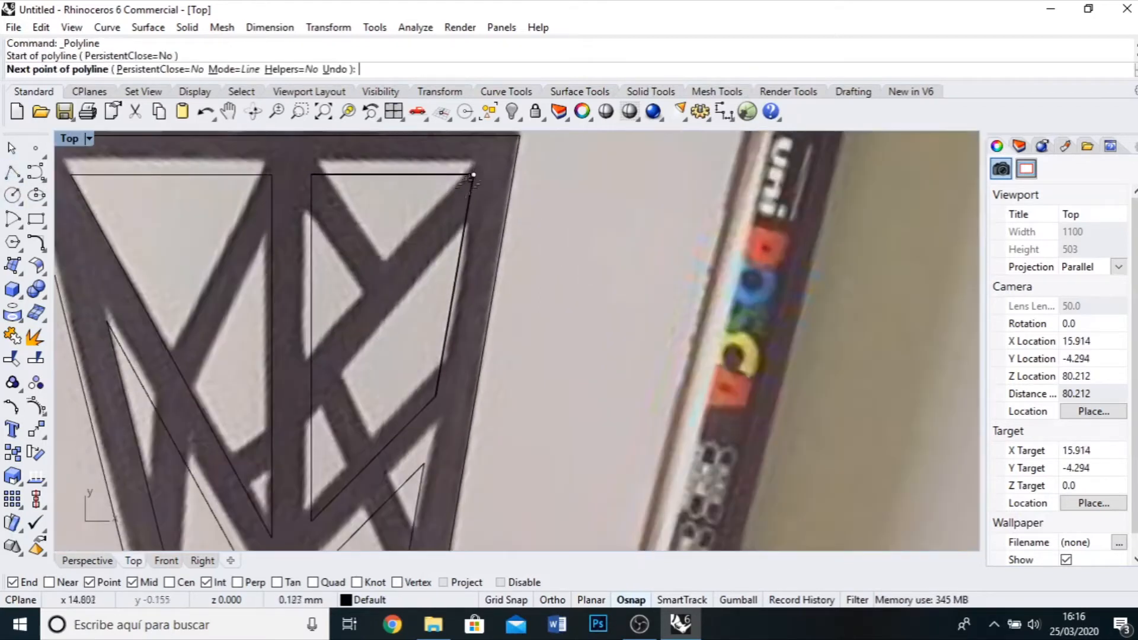
click(296, 380)
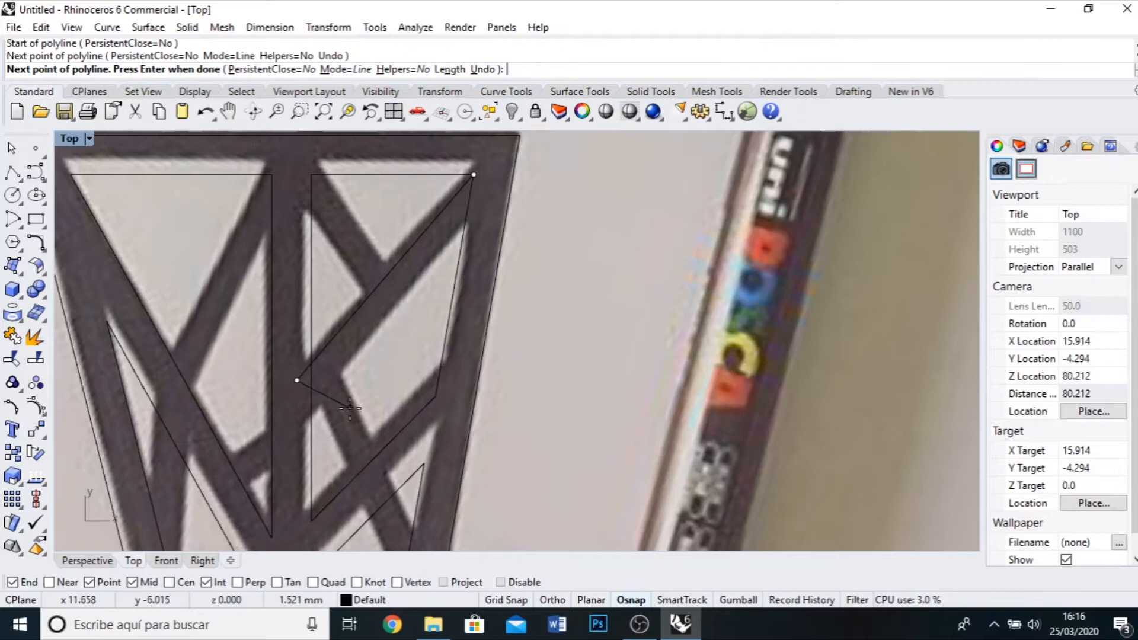
key(Return)
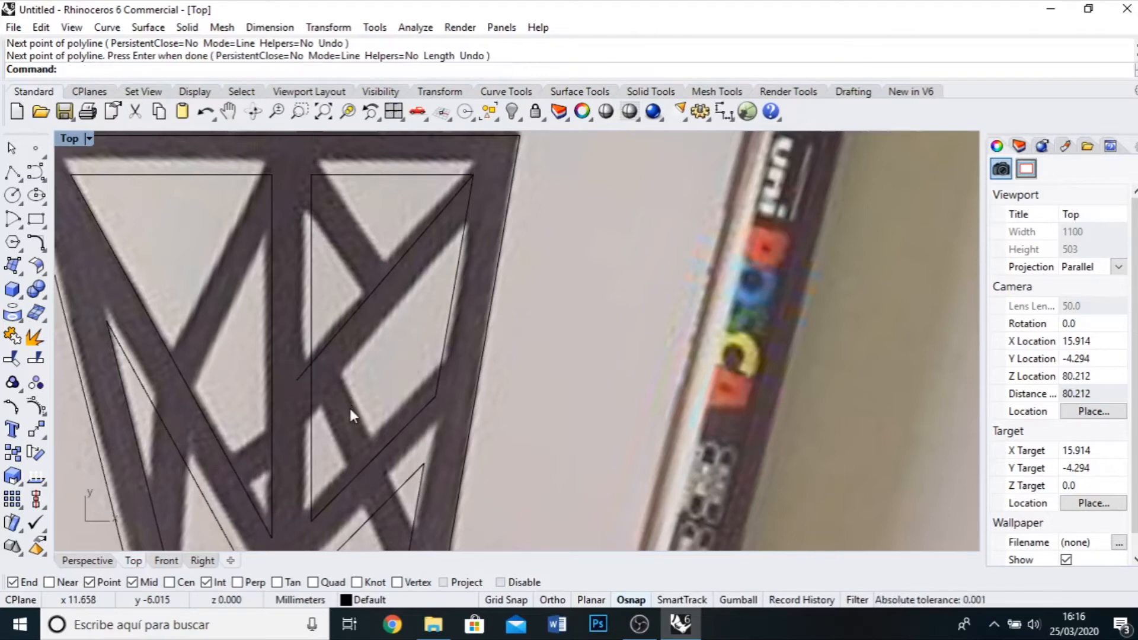
Draw a polyline about 6 mm long from the inner left panel's upper-right corner down across the left diagonal, following the picture.
click(12, 172)
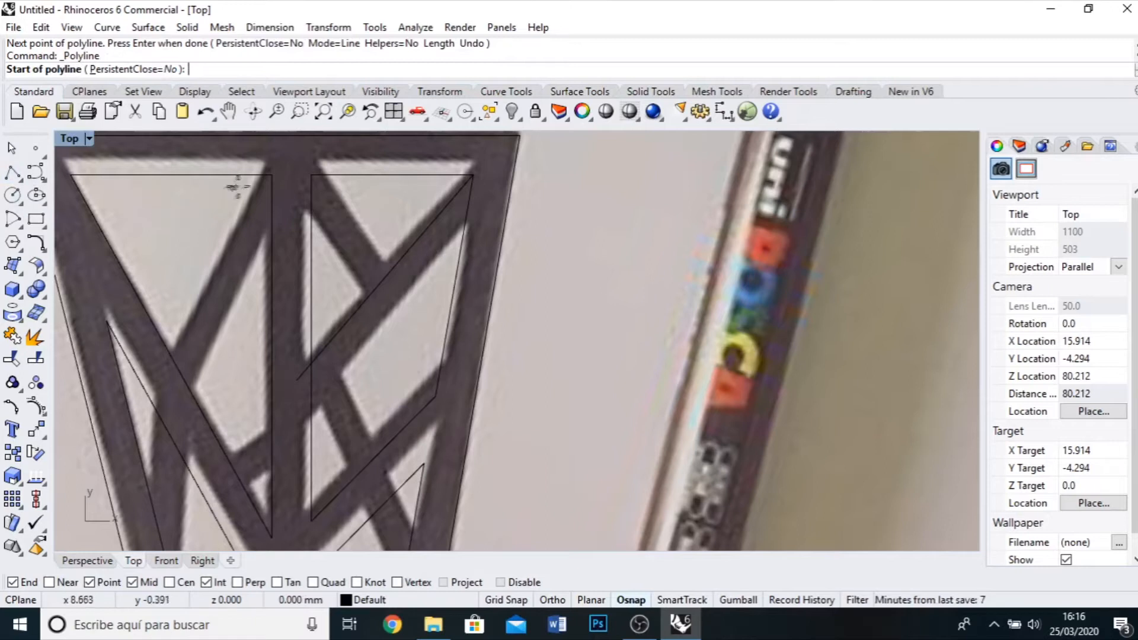
click(271, 175)
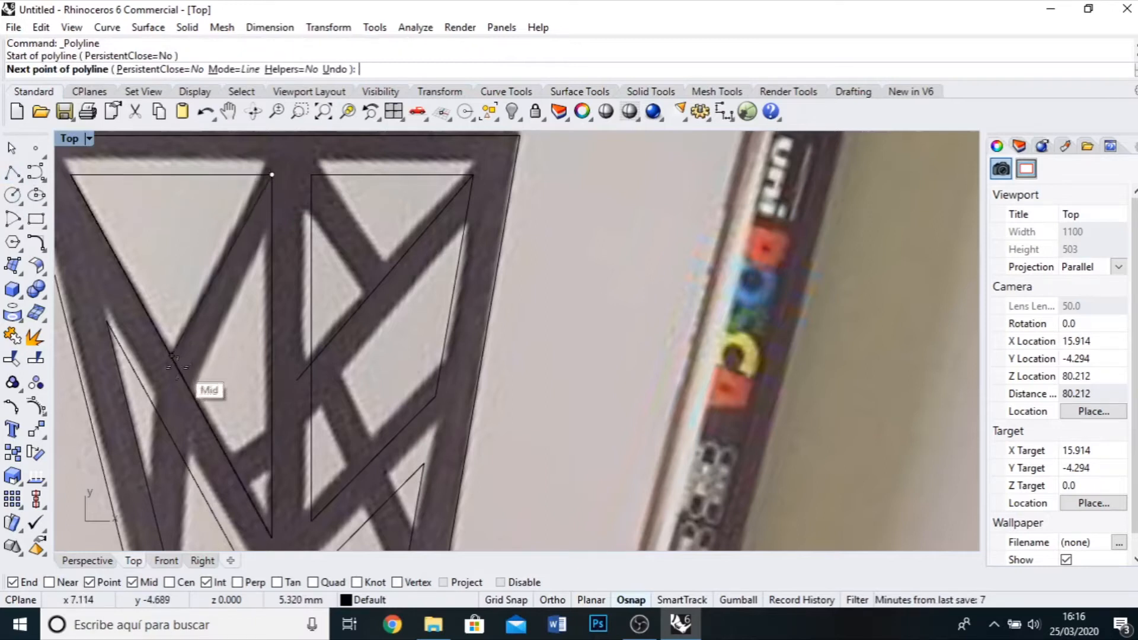
scroll(163, 396, up, 2)
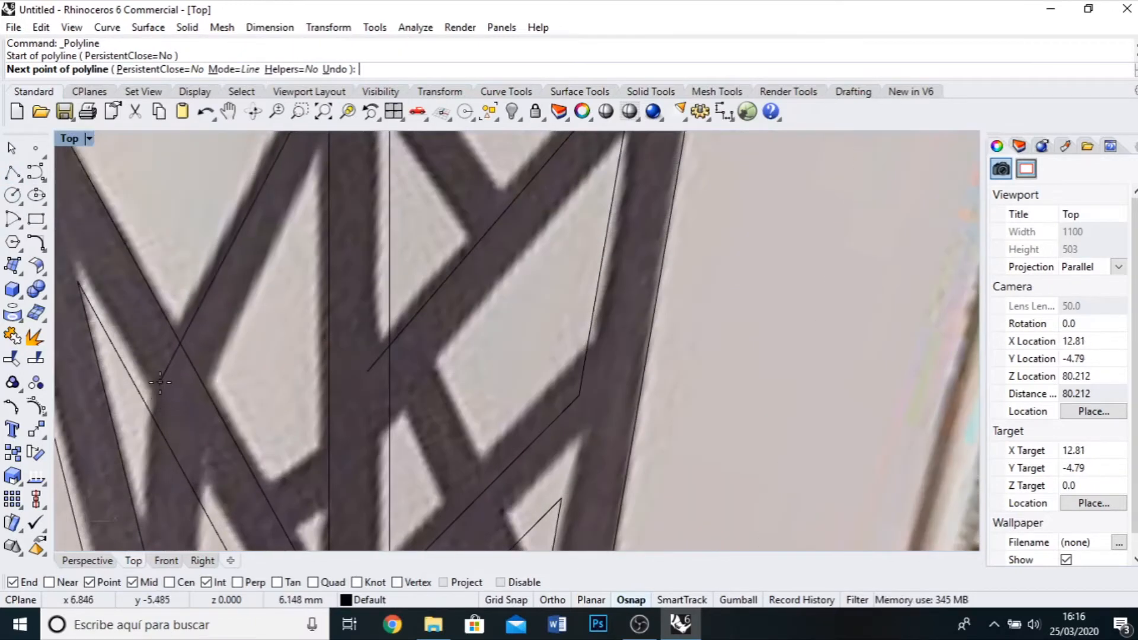
click(157, 383)
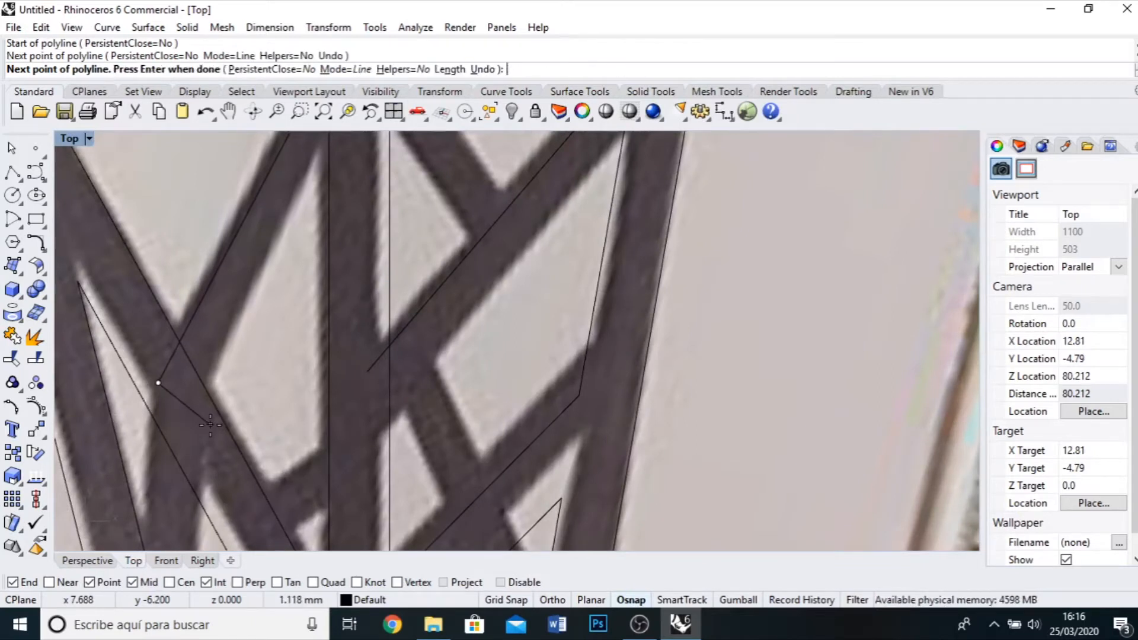
key(Return)
scroll(210, 425, down, 3)
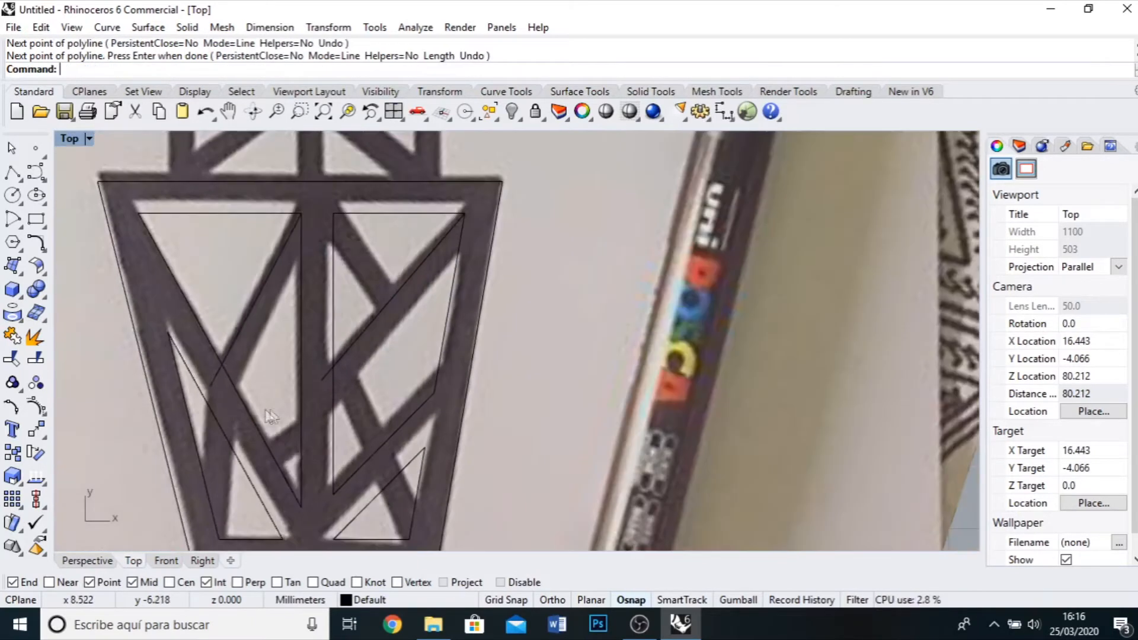
Draw a short polyline from the inner right panel's upper-left corner to just past the long diagonal, following the picture.
click(13, 172)
scroll(396, 284, up, 3)
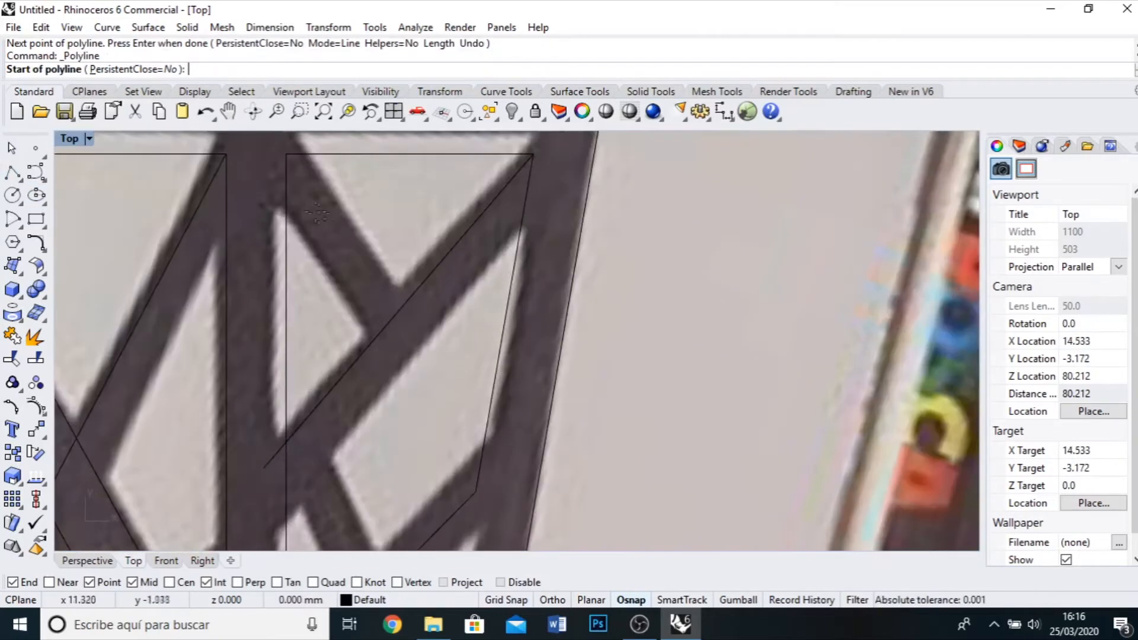
click(287, 154)
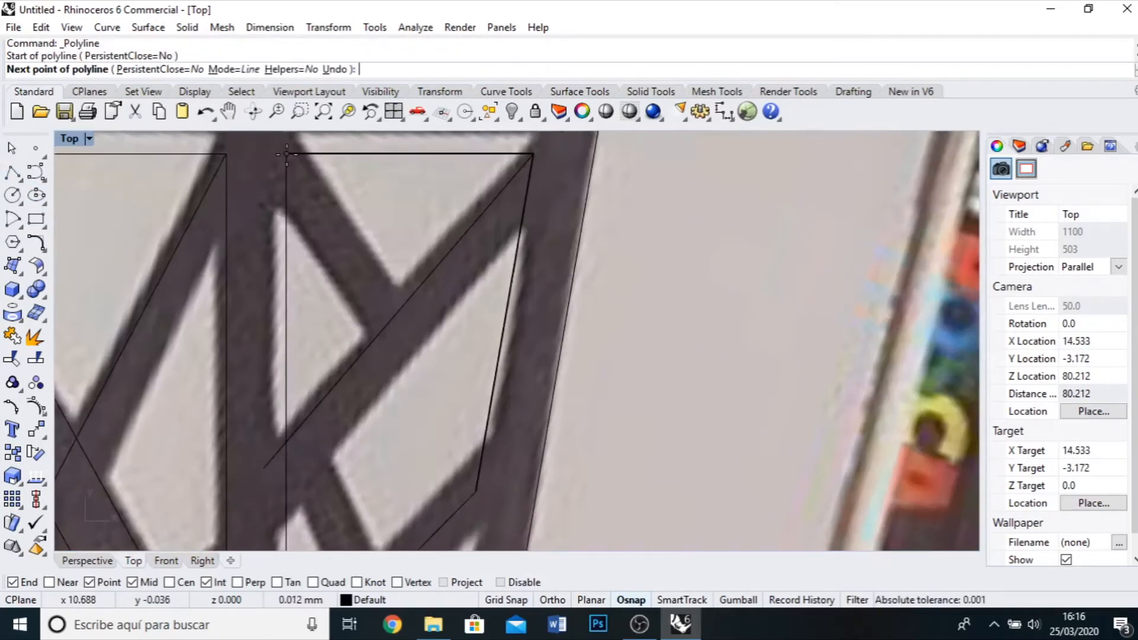
click(408, 342)
key(Return)
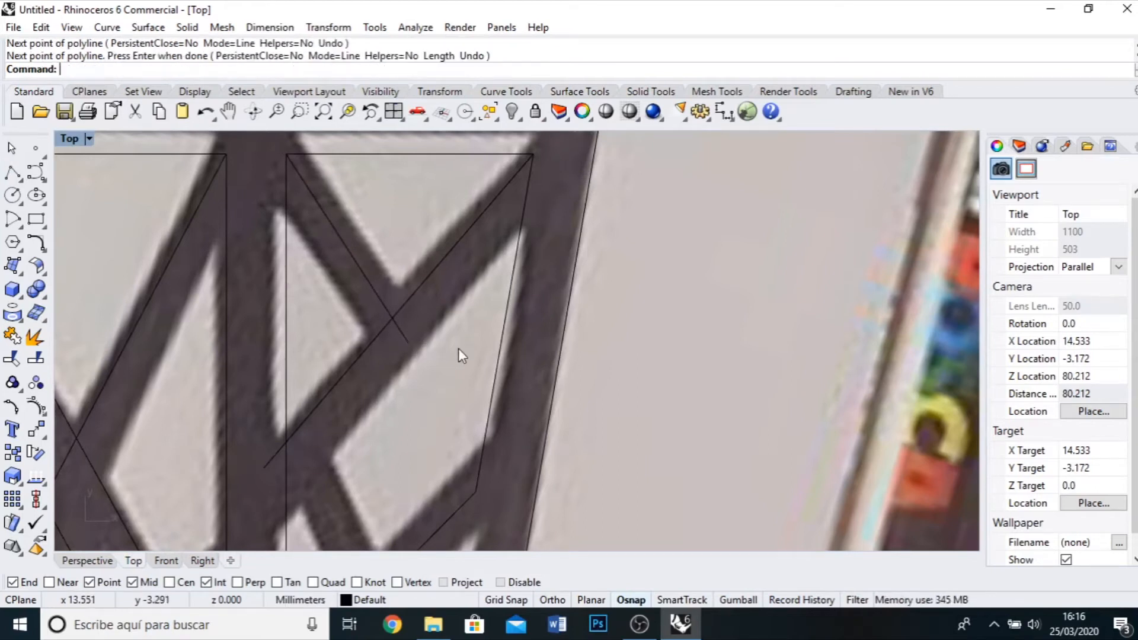
scroll(513, 332, down, 3)
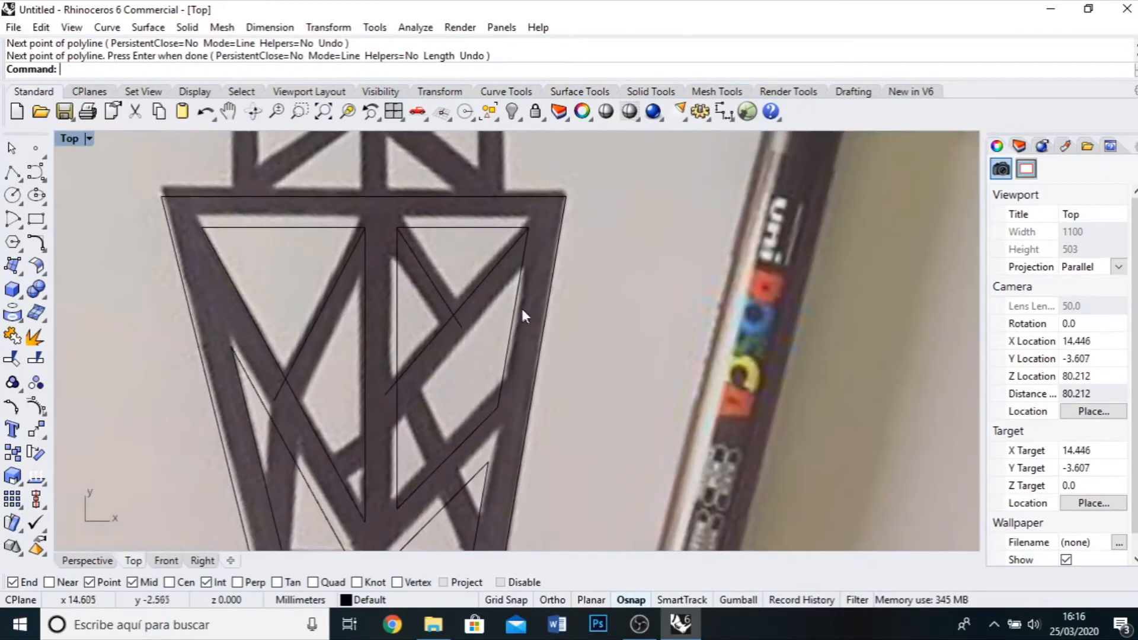
Offset the right panel's long diagonal 1 mm toward the lower right and its short diagonal 1 mm toward the lower left.
click(37, 243)
click(273, 252)
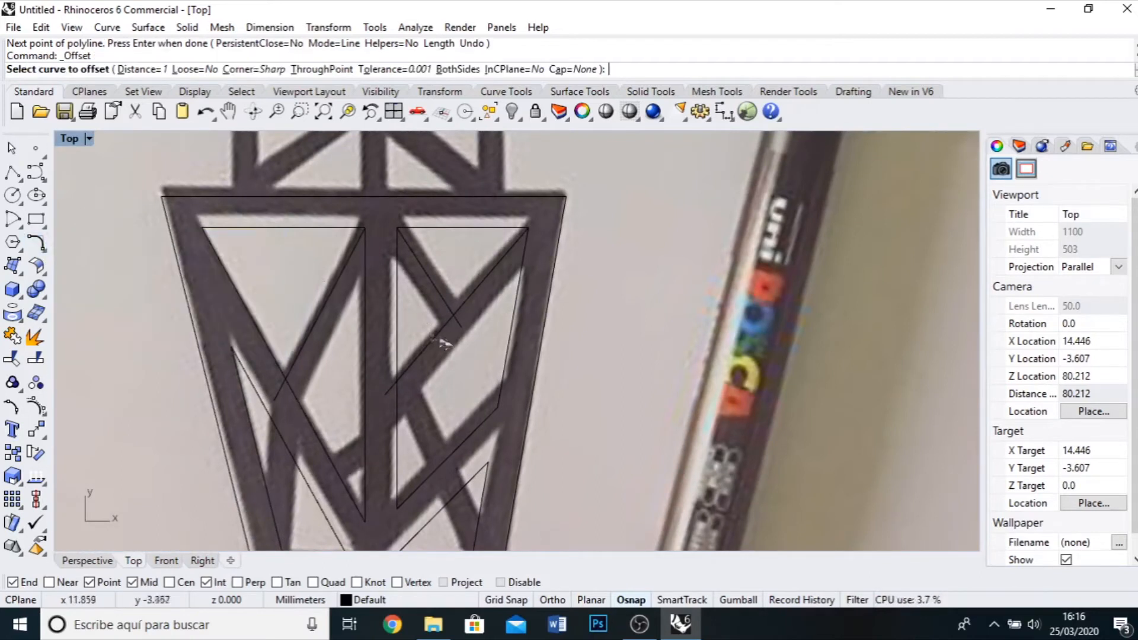
click(425, 354)
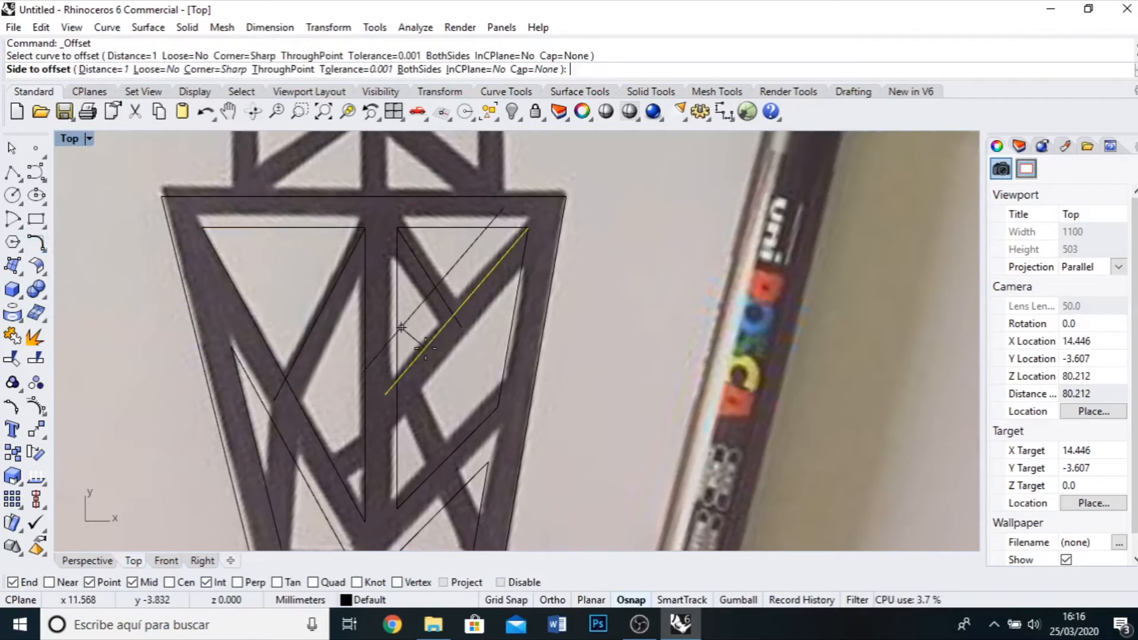
click(452, 373)
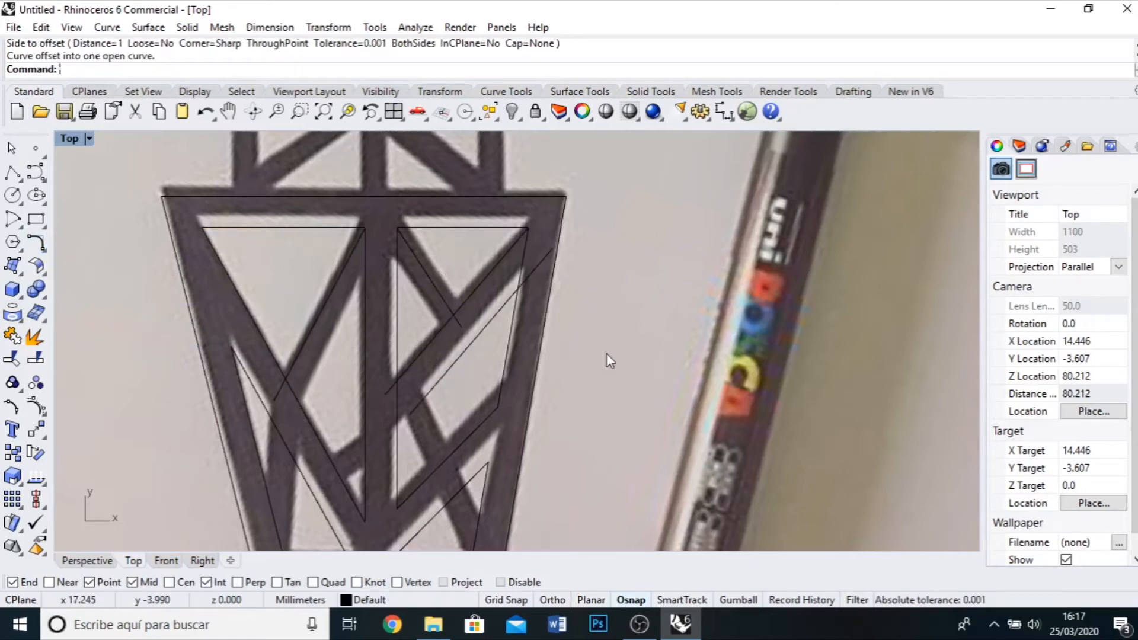
key(Return)
click(445, 305)
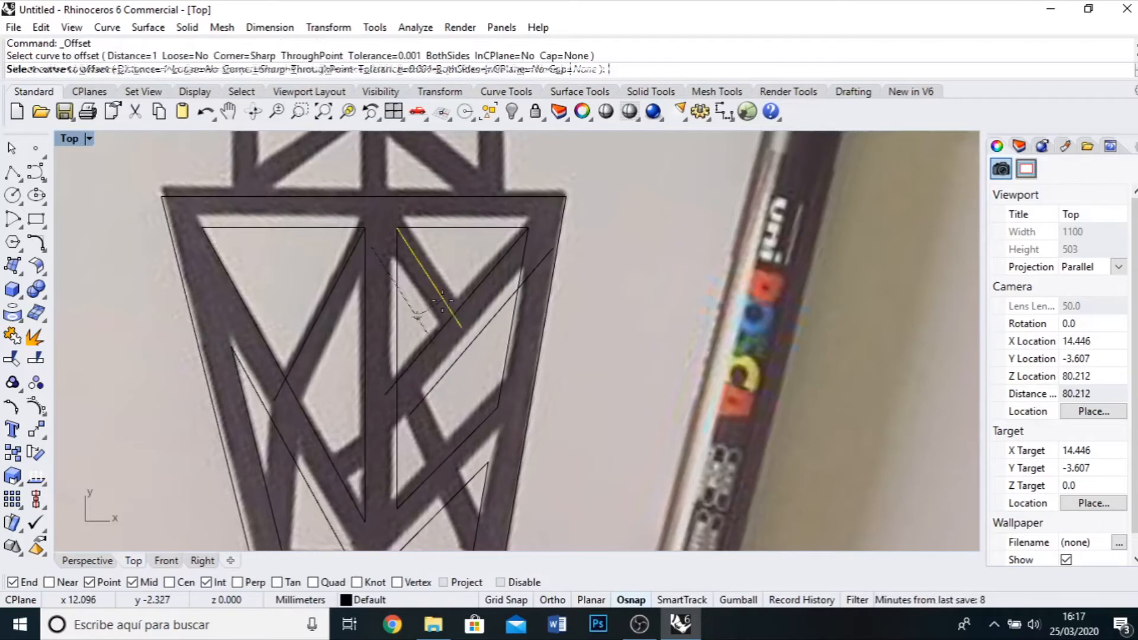
click(418, 317)
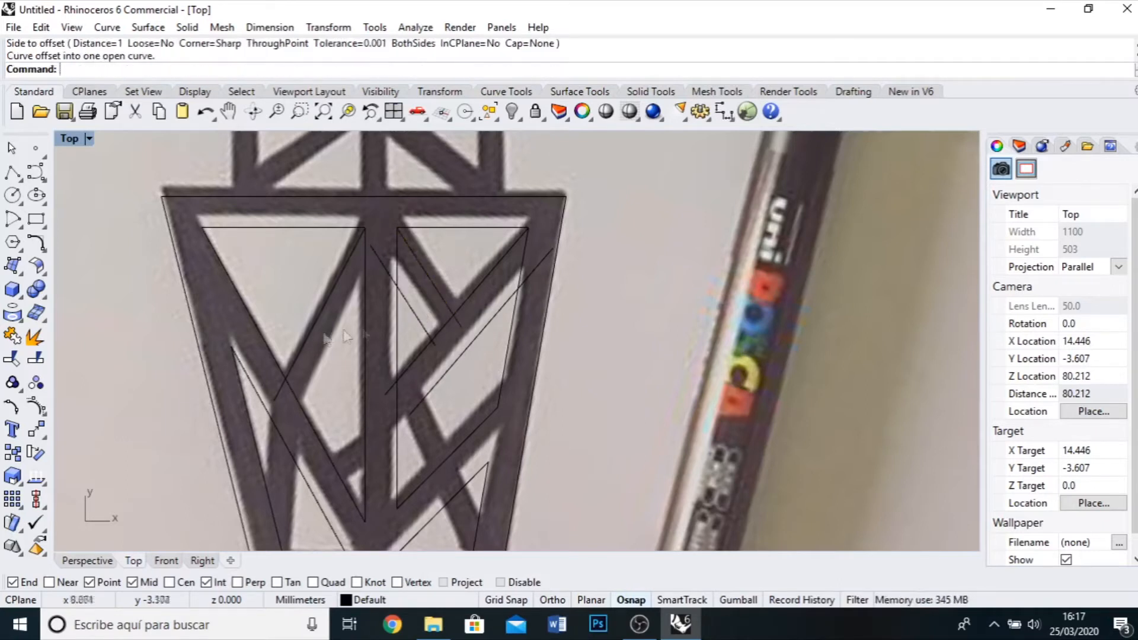
Offset the left panel's new diagonal 1 mm toward the central bar.
key(Return)
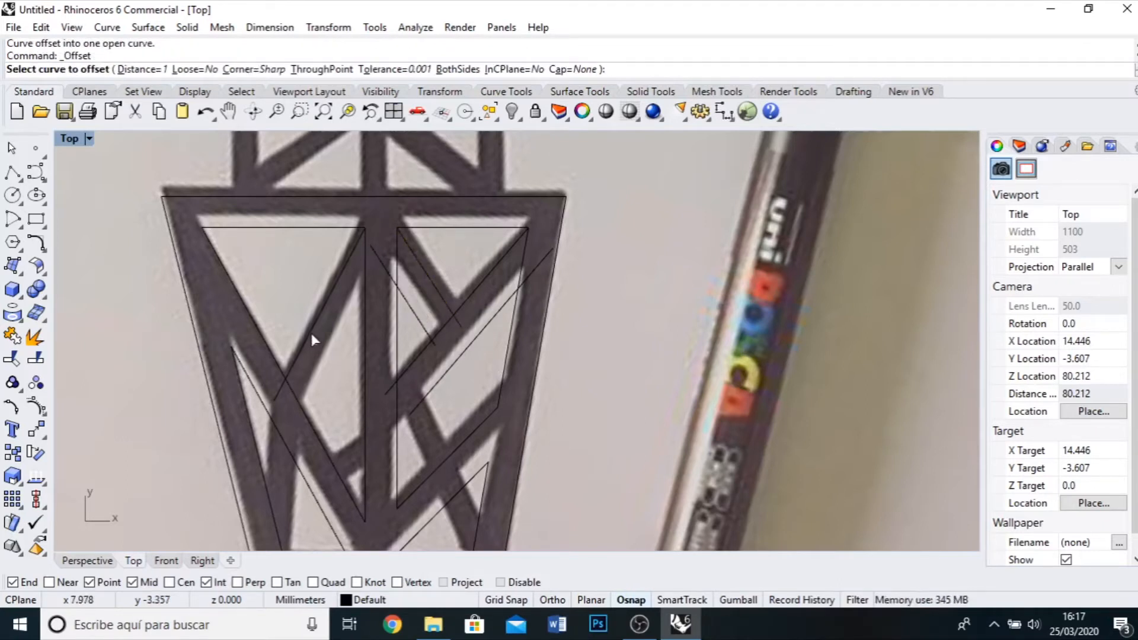
click(308, 334)
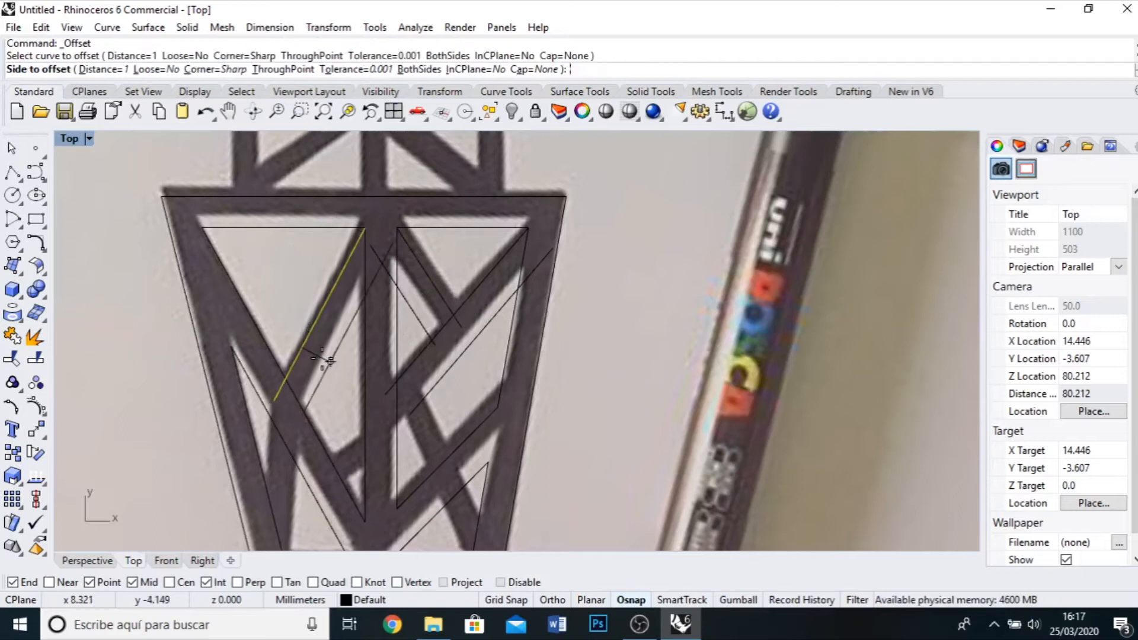
click(328, 360)
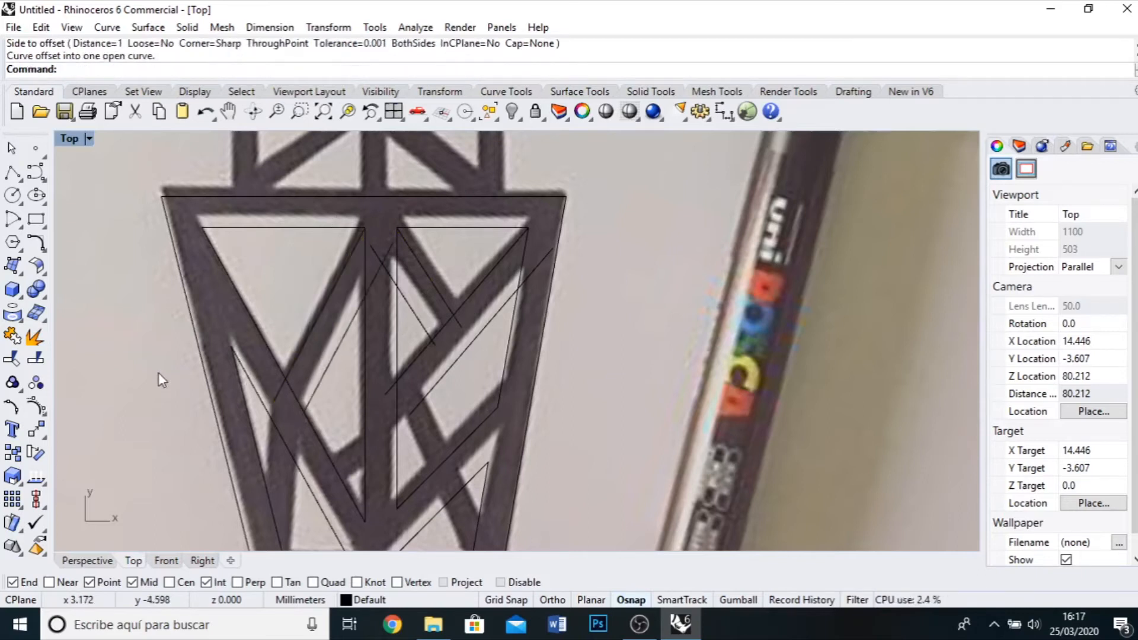
Hide the reference picture so that only the flowerpot curves are displayed.
scroll(351, 367, down, 3)
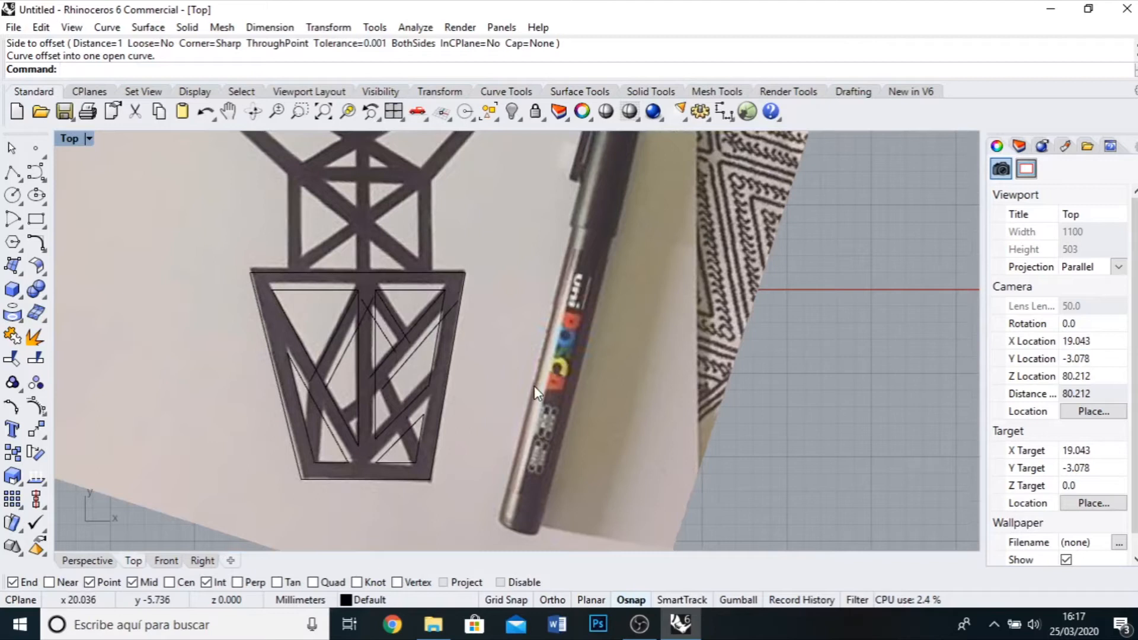
click(535, 386)
click(512, 113)
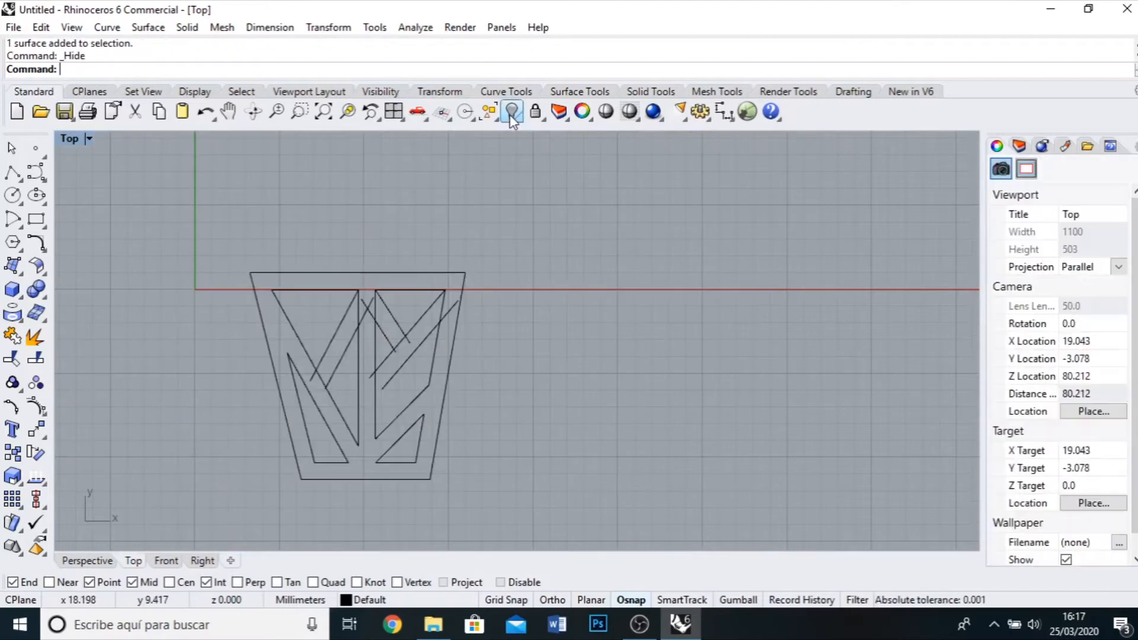
Using all 17 flowerpot curves as cutting objects, trim the left panel's edge between the new diagonals and the diagonals' lower ends.
right_drag(390, 525, 344, 469)
drag(163, 155, 548, 500)
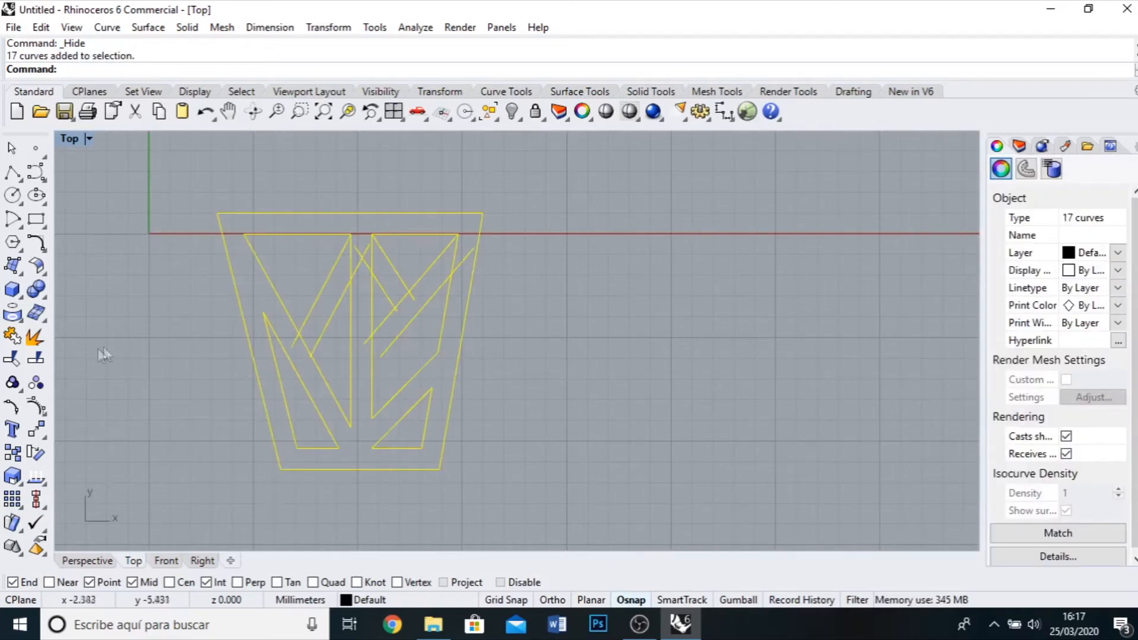
click(13, 359)
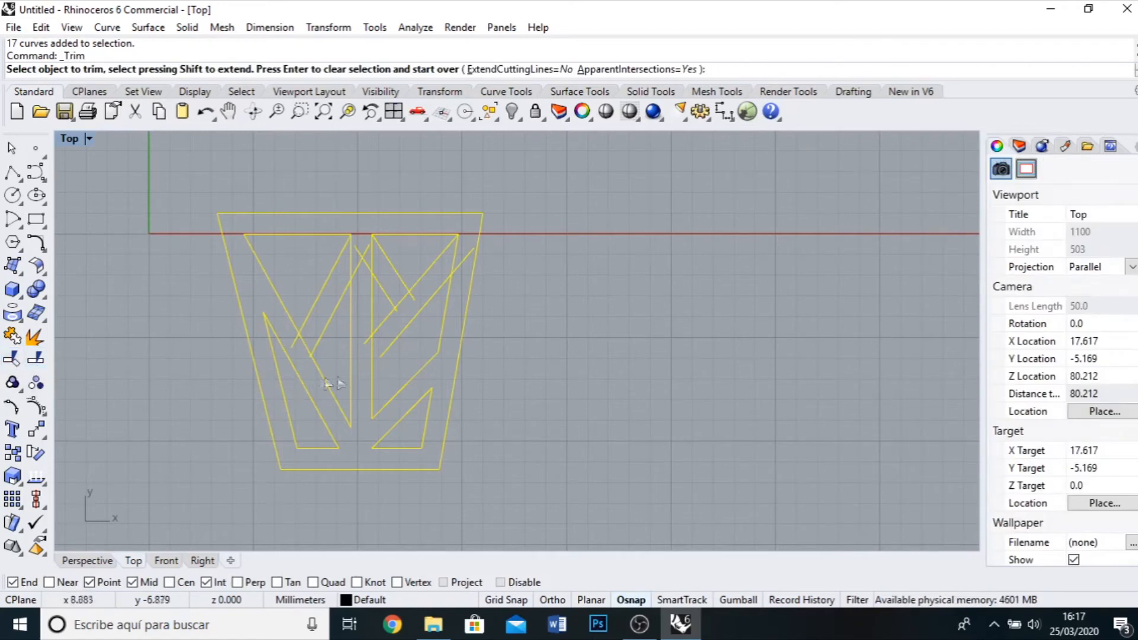
scroll(346, 362, up, 3)
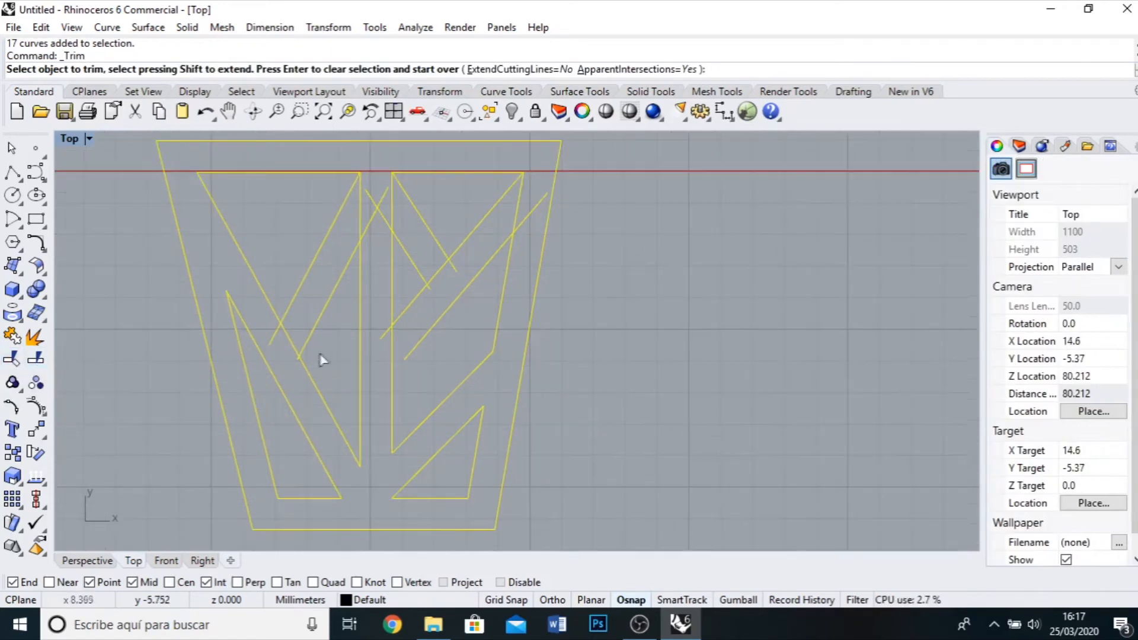
click(285, 336)
click(273, 335)
scroll(293, 374, up, 3)
scroll(296, 373, up, 3)
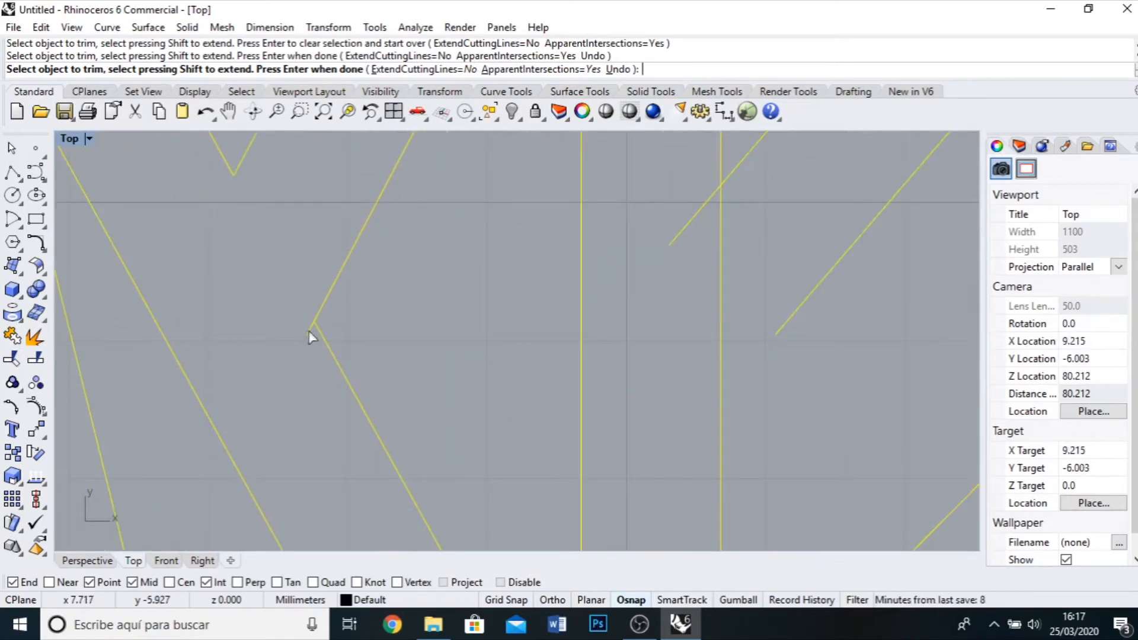
click(305, 333)
scroll(314, 317, down, 5)
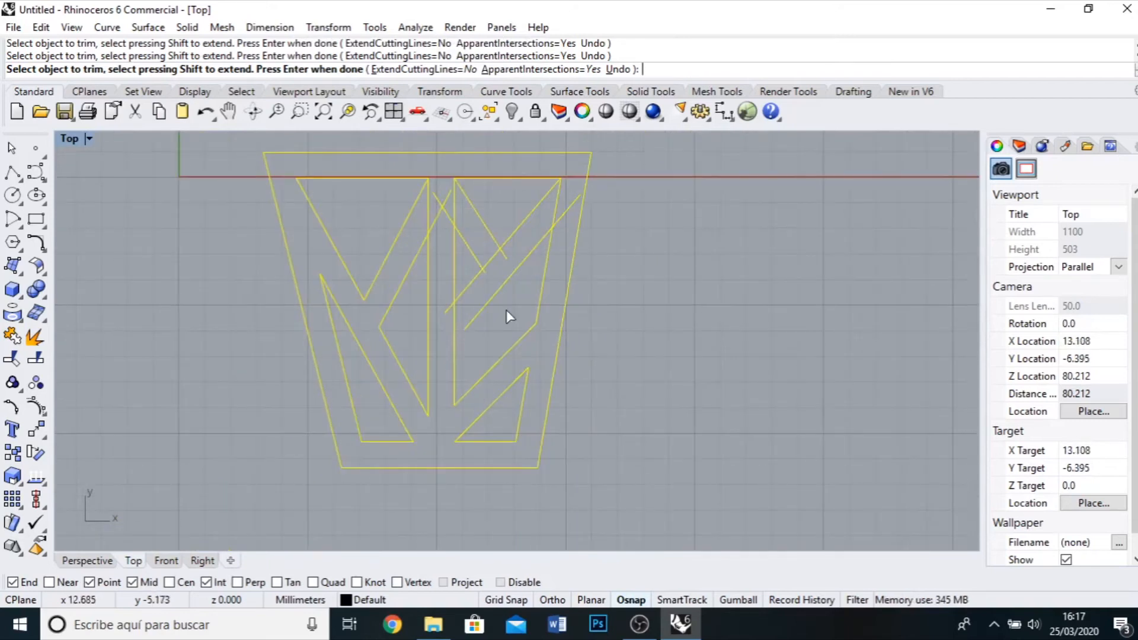
Trim the central vertical lines between the bars and the right panel's crossing segments and protruding diagonal ends.
scroll(449, 201, up, 2)
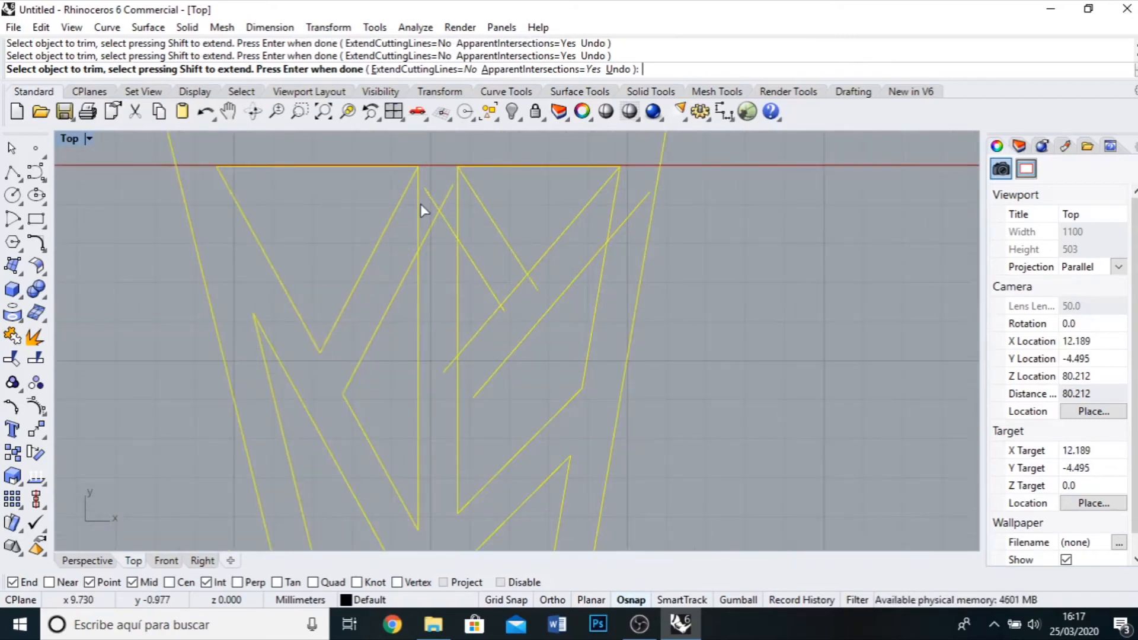
click(432, 220)
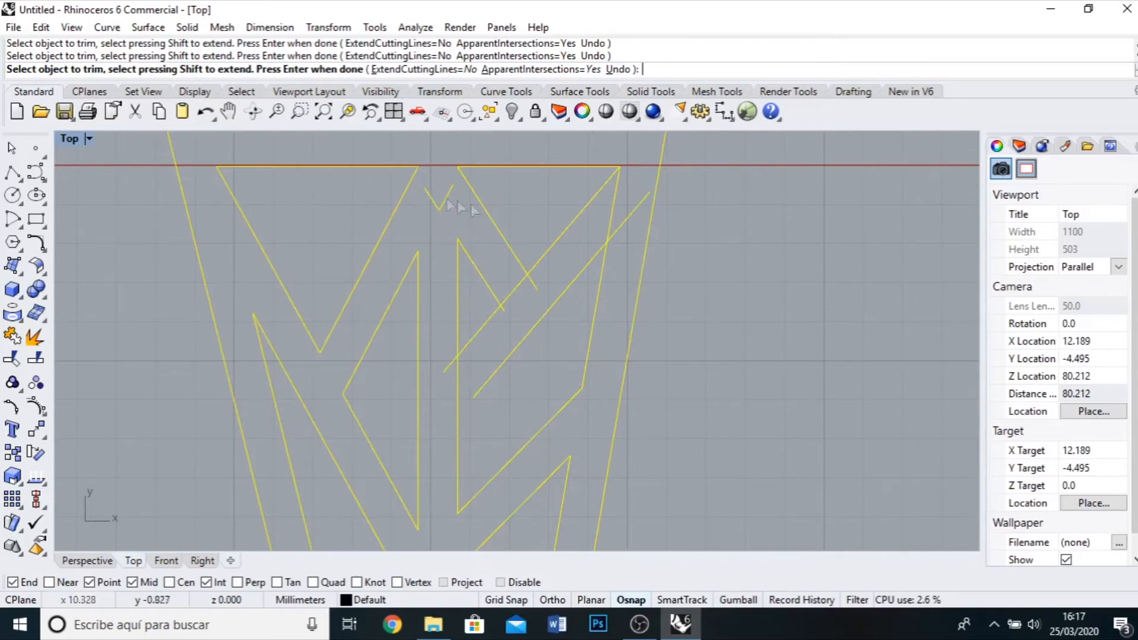
click(626, 214)
click(513, 288)
click(531, 280)
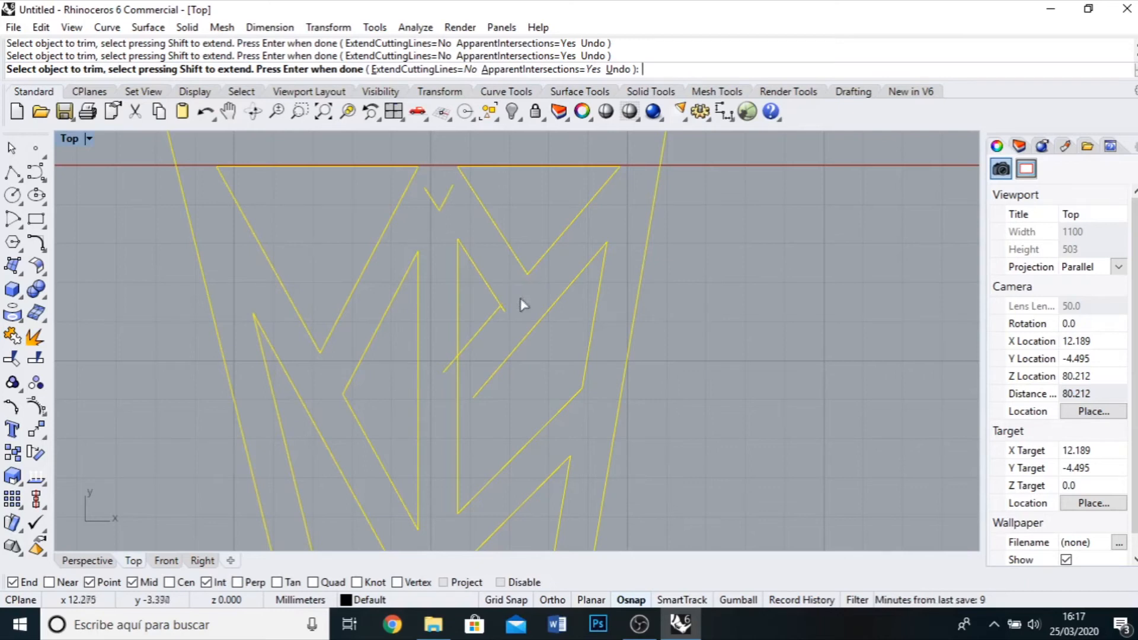
scroll(507, 306, down, 1)
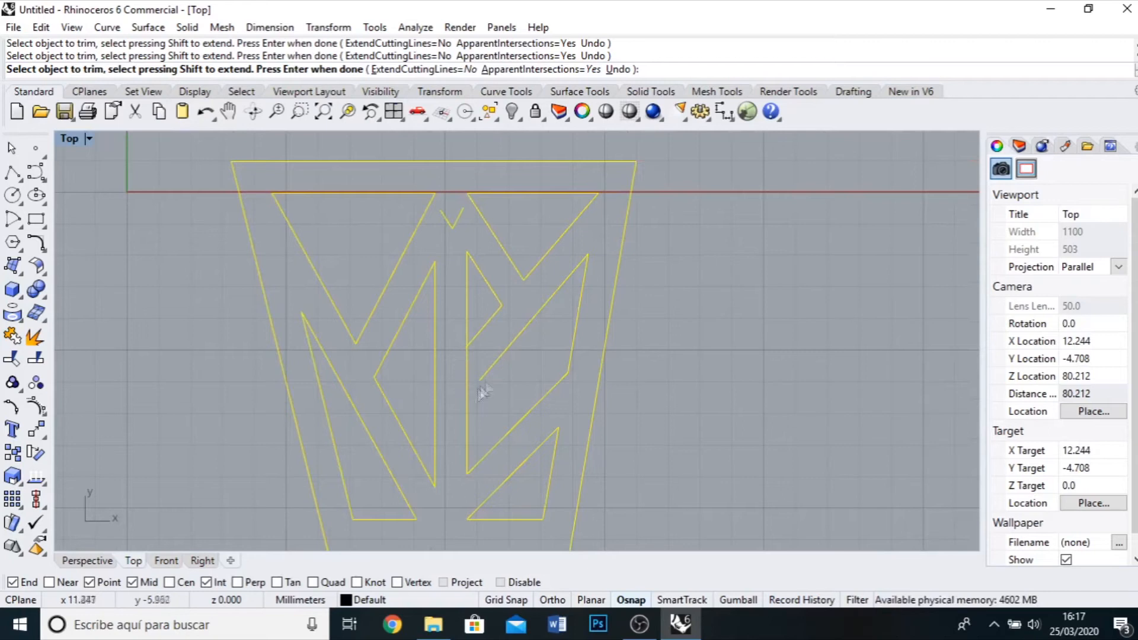
key(Escape)
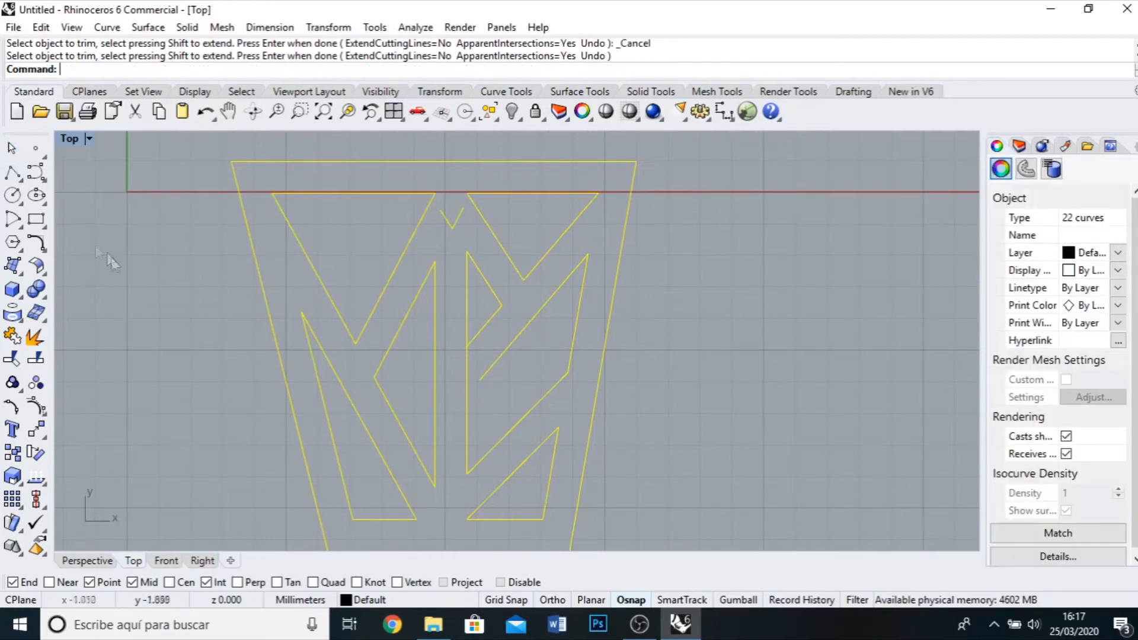
Extend the right panel's detached diagonal at its lower end until it meets the central bar's vertical line.
key(Escape)
scroll(452, 382, up, 5)
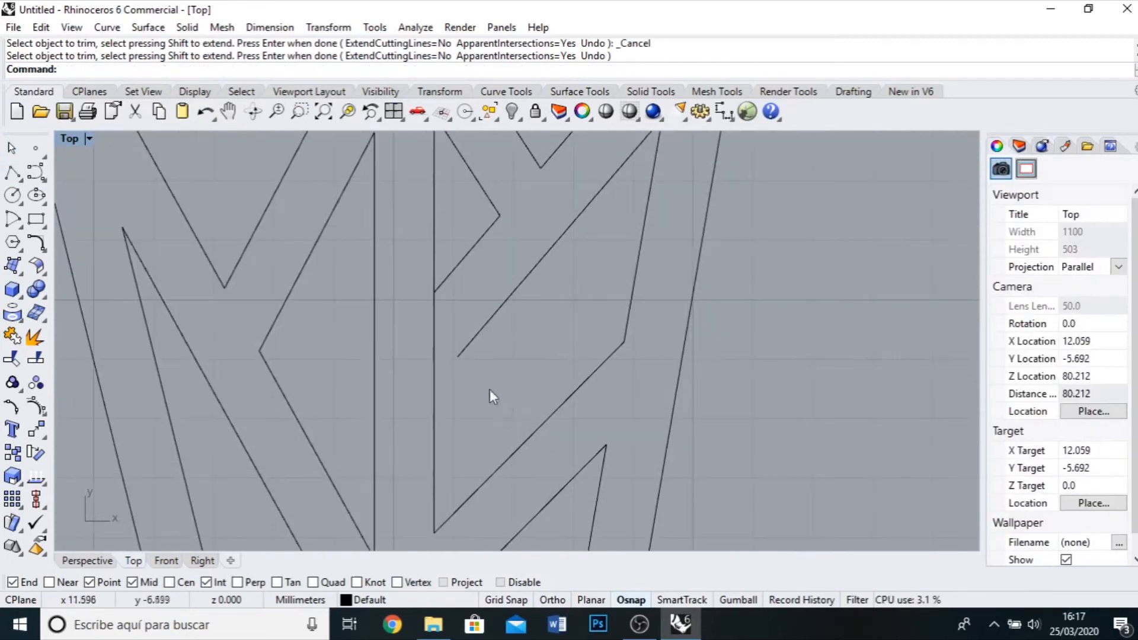
click(44, 251)
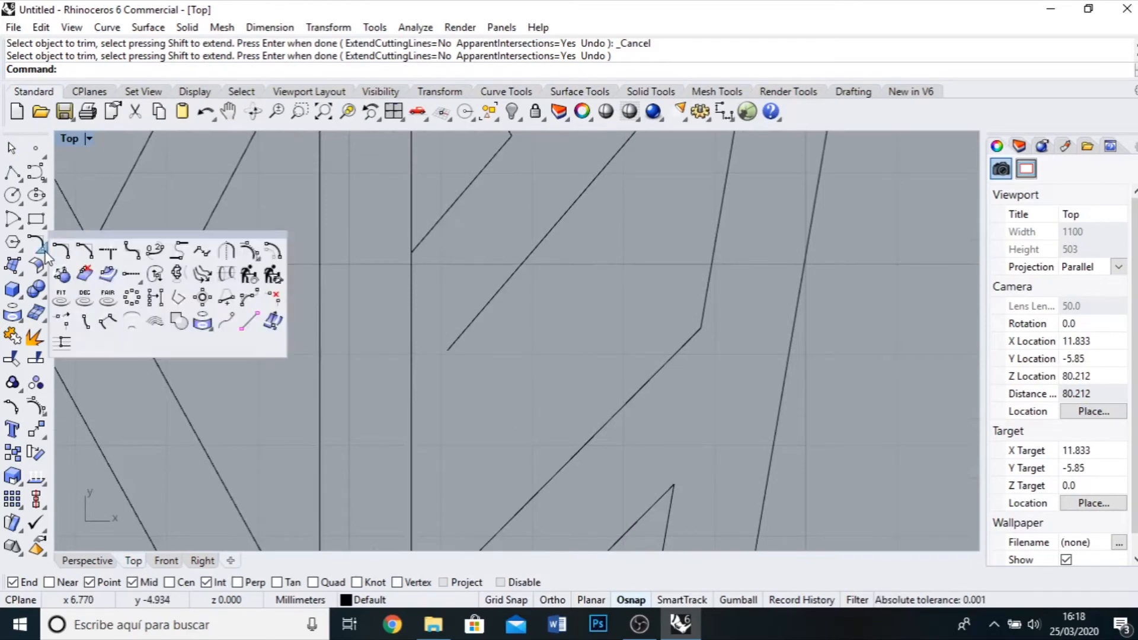
click(133, 275)
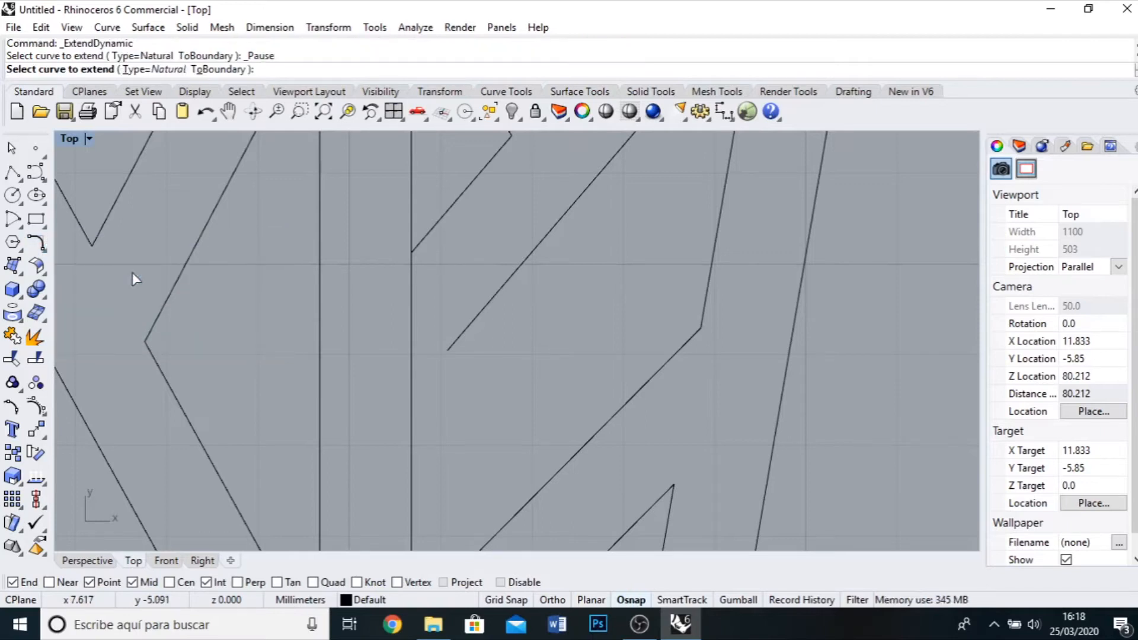
click(453, 347)
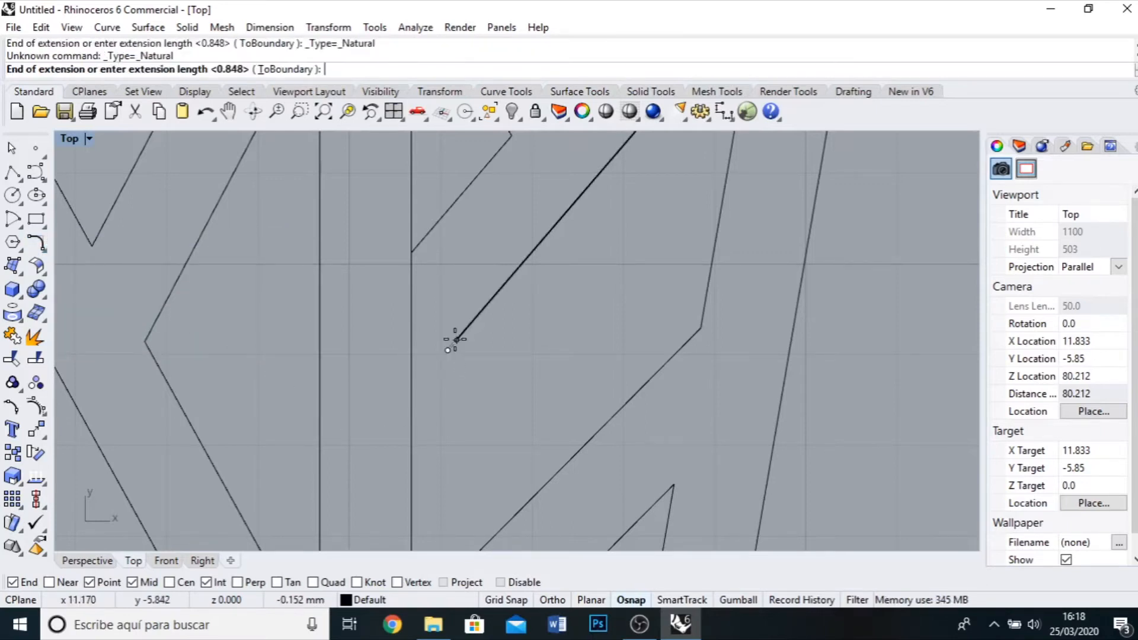
click(412, 393)
Delete the two leftover short segments that form a small V between the flowerpot's upper triangles.
scroll(481, 418, down, 5)
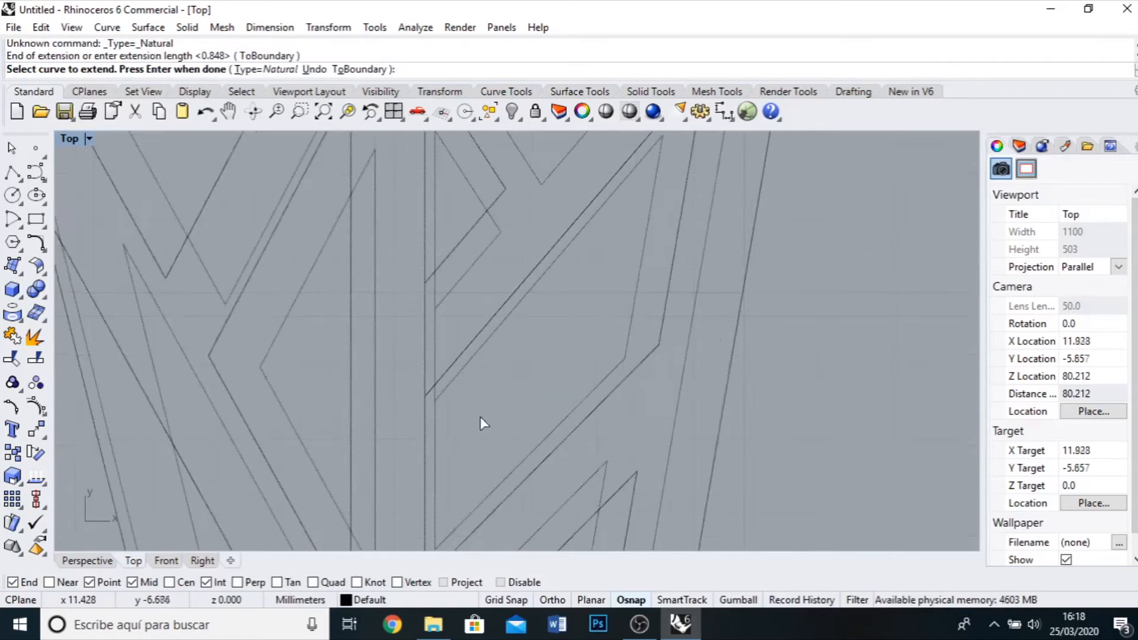
click(448, 271)
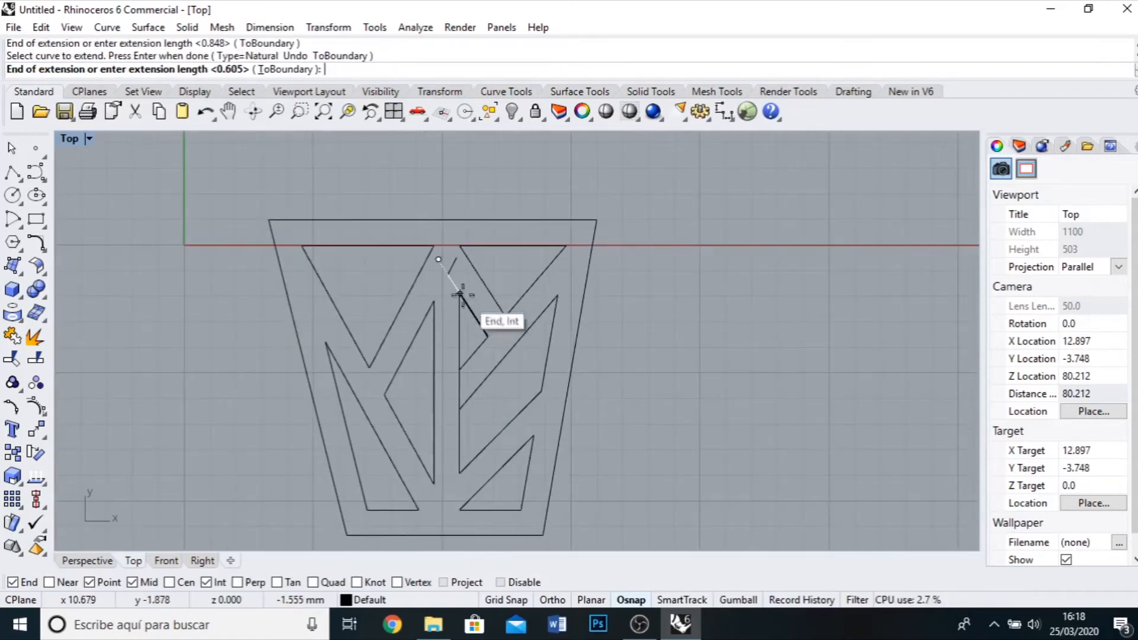
key(Escape)
click(448, 270)
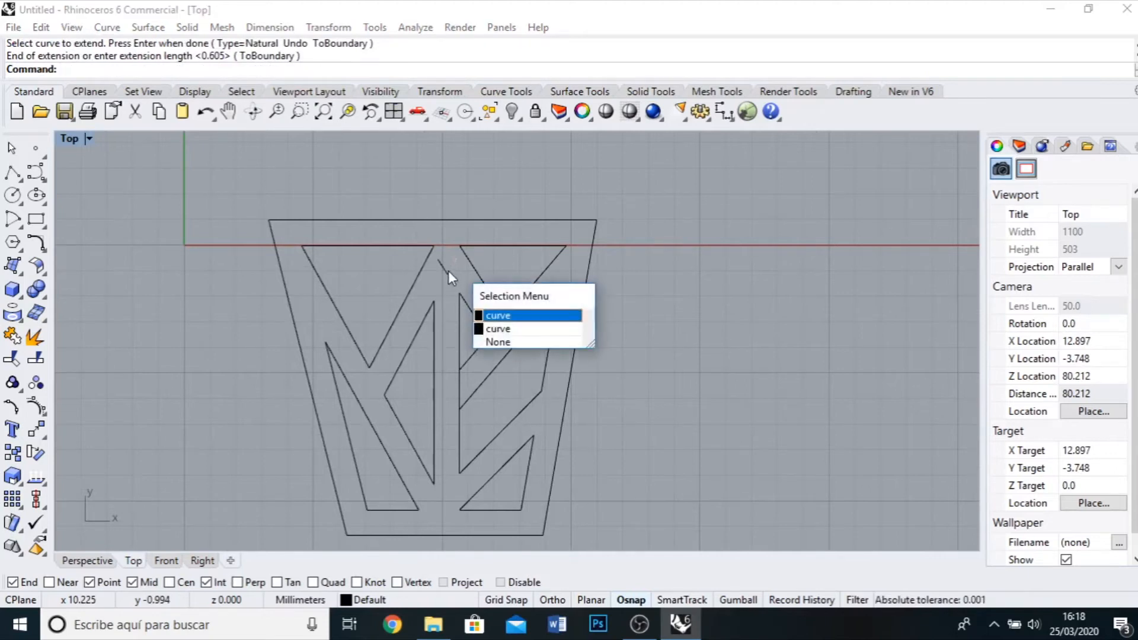
click(499, 314)
key(Delete)
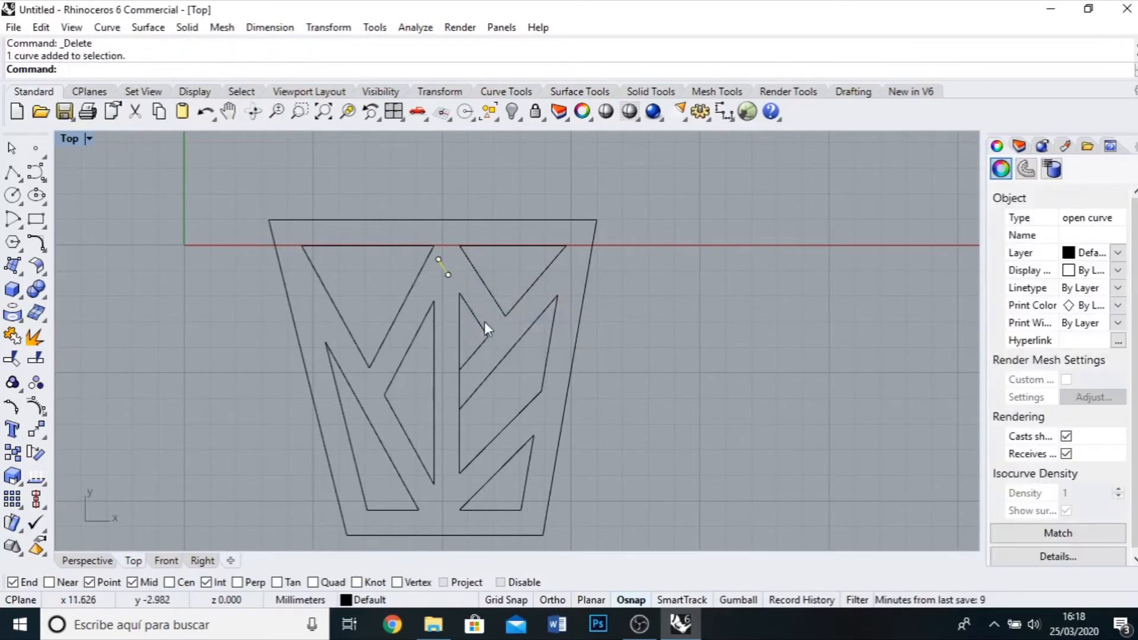
Using all 20 flowerpot curves as cutting objects, trim the central vertical line between the right panel's two parallel diagonals.
mouse_move(232, 174)
mouse_down()
mouse_move(623, 458)
mouse_move(649, 560)
mouse_up()
click(12, 358)
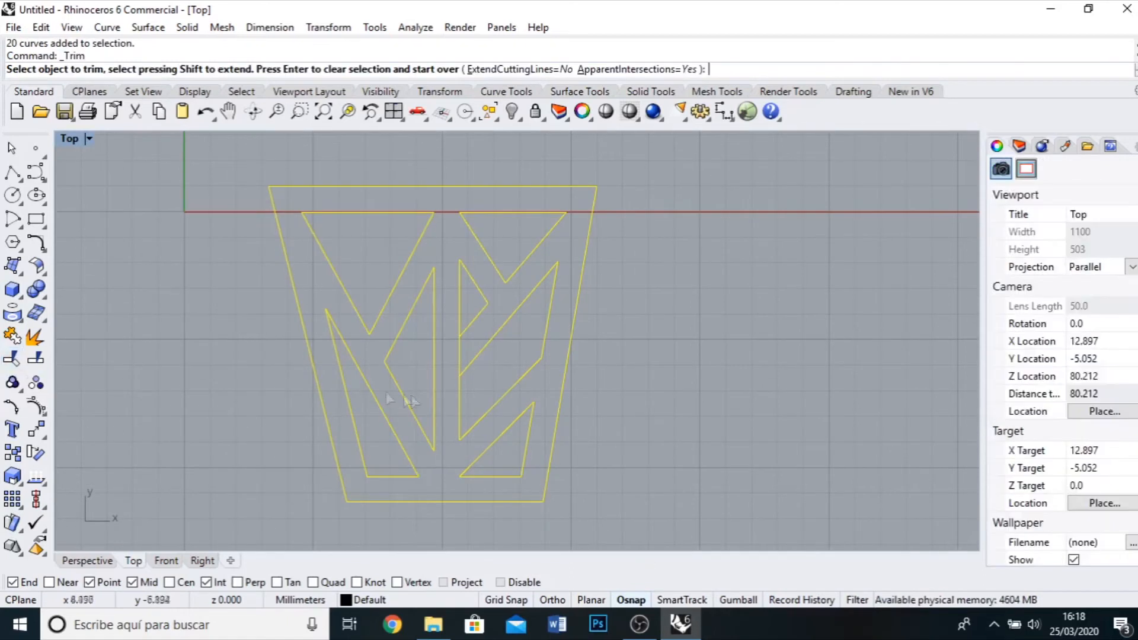
click(463, 355)
key(Return)
click(169, 305)
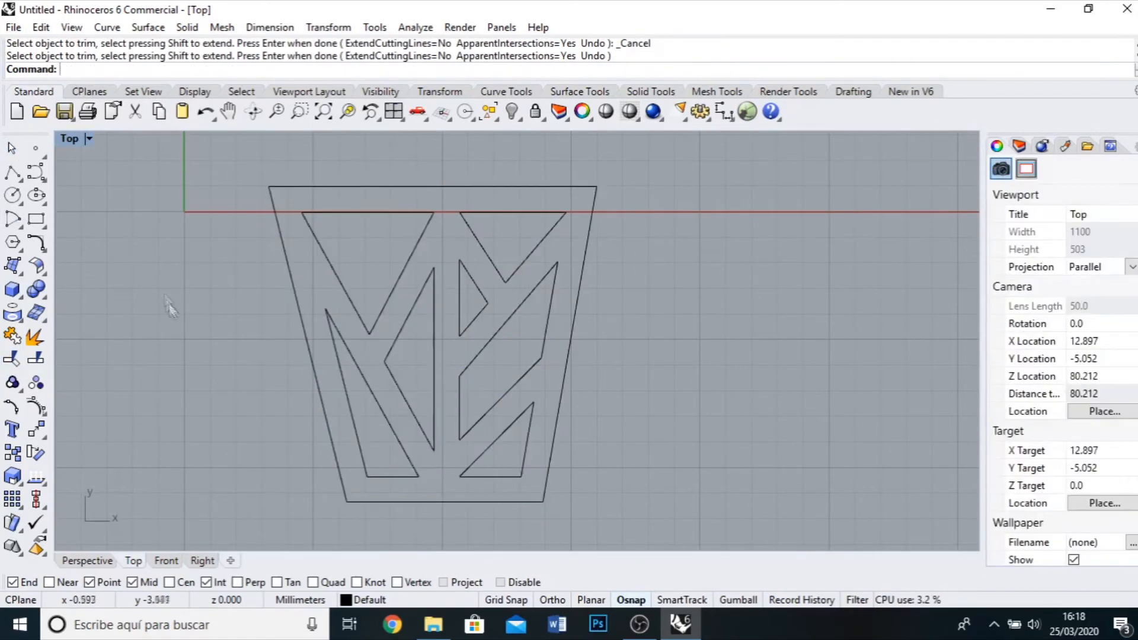
Show the hidden reference picture again behind the flowerpot curves.
right_click(512, 112)
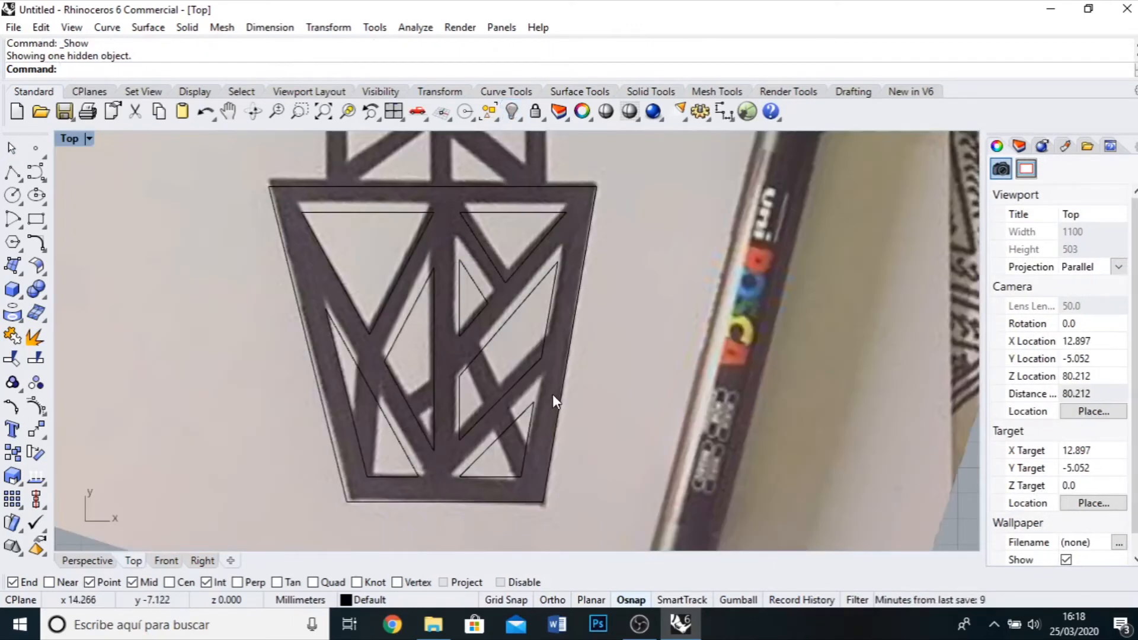
scroll(773, 380, up, 2)
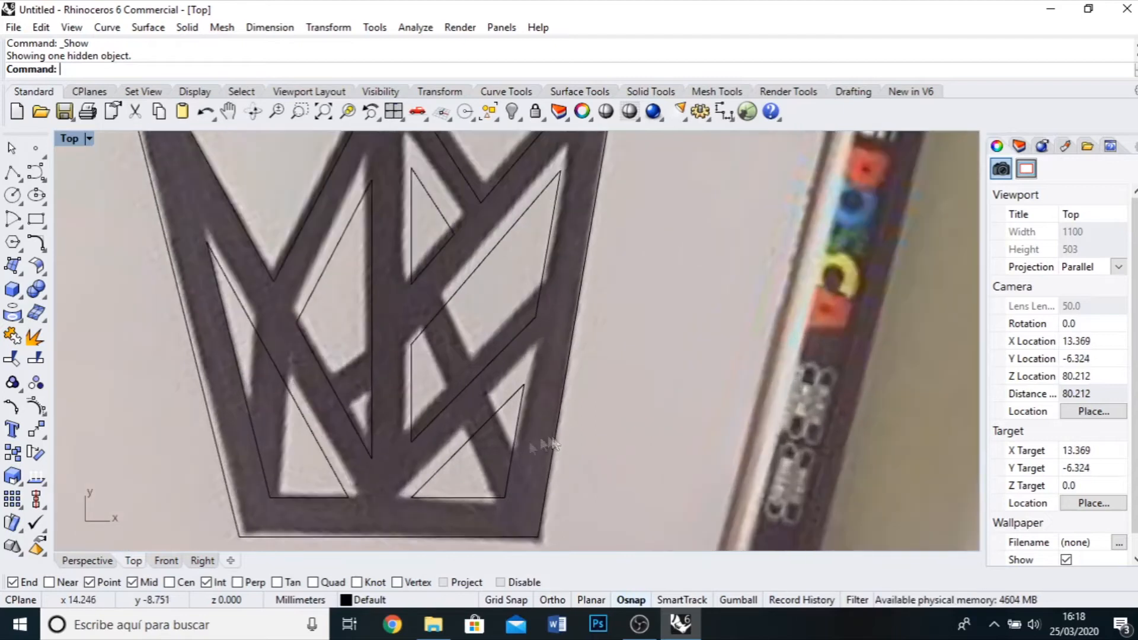
scroll(272, 506, down, 14)
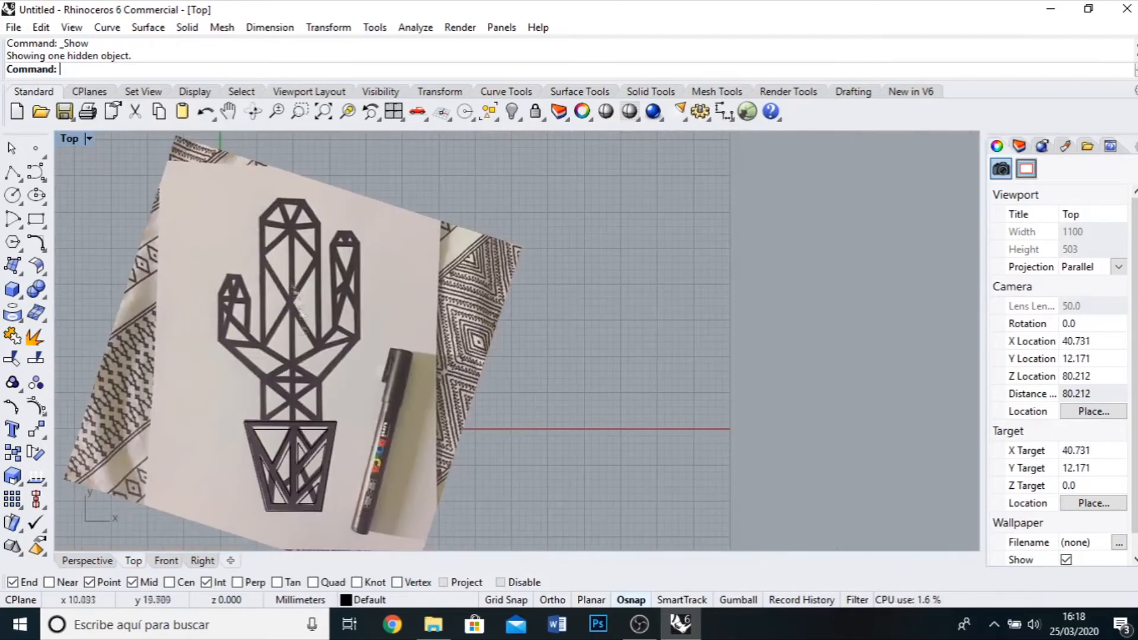
scroll(276, 359, up, 6)
scroll(322, 457, down, 2)
scroll(323, 474, down, 1)
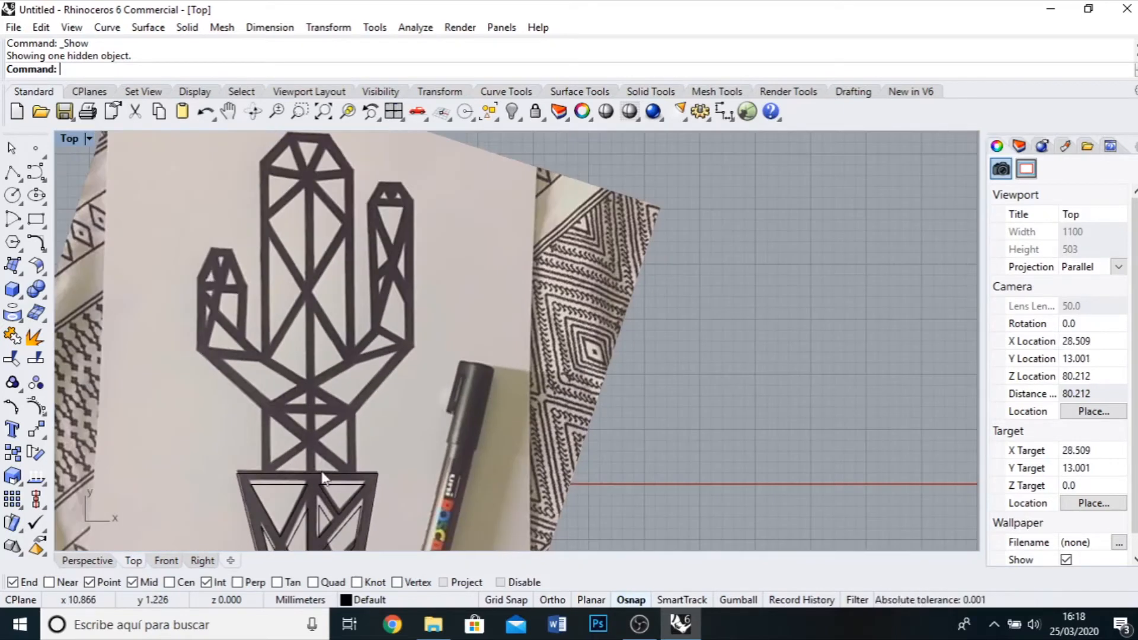
scroll(323, 477, up, 3)
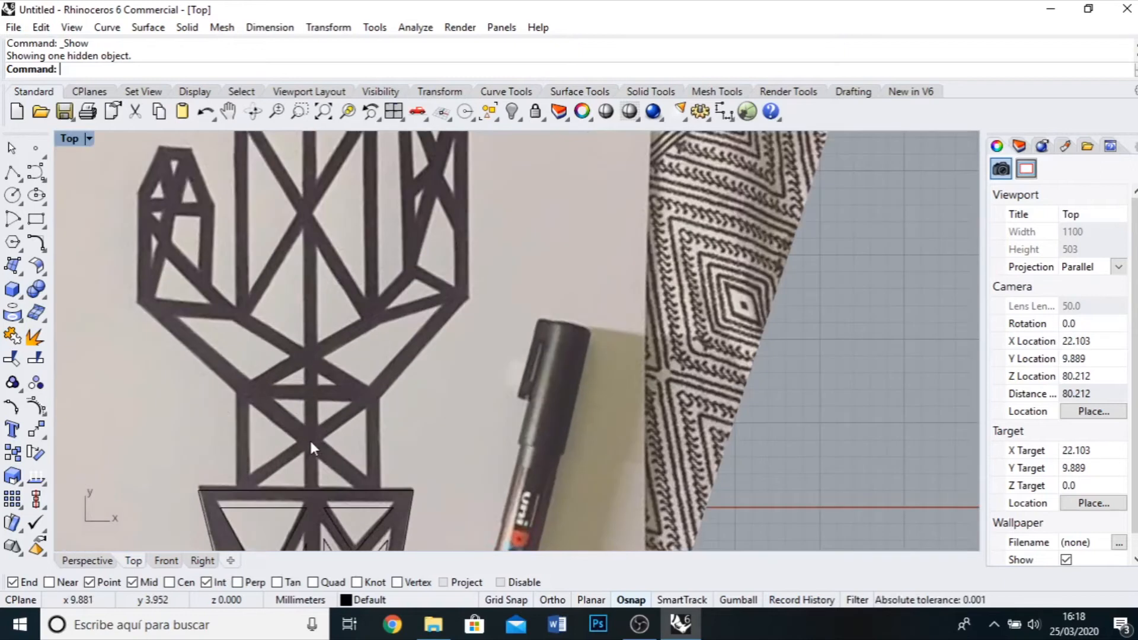
Start a polyline at the middle of the pot's rim, up the central bar to the top junction and around the trunk's upper-left slant.
click(12, 172)
scroll(274, 476, up, 3)
click(275, 476)
scroll(309, 355, down, 5)
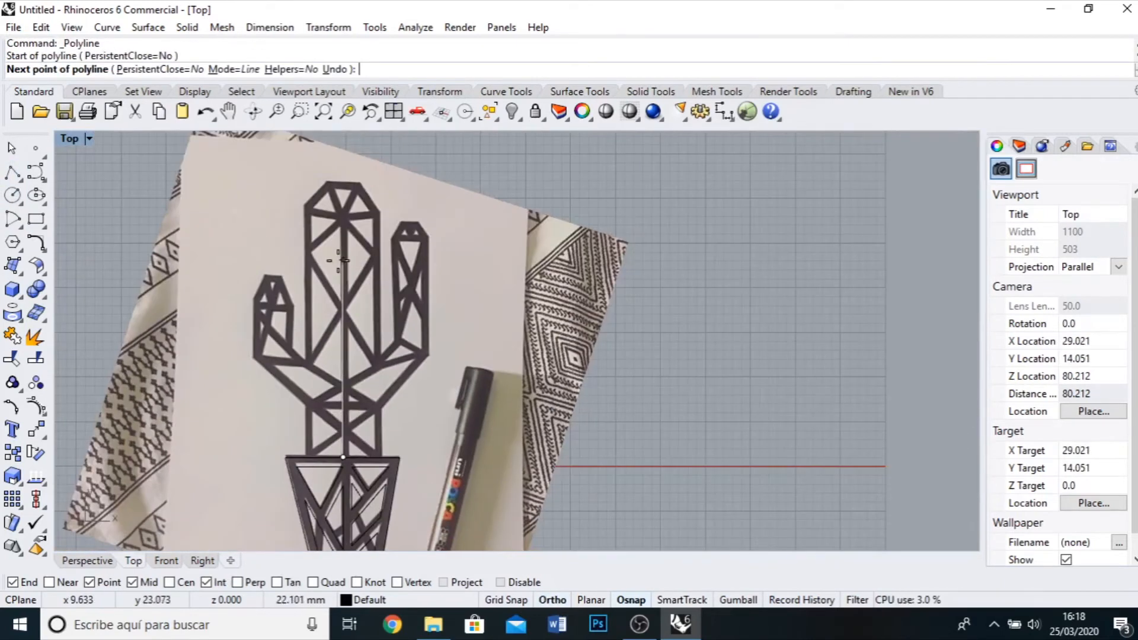
scroll(342, 262, up, 2)
click(343, 201)
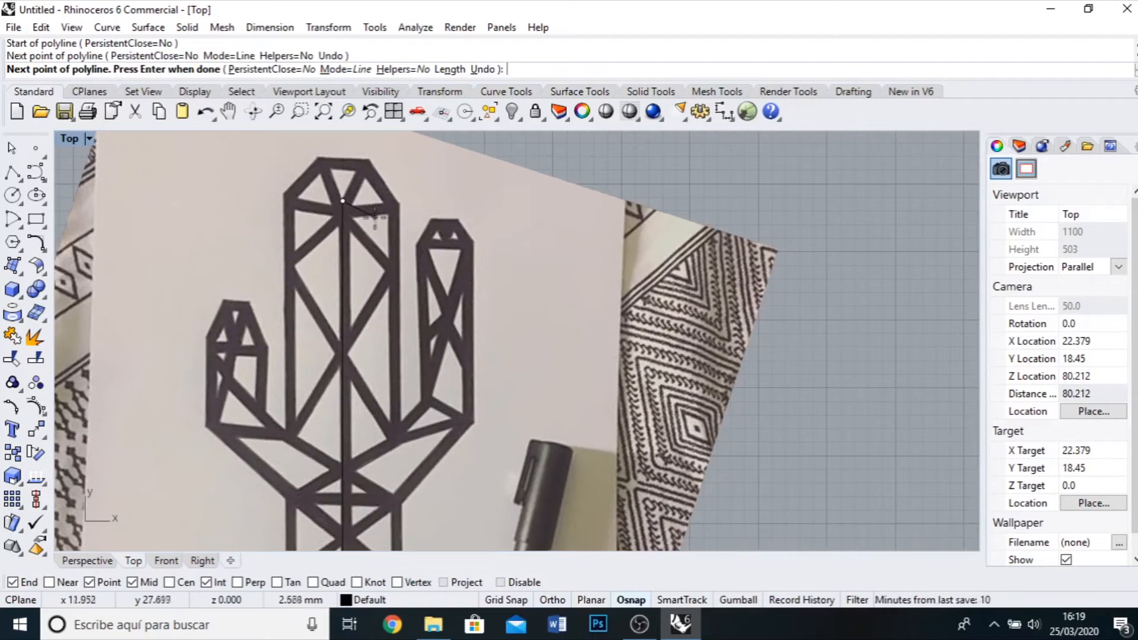
click(319, 158)
click(282, 196)
scroll(282, 196, down, 3)
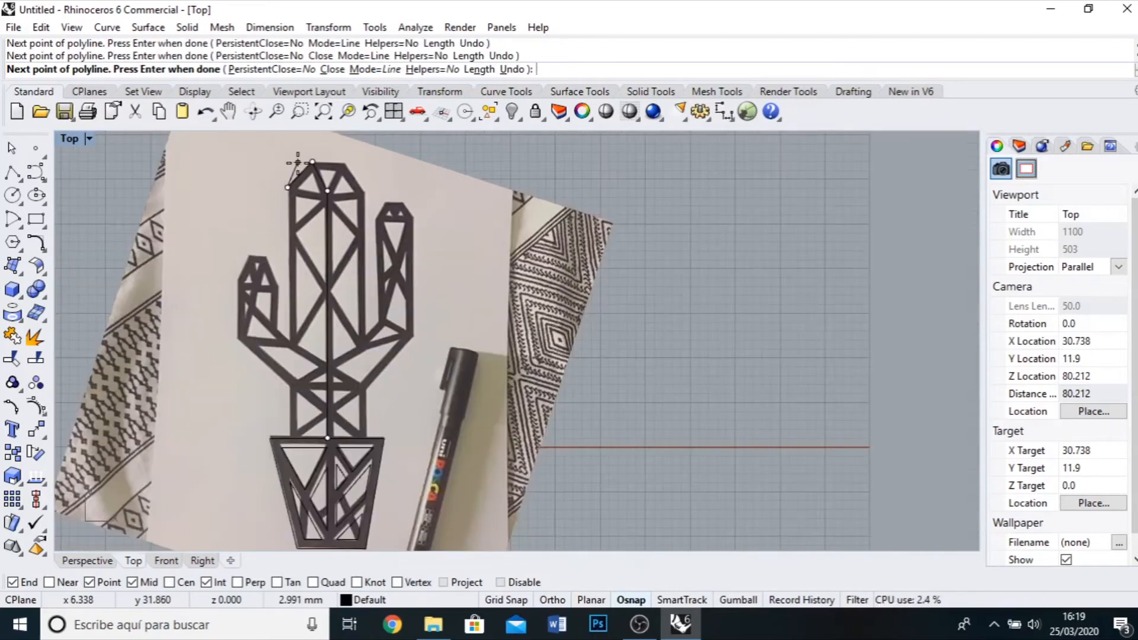
Continue the polyline down the trunk's left side, around the left arm and down the neck's left edge to the pot's rim.
scroll(295, 329, up, 3)
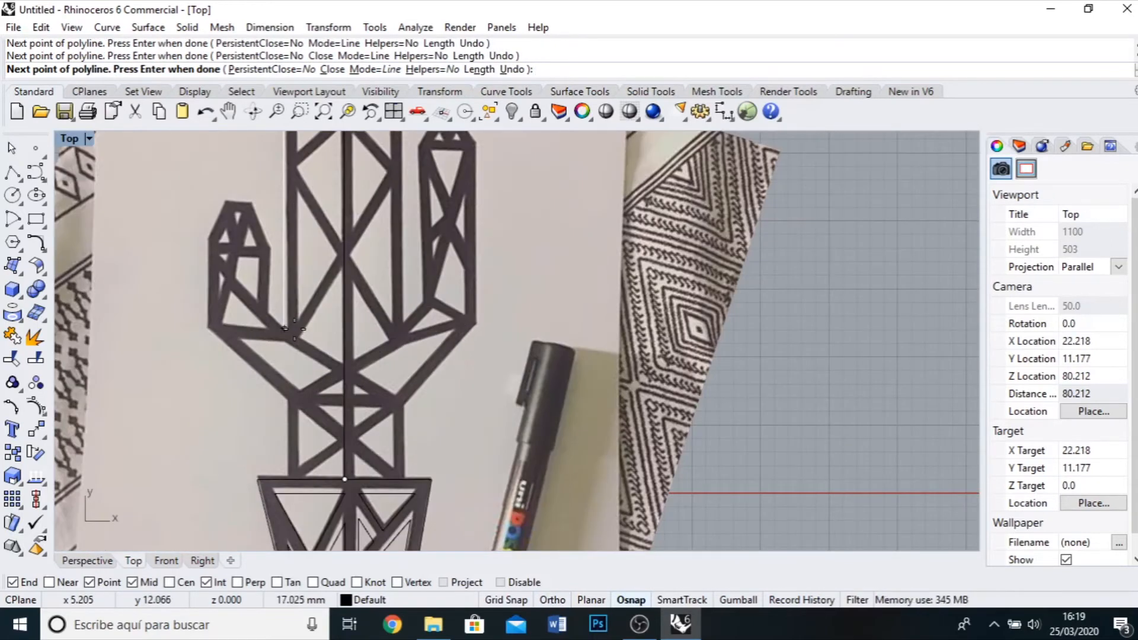
click(295, 328)
scroll(287, 323, up, 2)
click(270, 214)
click(244, 144)
click(206, 144)
click(181, 200)
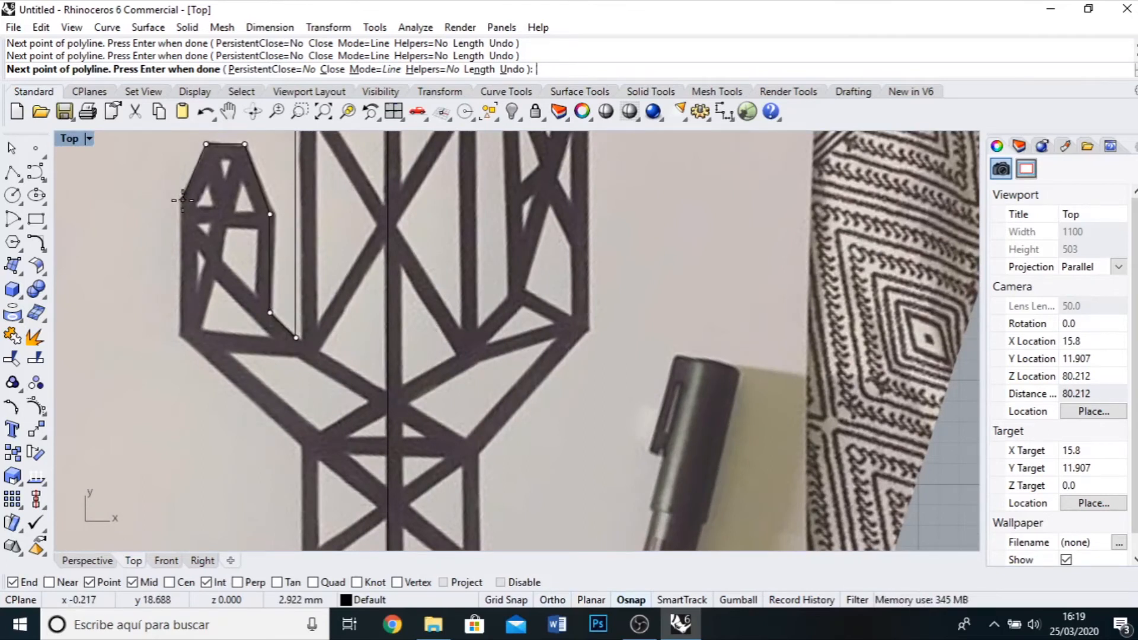
click(182, 340)
scroll(181, 340, down, 1)
click(276, 419)
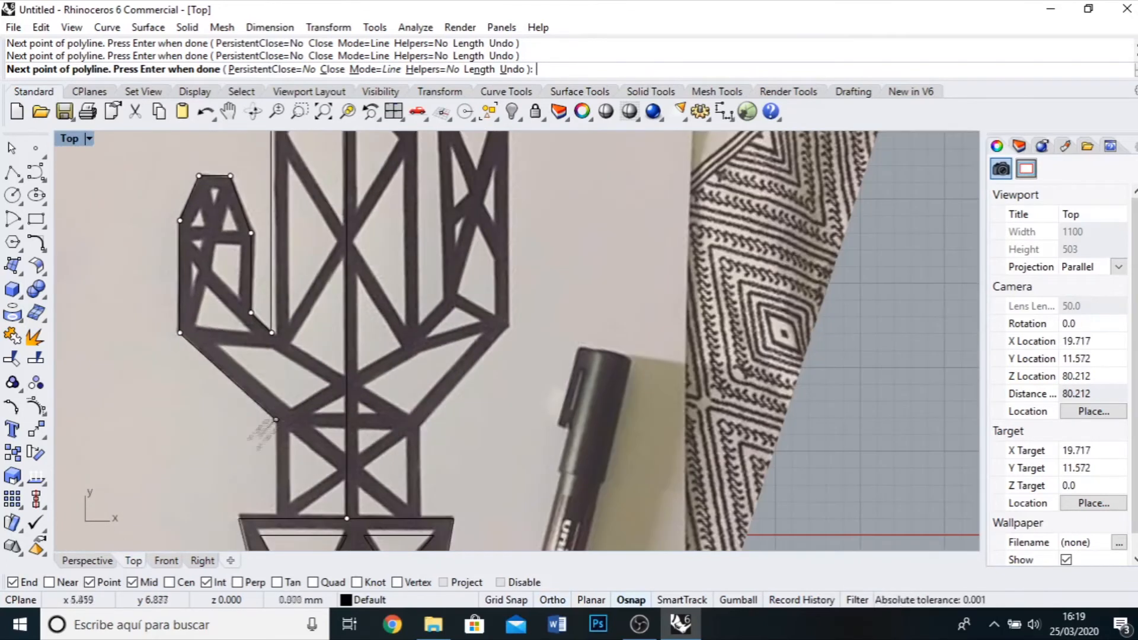
click(276, 517)
key(Return)
Start a second polyline at the trunk's upper-left corner, tracing its top edge, upper-right slant and right side down to the right arm.
scroll(259, 439, down, 3)
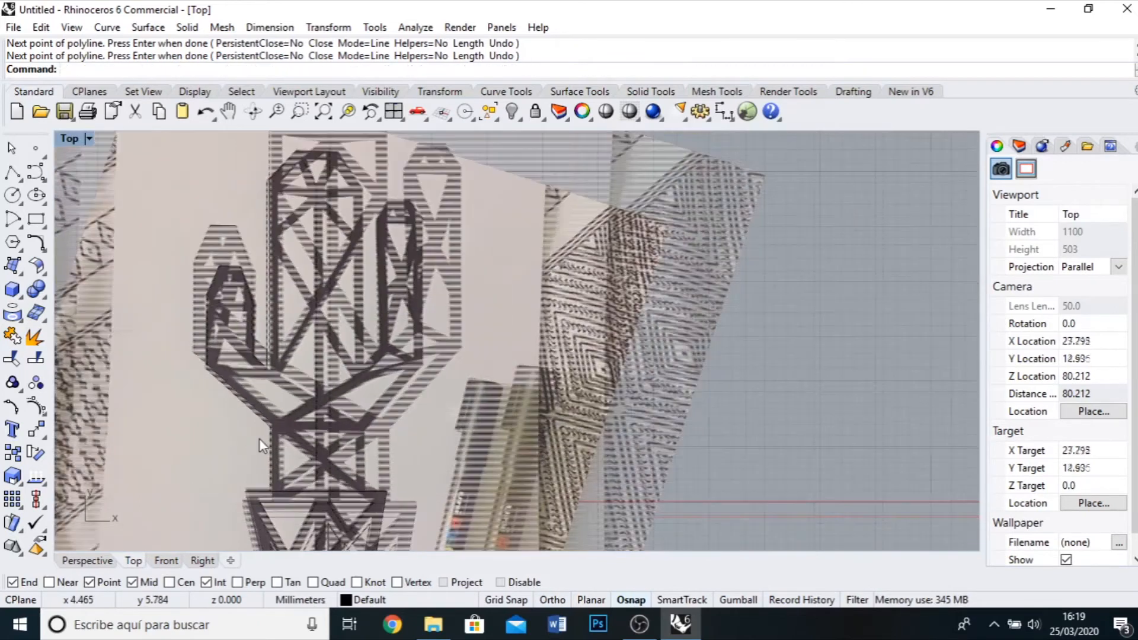
click(11, 171)
scroll(312, 134, up, 8)
click(264, 180)
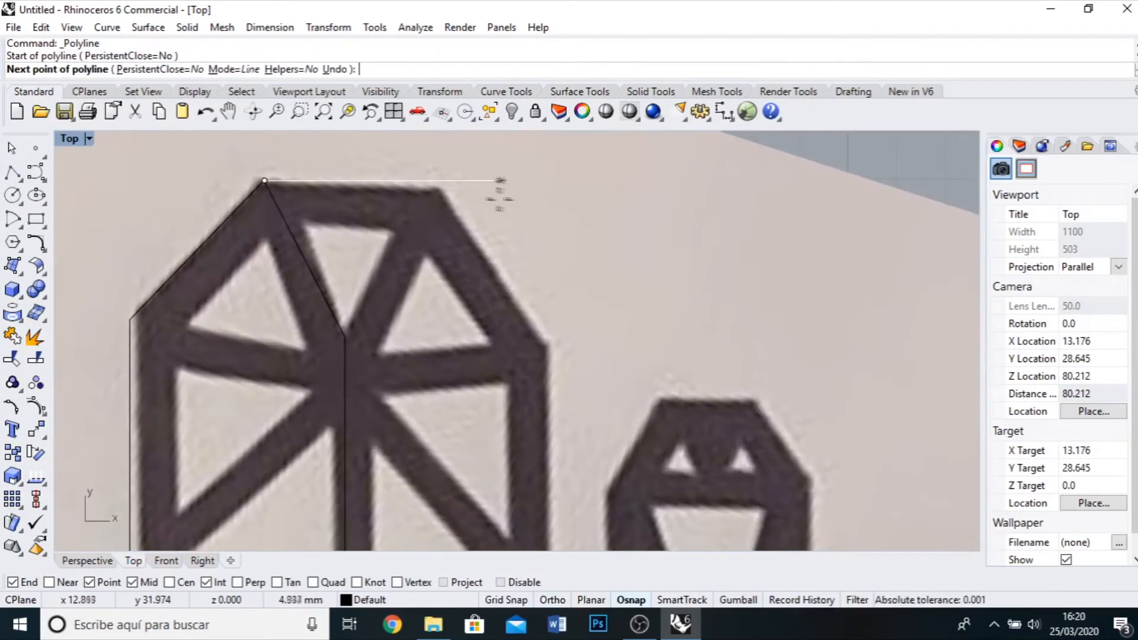
click(439, 182)
click(545, 348)
scroll(545, 348, down, 9)
key(F8)
scroll(573, 459, up, 8)
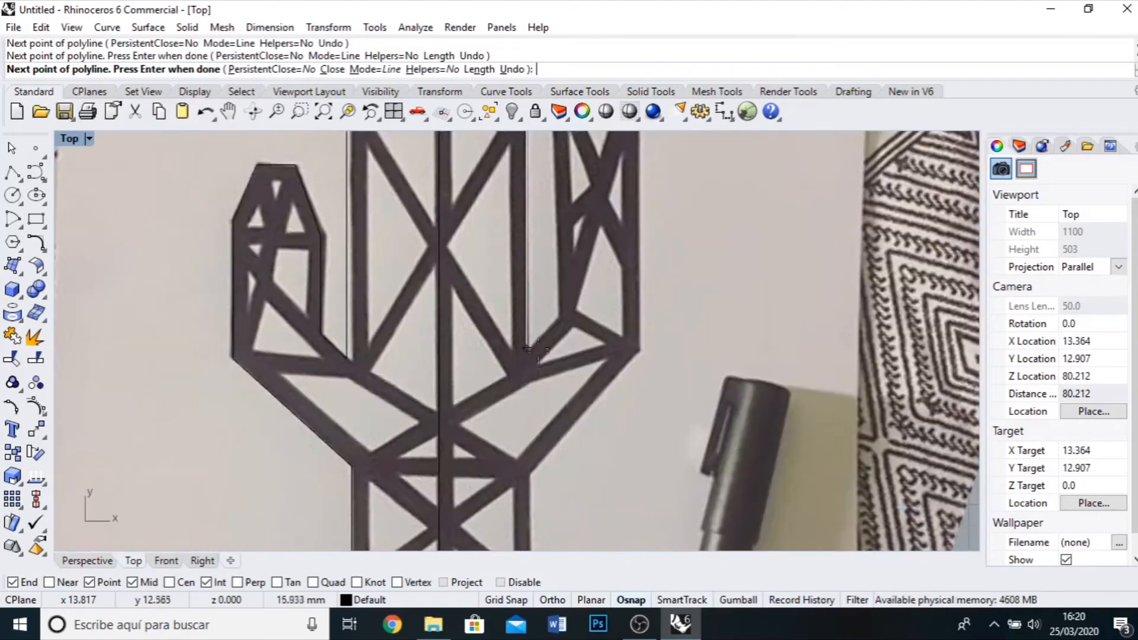
shift+click(526, 350)
Continue the polyline around the right arm, tracing its inner side, angular tip and outer side down to the elbow.
click(559, 314)
scroll(616, 447, down, 6)
scroll(589, 236, up, 8)
click(582, 273)
click(614, 220)
scroll(654, 223, up, 5)
click(658, 220)
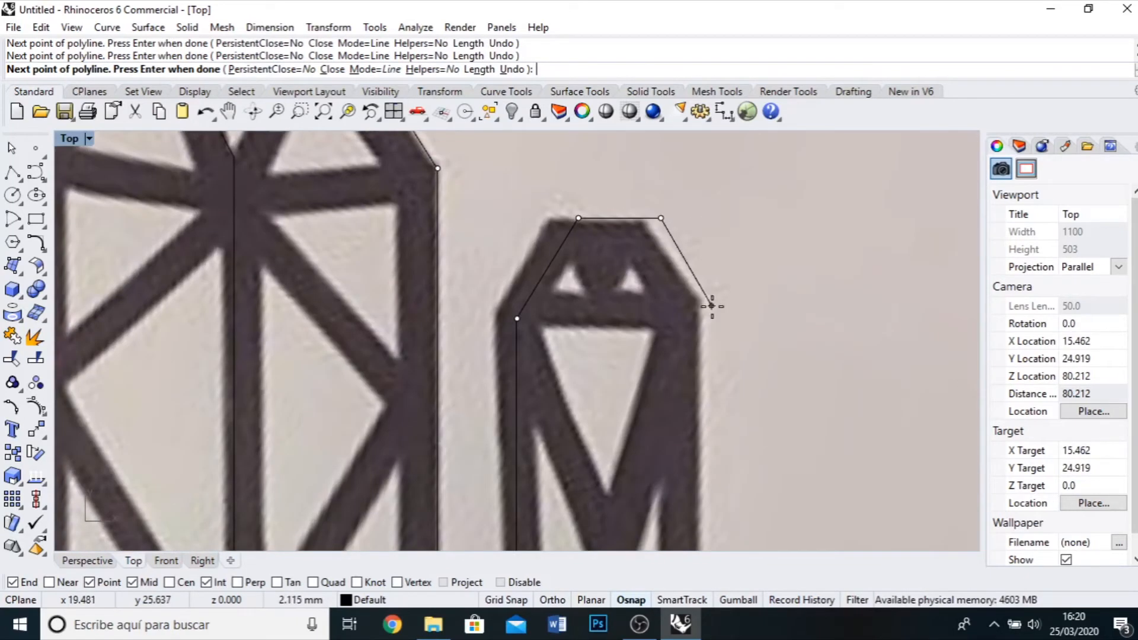
click(712, 306)
scroll(711, 306, down, 6)
scroll(717, 332, up, 7)
click(719, 332)
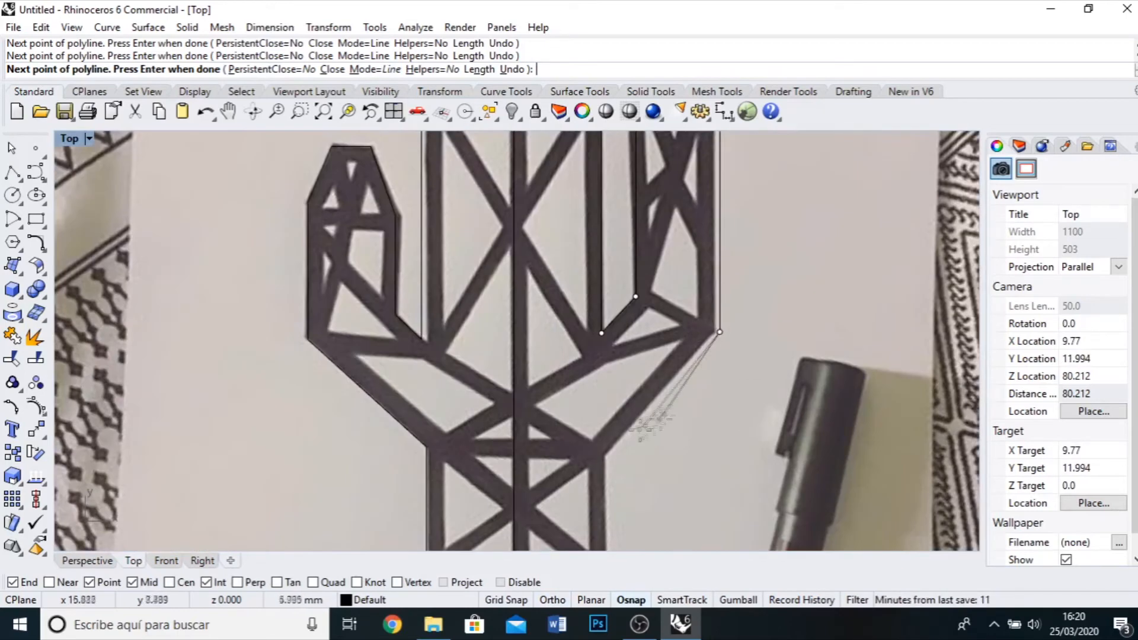
Complete the polyline along the right arm's lower slant and down the neck's right edge to the pot's rim.
click(604, 455)
scroll(604, 455, down, 10)
scroll(615, 498, up, 6)
scroll(594, 409, down, 8)
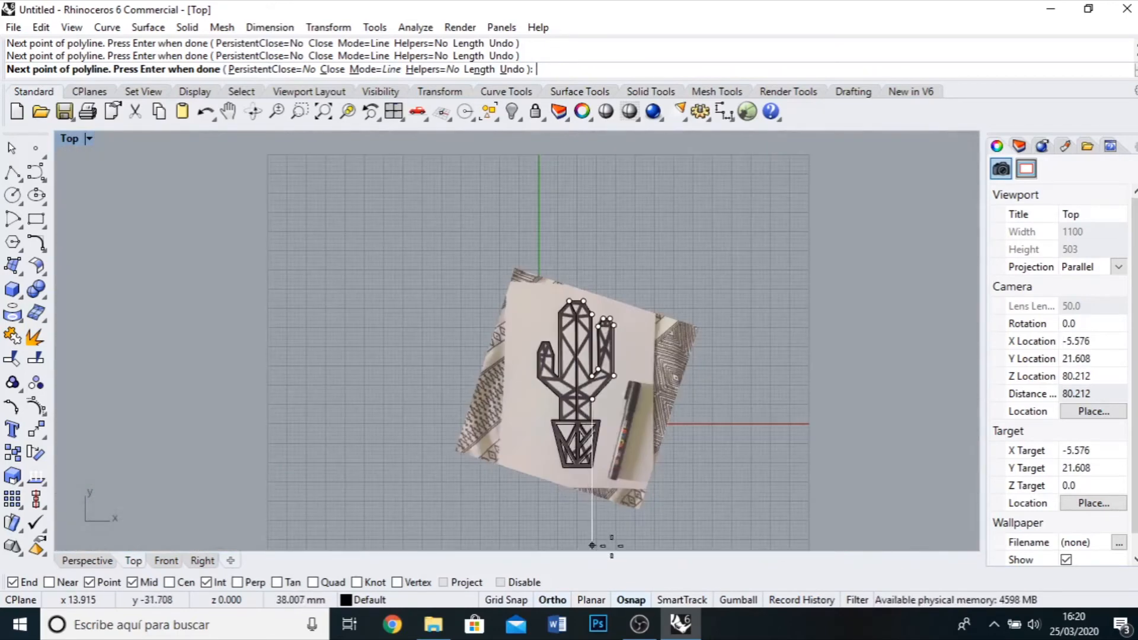
scroll(598, 429, up, 20)
shift+click(553, 350)
scroll(618, 382, down, 4)
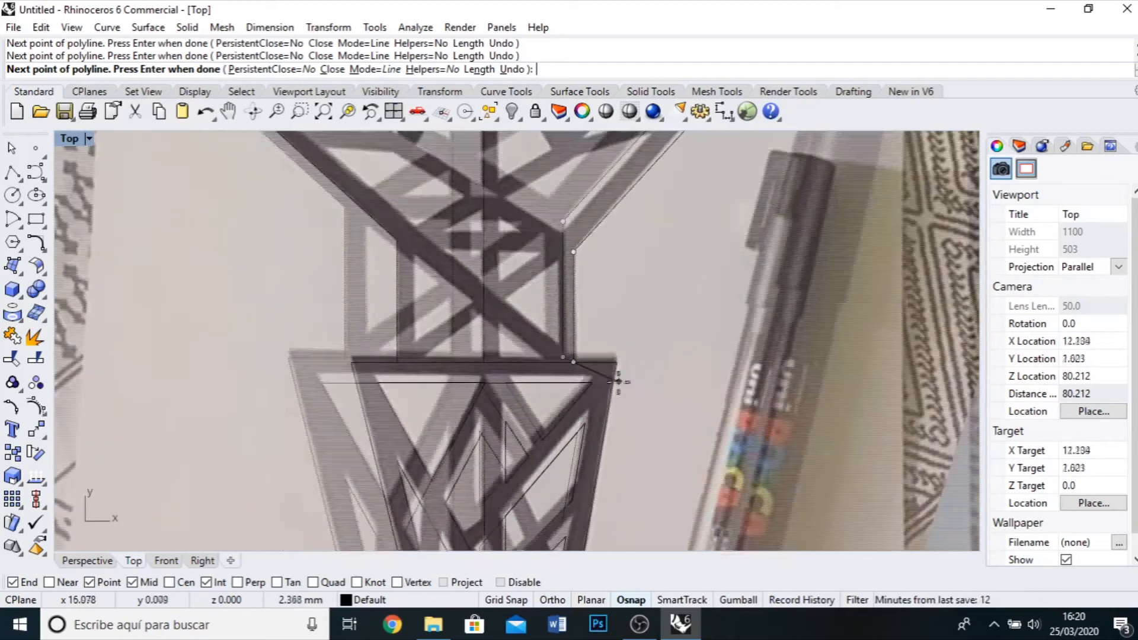
scroll(618, 382, down, 2)
right_click(644, 371)
scroll(617, 408, down, 7)
scroll(643, 262, up, 7)
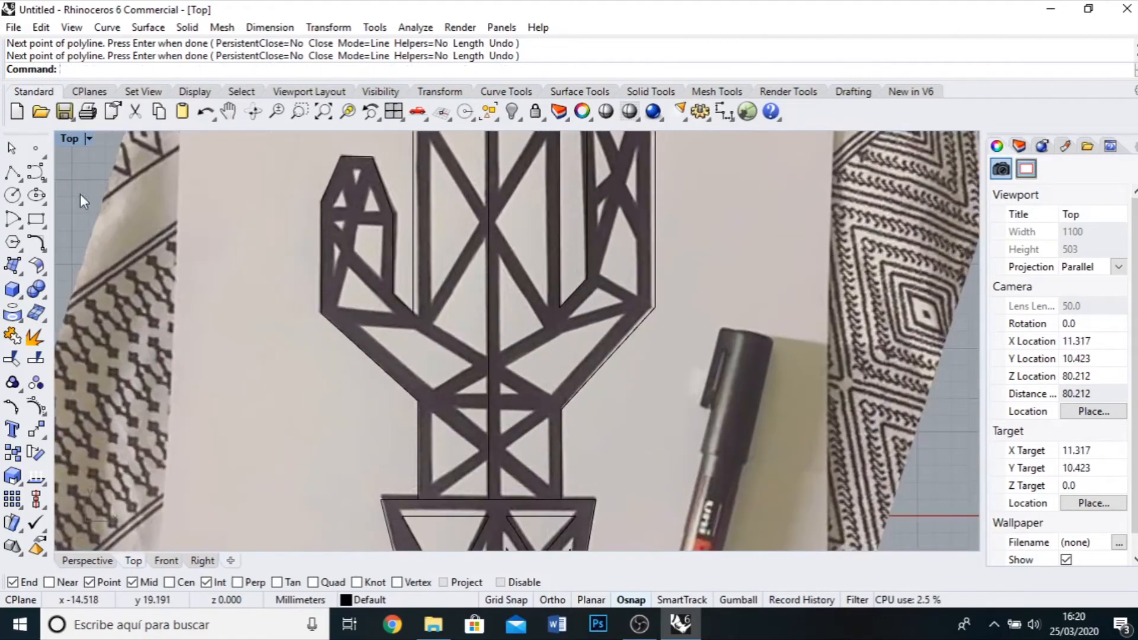
Explode the first cactus polyline, containing the central bar and left outline, into separate segments.
click(488, 358)
click(533, 402)
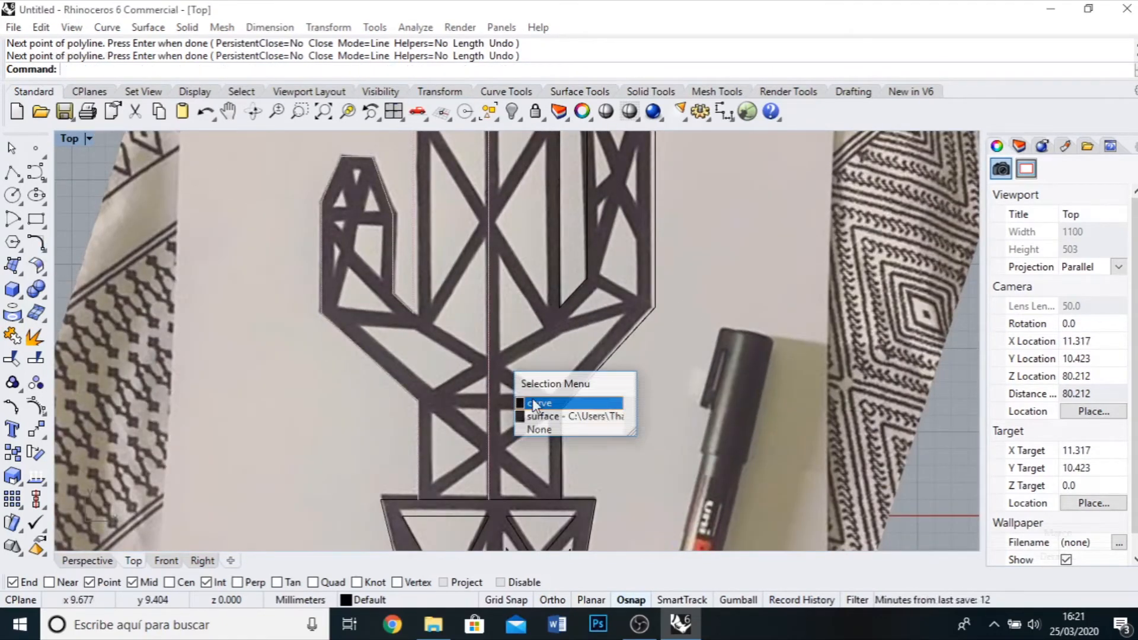
click(232, 379)
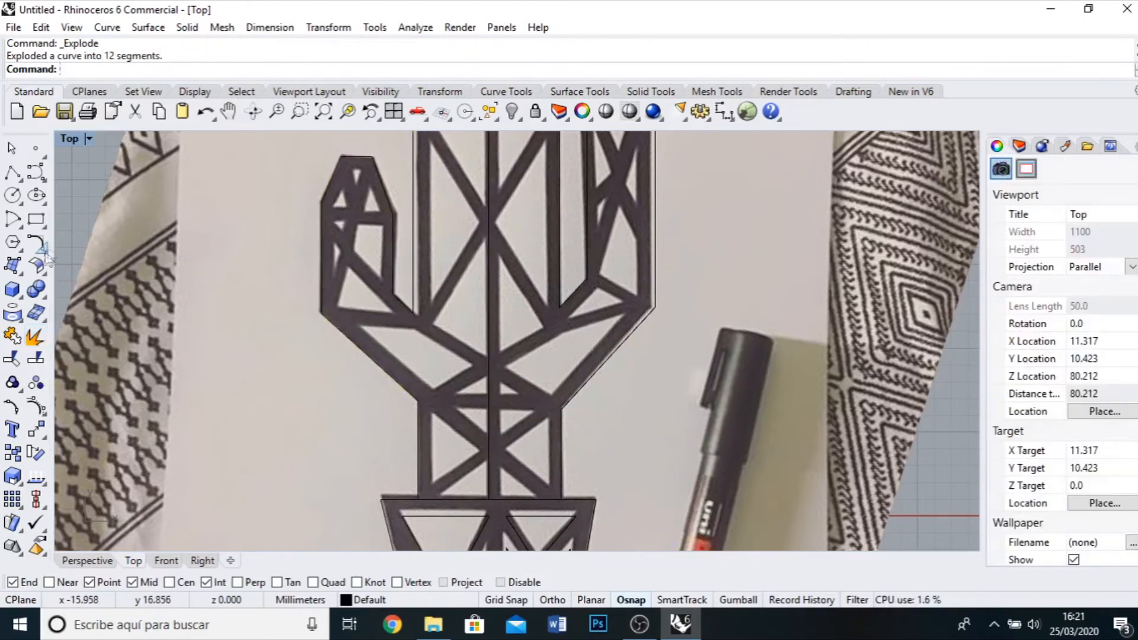
Offset the neck's left vertical edge 1 mm inward.
click(42, 249)
click(66, 279)
scroll(421, 465, up, 4)
click(417, 467)
click(441, 444)
Try to offset the left arm's lower slanted edge 1 mm inward, and undo that offset.
key(Return)
click(386, 340)
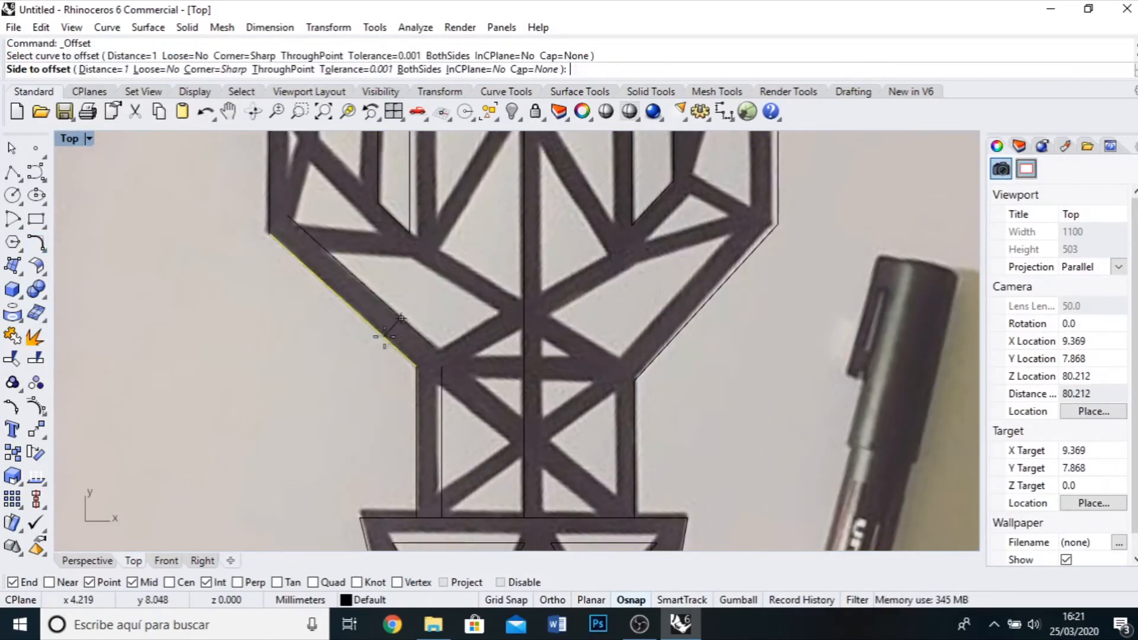
scroll(468, 398, down, 3)
scroll(325, 275, up, 5)
click(325, 275)
scroll(325, 275, down, 4)
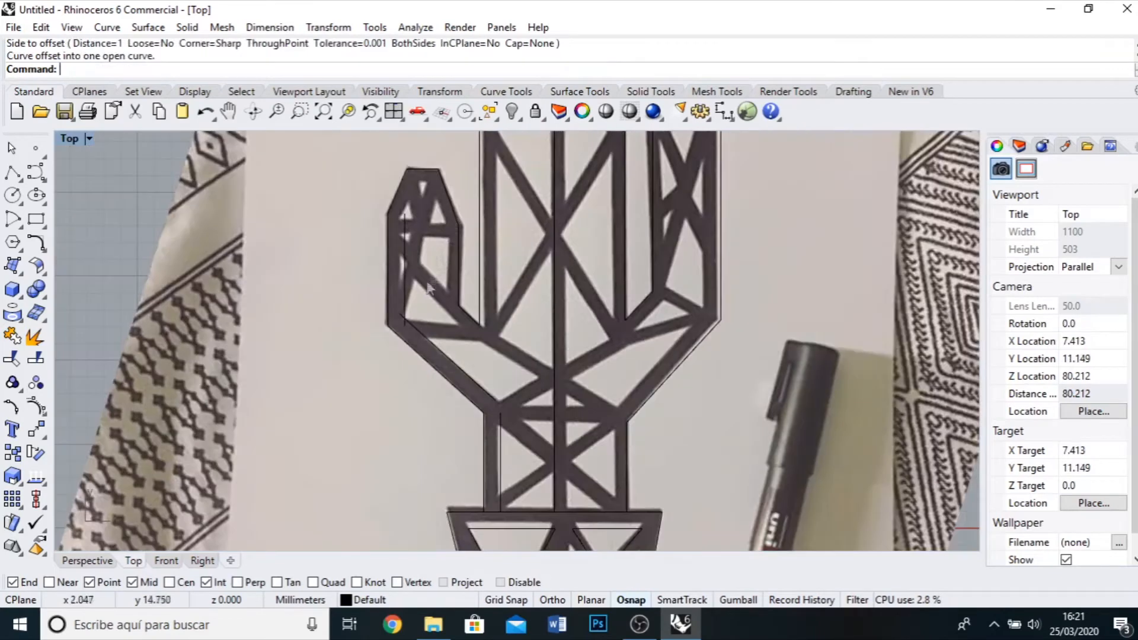
scroll(397, 230, up, 3)
scroll(475, 456, down, 3)
click(204, 112)
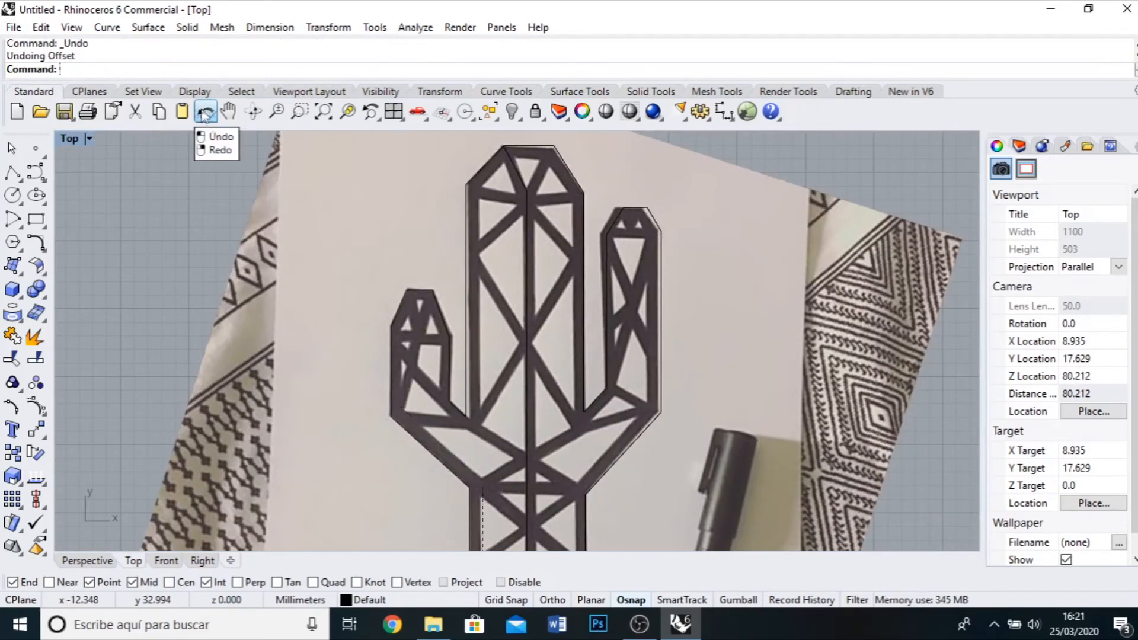
Hide the reference picture so that only the traced curves are shown.
right_drag(466, 518, 330, 432)
click(330, 433)
shift+click(290, 358)
click(568, 229)
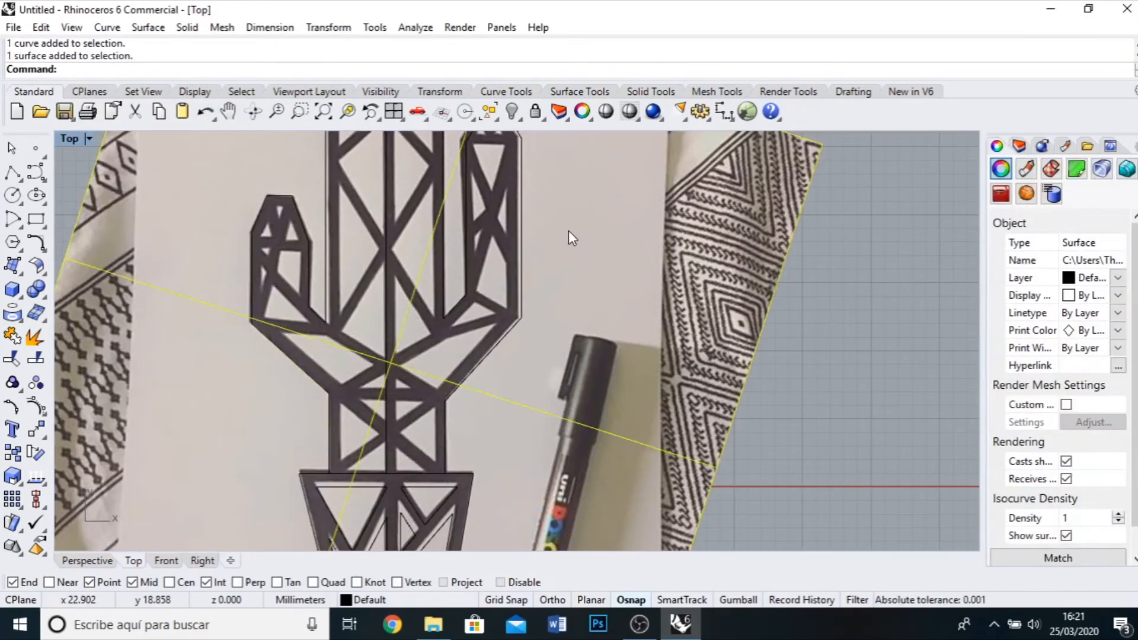
click(511, 111)
Join all segments of the cactus's outer outline, excluding the central bar and its slanted tip, into one open curve.
click(320, 396)
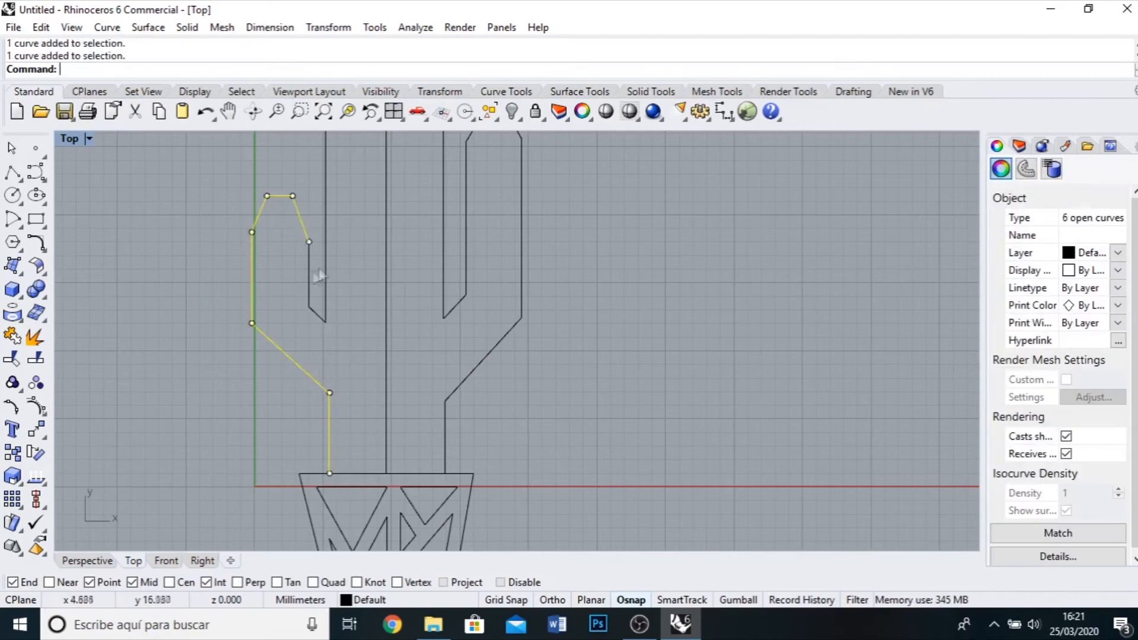
shift+click(324, 317)
scroll(356, 249, down, 3)
scroll(391, 178, up, 2)
shift+click(392, 174)
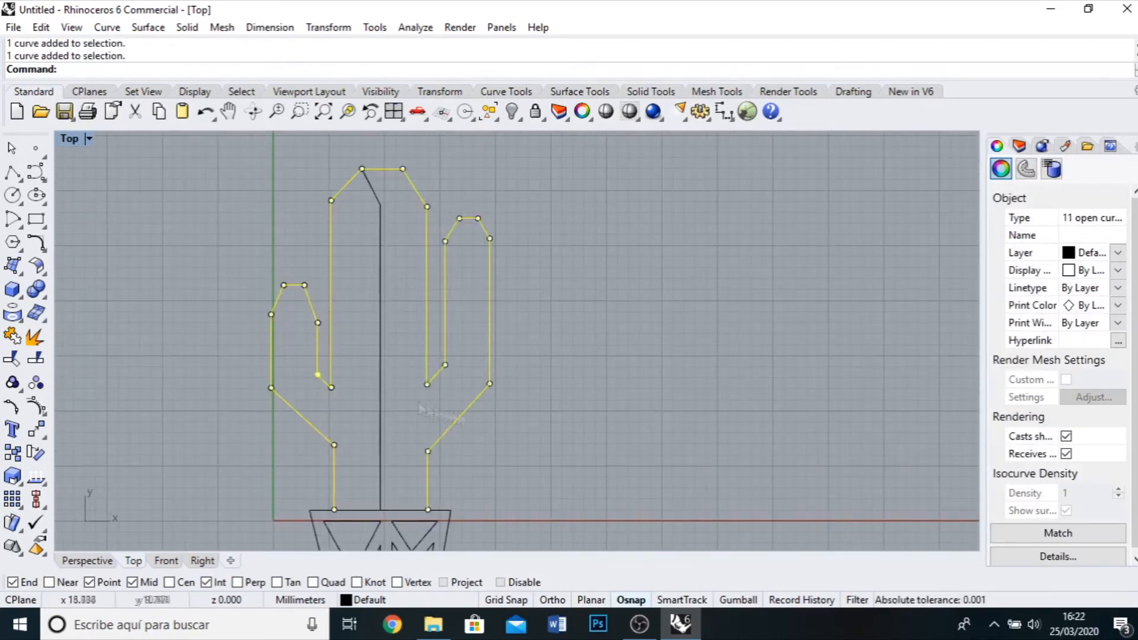
click(12, 336)
Offset the joined cactus outline 1 mm inward with sharp corners.
click(36, 243)
click(107, 246)
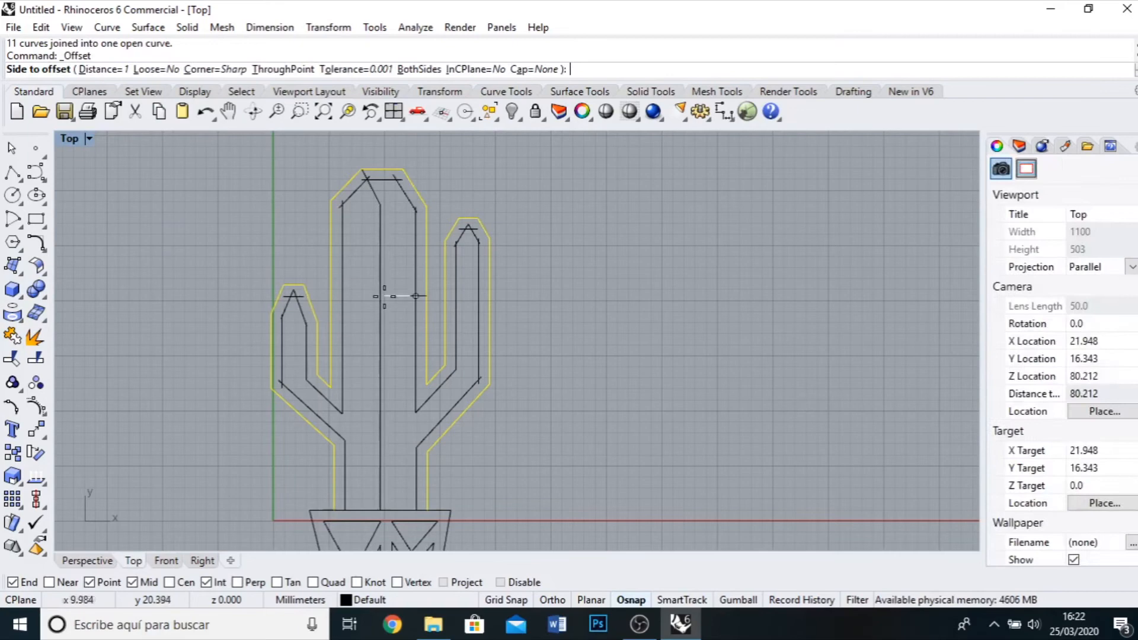
click(381, 296)
click(590, 447)
scroll(381, 157, up, 2)
scroll(533, 201, down, 4)
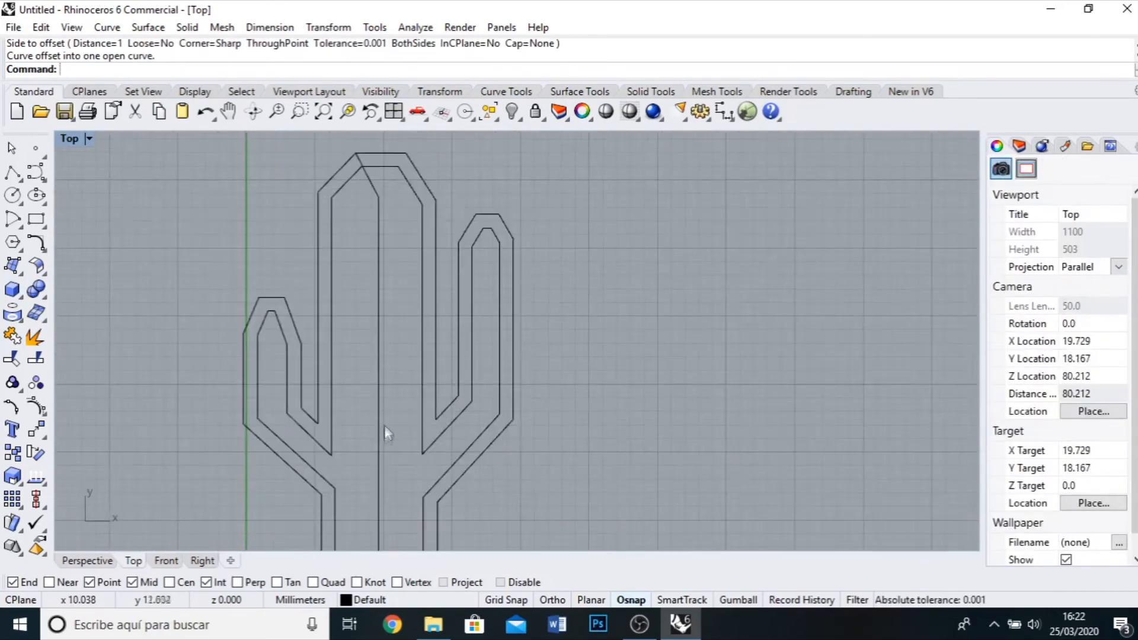
Show the hidden reference picture again behind the curves.
right_click(513, 111)
scroll(379, 296, up, 4)
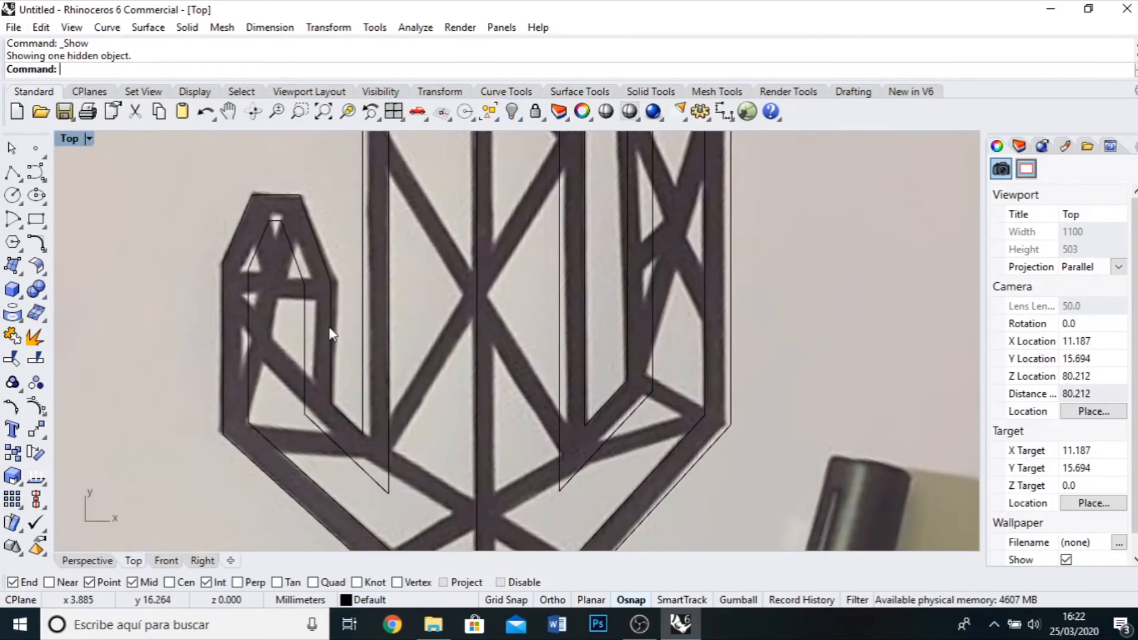
scroll(301, 319, down, 2)
scroll(386, 163, up, 3)
Offset the slanted segment at the trunk's tip 1 mm to its left and the vertical central bar 1 mm to its right.
click(379, 232)
click(422, 264)
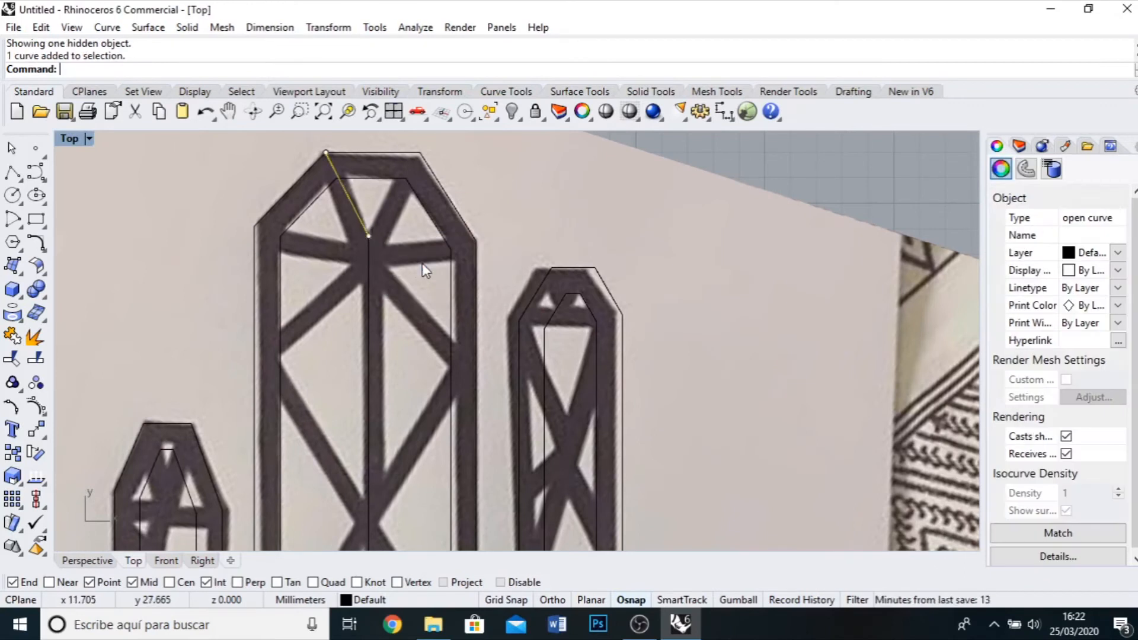
click(36, 243)
click(269, 255)
click(368, 276)
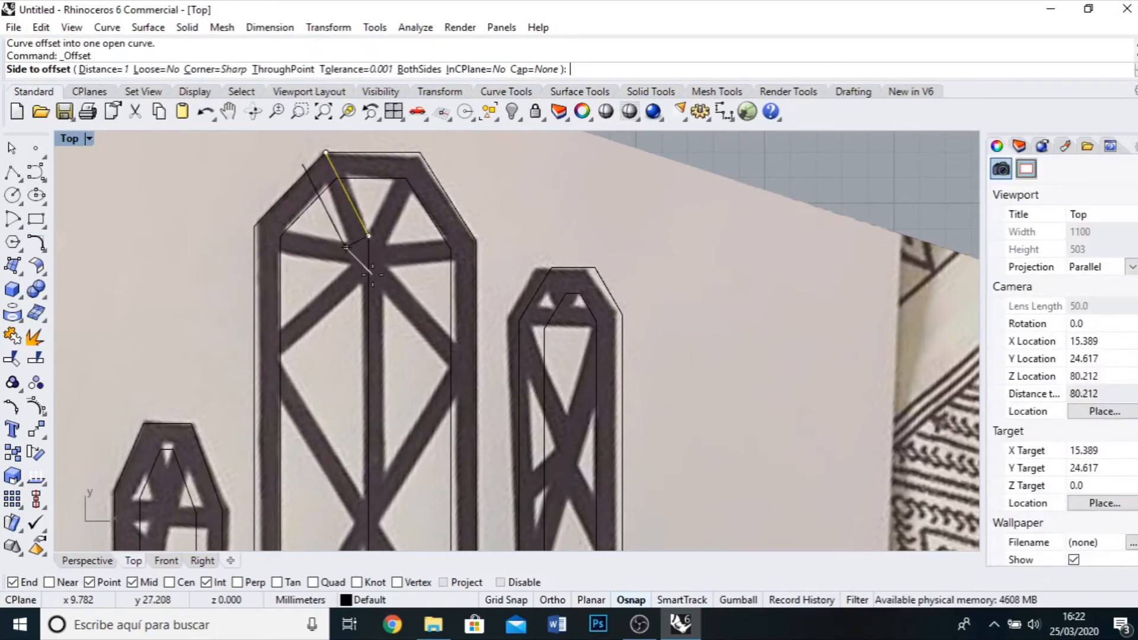
click(394, 276)
scroll(391, 266, down, 2)
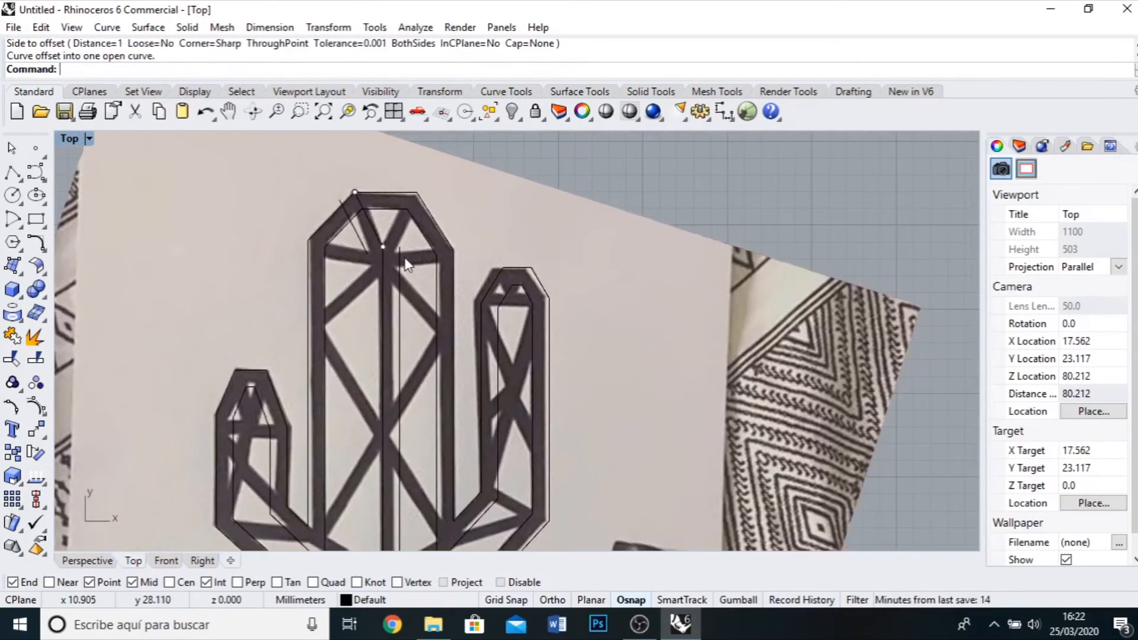
Draw a polyline from the central bar's upper end to the top-right corner of the trunk's inner outline.
click(13, 173)
click(368, 312)
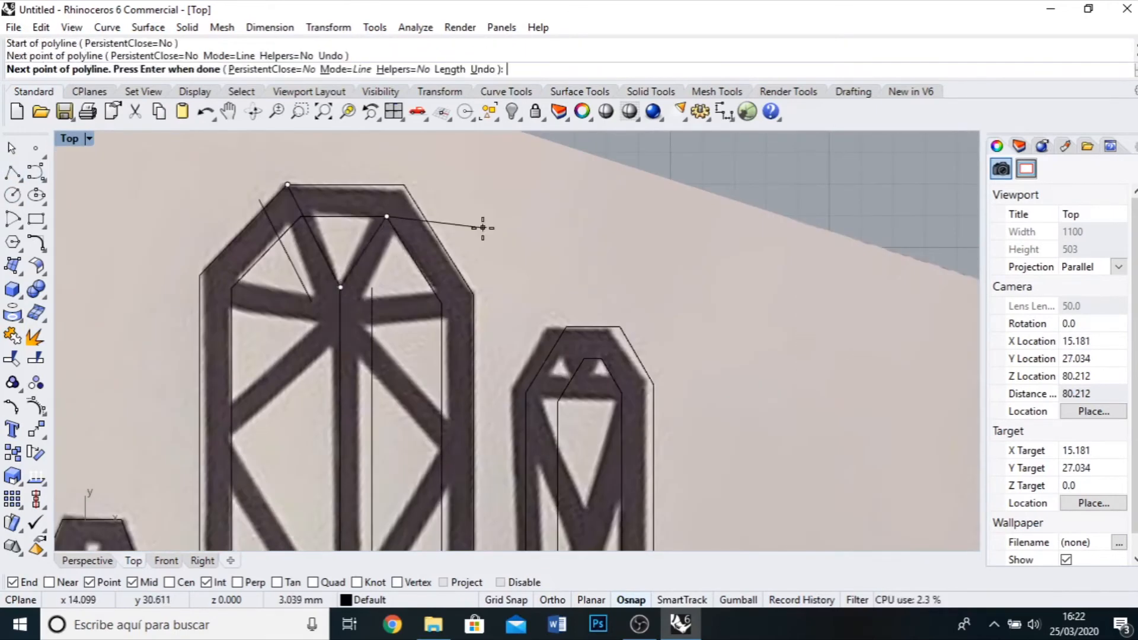
click(480, 223)
scroll(461, 466, up, 3)
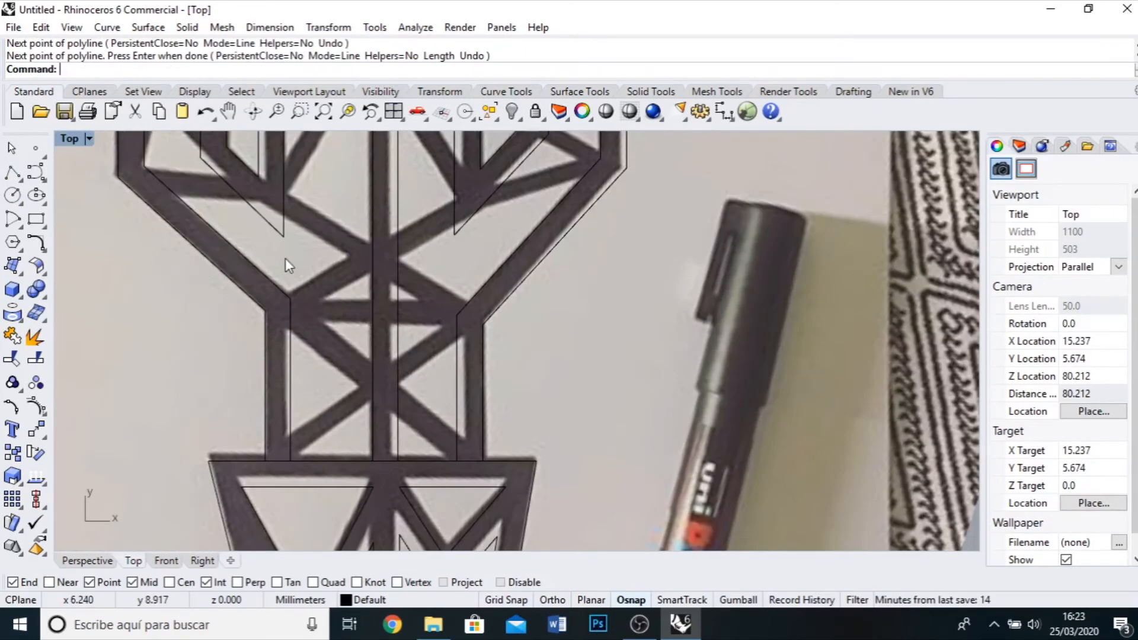
scroll(365, 369, down, 4)
scroll(364, 206, up, 4)
Extend the offset slanted line at the trunk's tip down to the central bar.
click(36, 242)
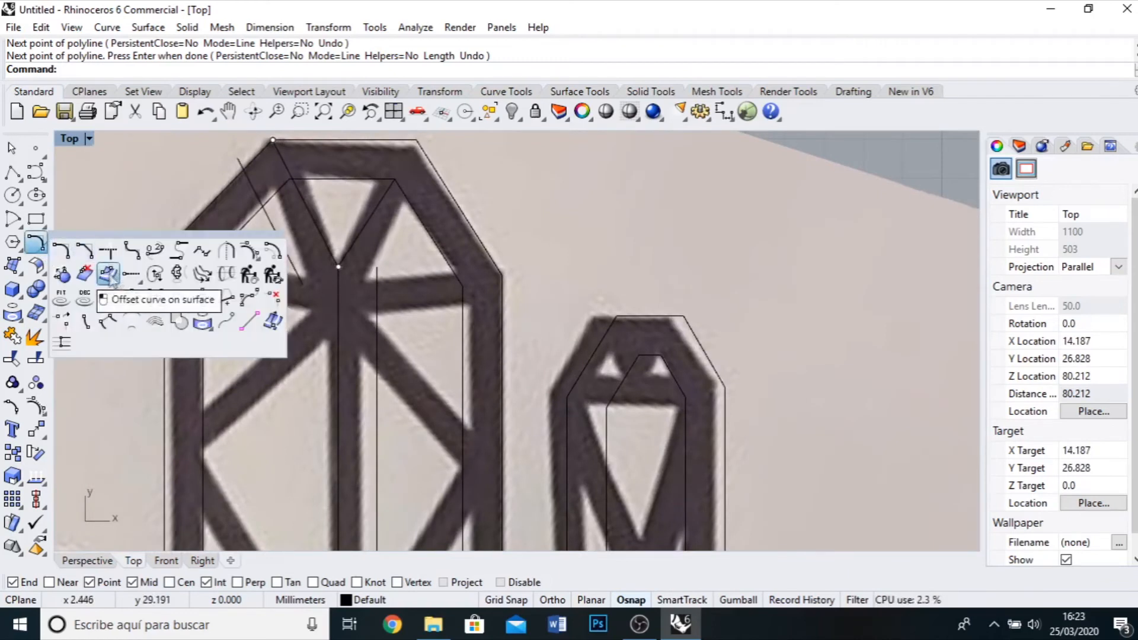
click(131, 274)
click(298, 277)
click(337, 352)
Offset the new right-hand slanted line at the trunk's tip 1 mm toward its lower right.
click(36, 243)
click(250, 250)
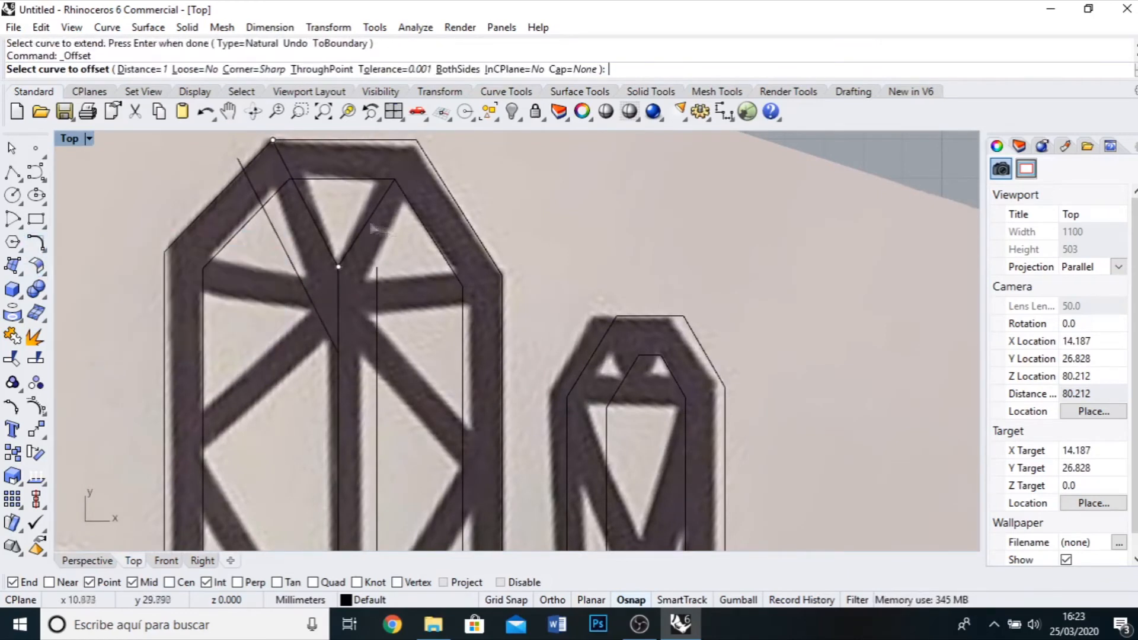
click(372, 228)
click(406, 254)
scroll(398, 443, down, 4)
scroll(398, 443, up, 4)
Explode the cactus's inner offset outline into separate segments.
click(37, 243)
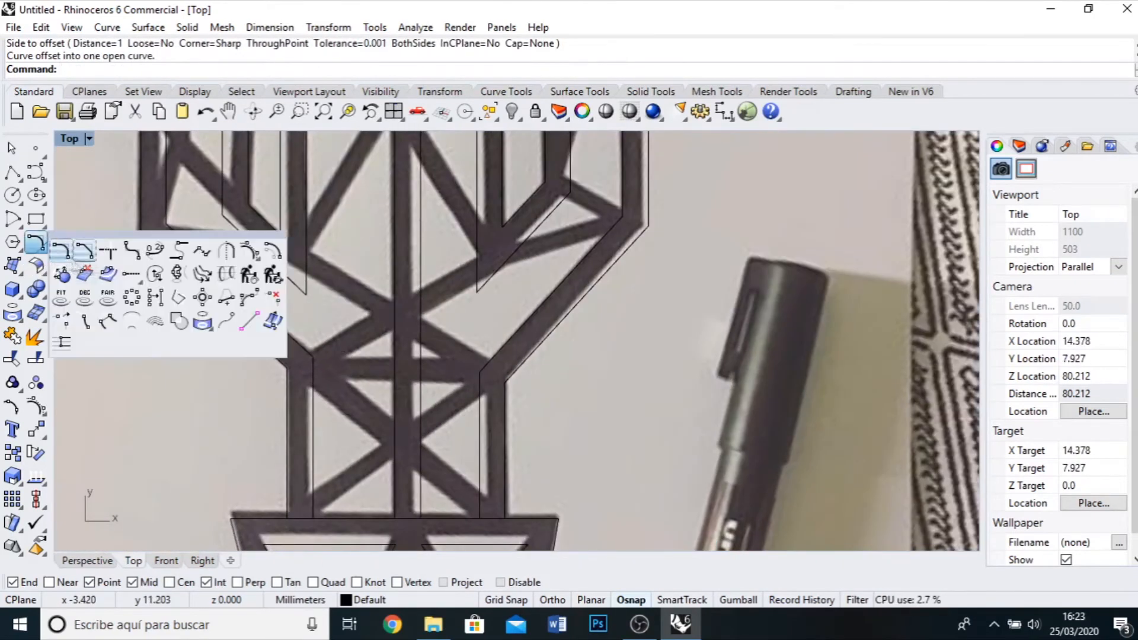
click(131, 274)
click(423, 385)
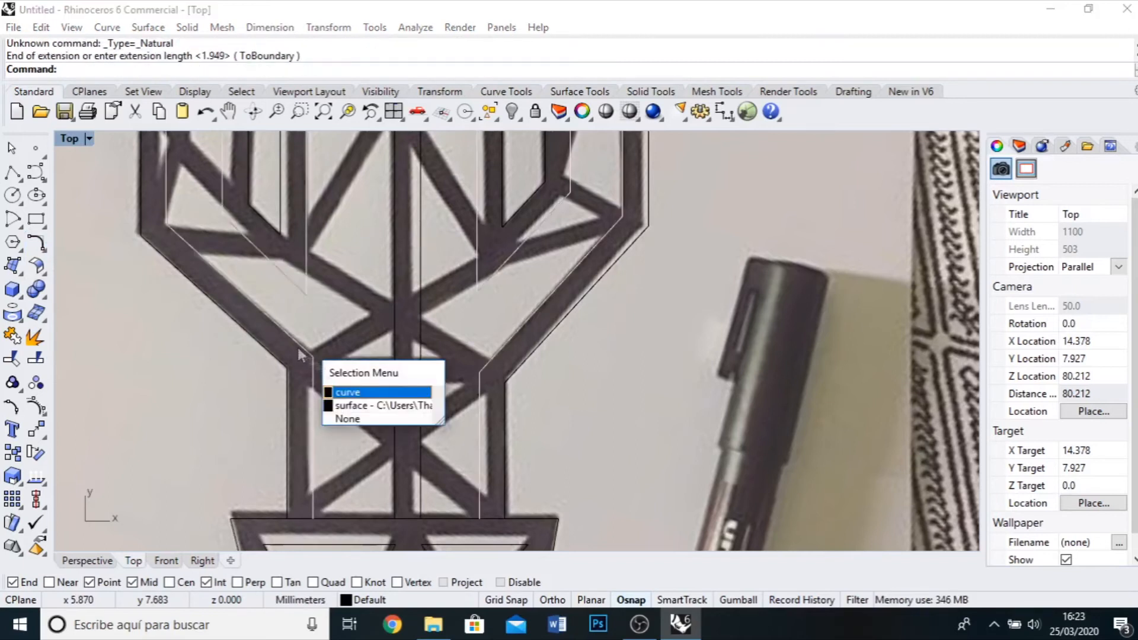
click(349, 389)
scroll(306, 360, down, 3)
scroll(306, 360, up, 3)
key(Escape)
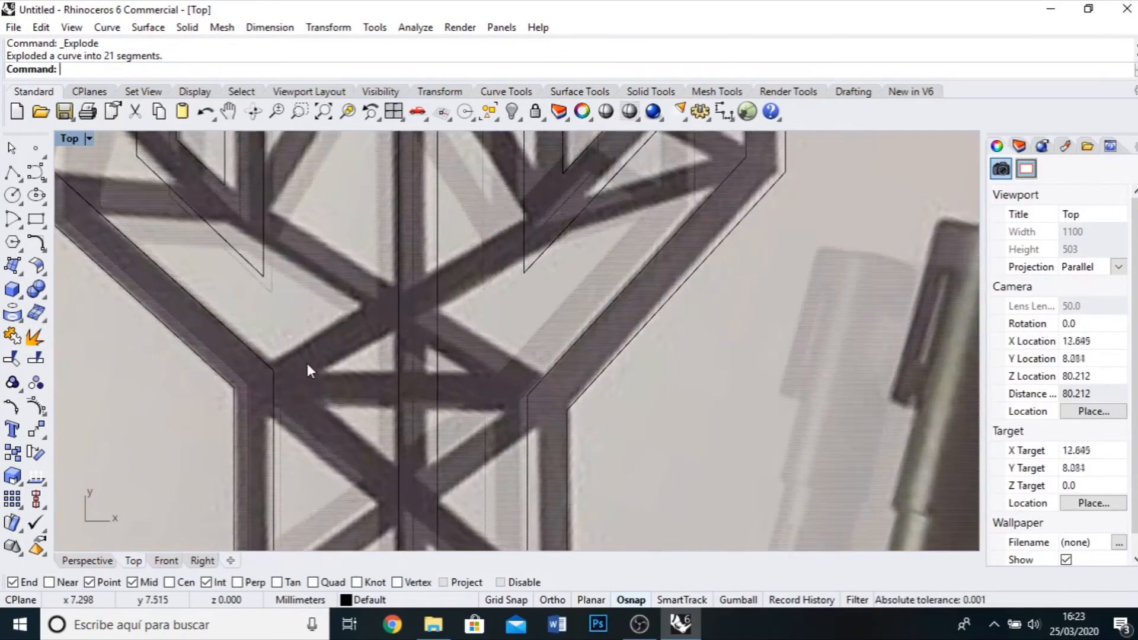
Extend the left arm's inner lower slant across the neck to the neck's right inner edge.
click(37, 242)
click(131, 274)
right_drag(391, 391, 324, 388)
click(326, 387)
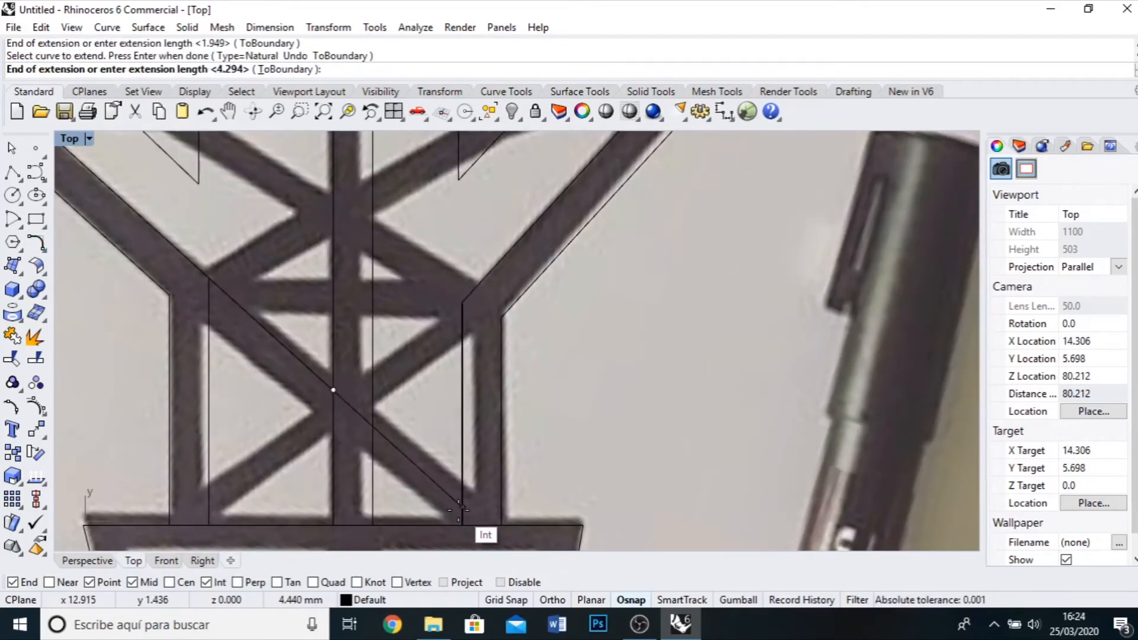
click(462, 509)
Offset the extended neck diagonal 1 mm toward its lower left.
click(46, 251)
click(127, 242)
click(278, 346)
click(398, 455)
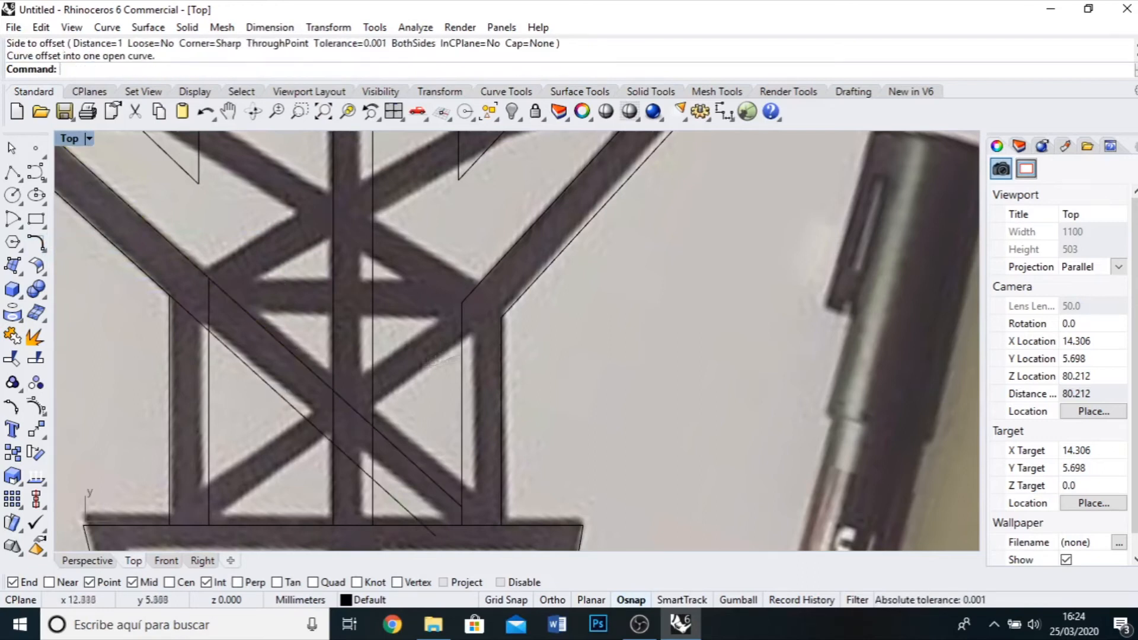
Draw the neck's opposite diagonal from the right outer corner to the left inner edge at the rim, and offset it 1 mm up-left.
click(43, 248)
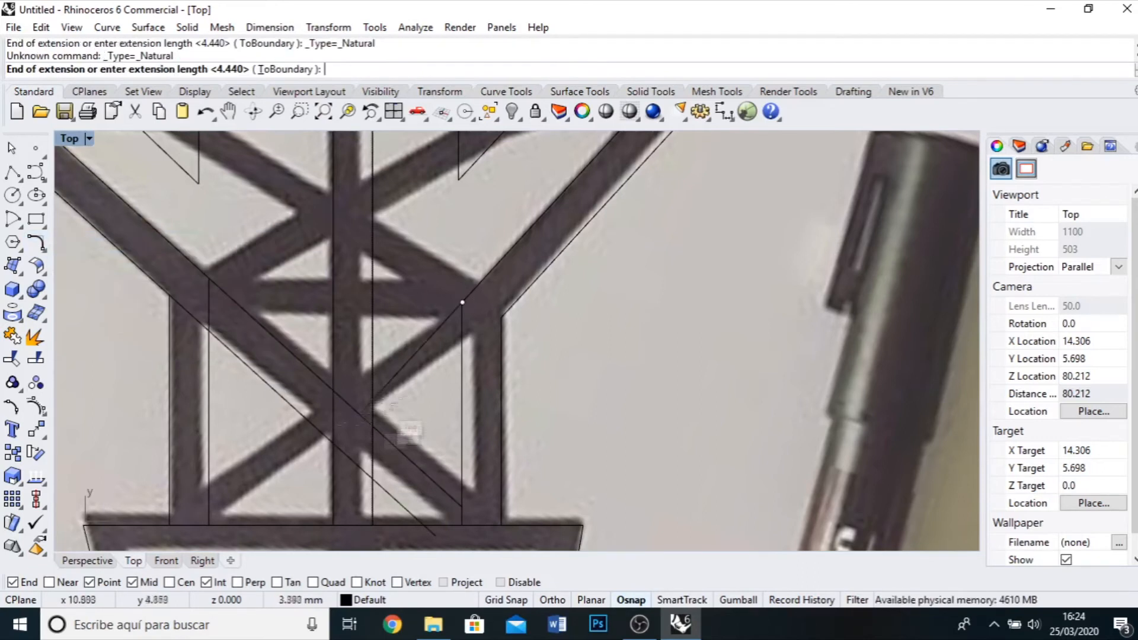
click(46, 252)
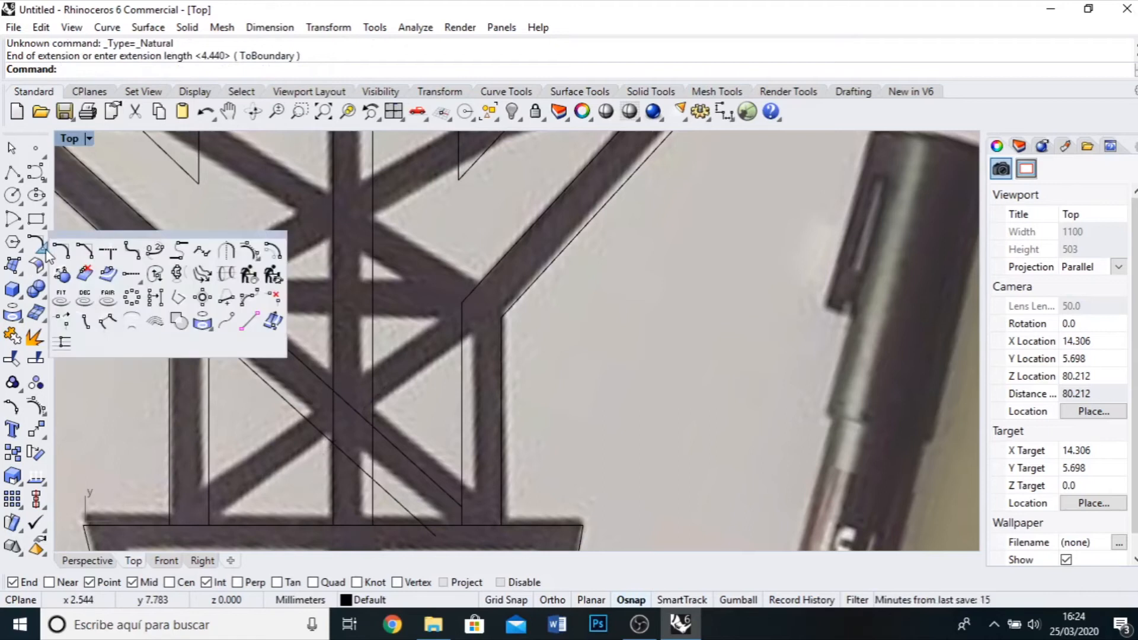
click(12, 173)
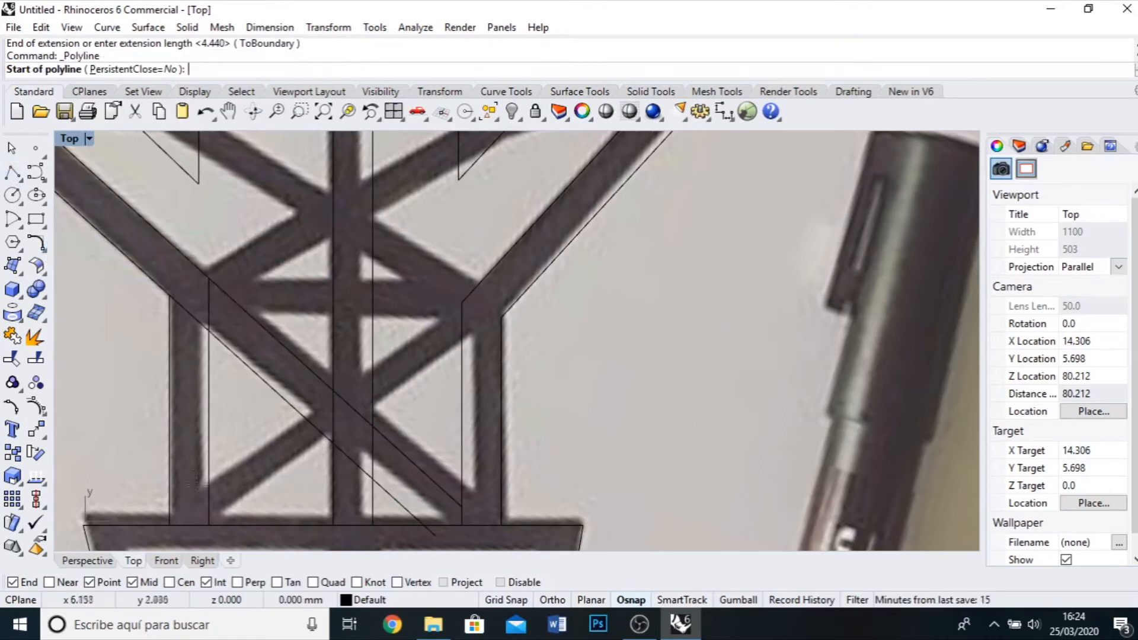
right_click(311, 360)
click(46, 252)
click(128, 243)
click(356, 420)
click(406, 450)
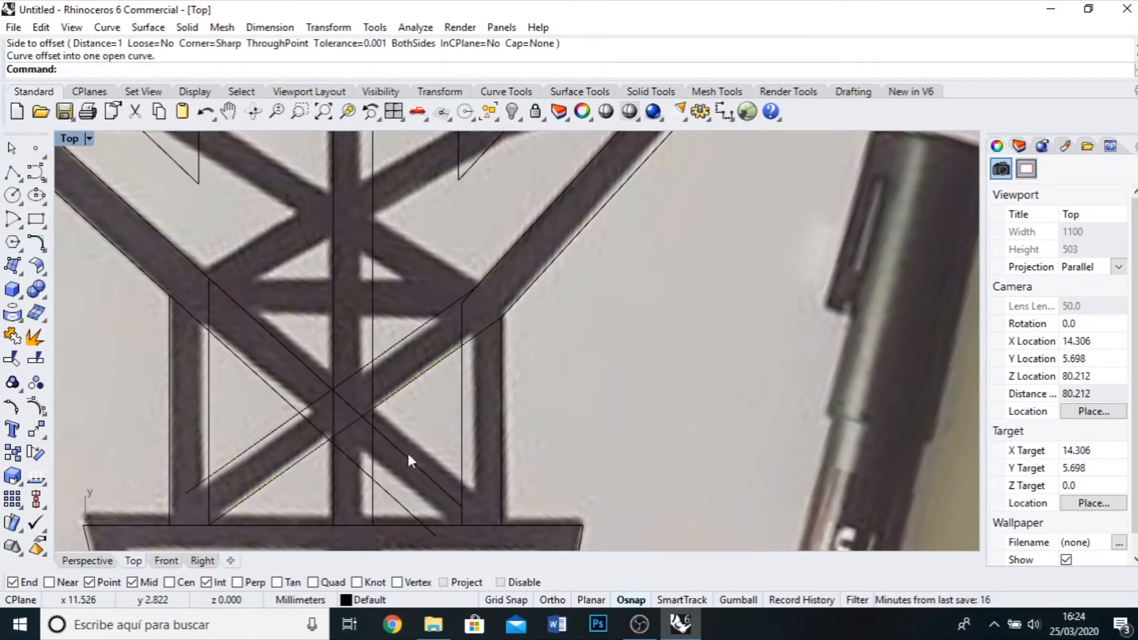
Hide the reference picture and, with all curves as cutting objects, trim the line ends around the pot's rim under the neck.
scroll(408, 453, down, 12)
click(556, 310)
click(512, 111)
scroll(555, 295, down, 4)
drag(593, 453, 293, 164)
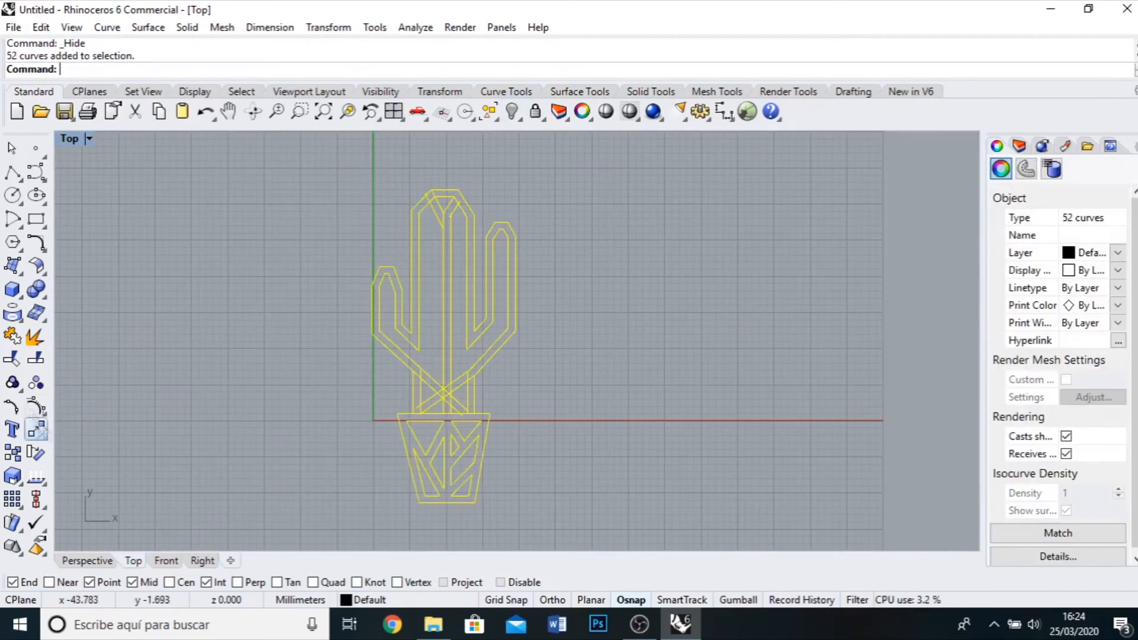
click(12, 358)
scroll(451, 415, up, 6)
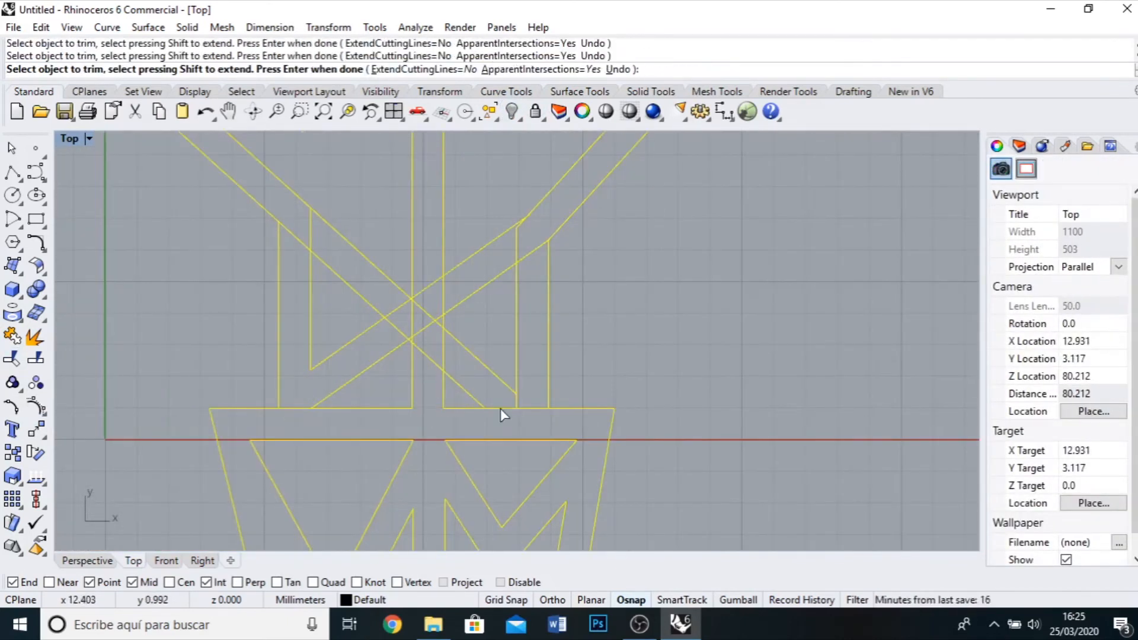
scroll(399, 342, up, 5)
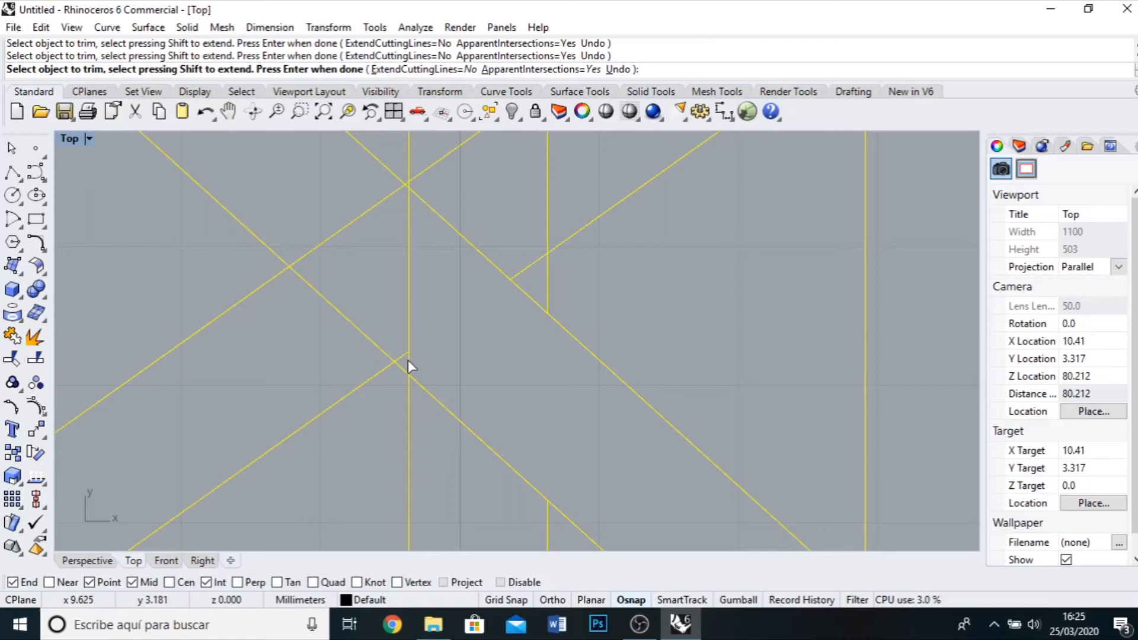
Trim the overlapping diagonals and central bar lines in the neck's crossing, leaving open gaps between the triangular cells.
click(331, 238)
scroll(334, 243, down, 4)
scroll(533, 409, up, 4)
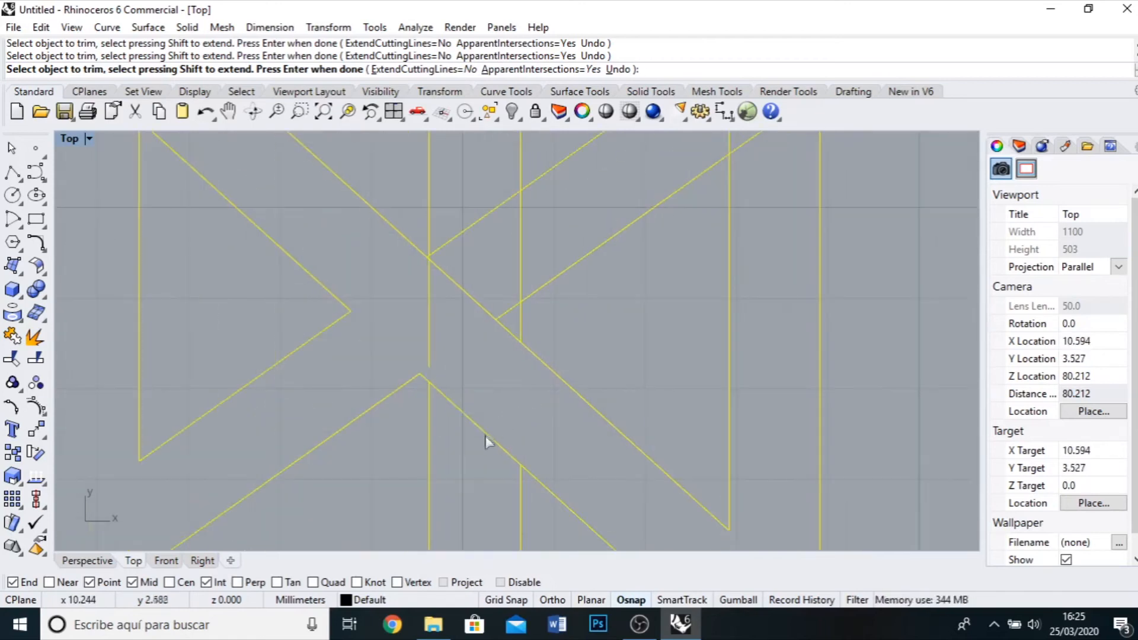
scroll(525, 338, down, 3)
scroll(498, 358, up, 6)
scroll(509, 385, down, 5)
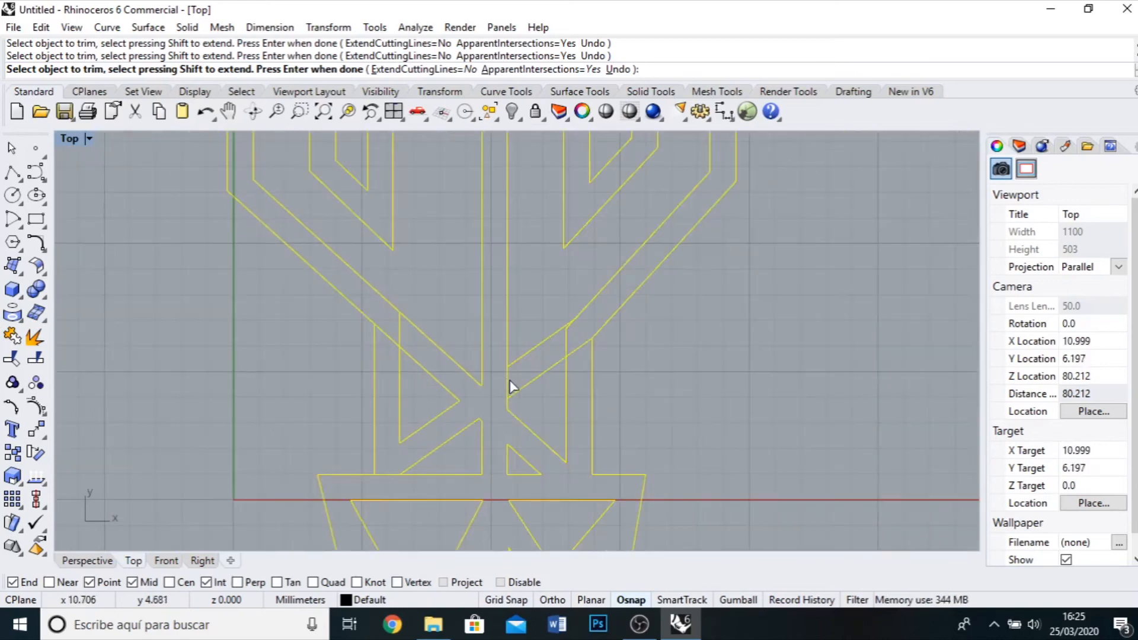
scroll(561, 297, up, 5)
scroll(457, 398, down, 6)
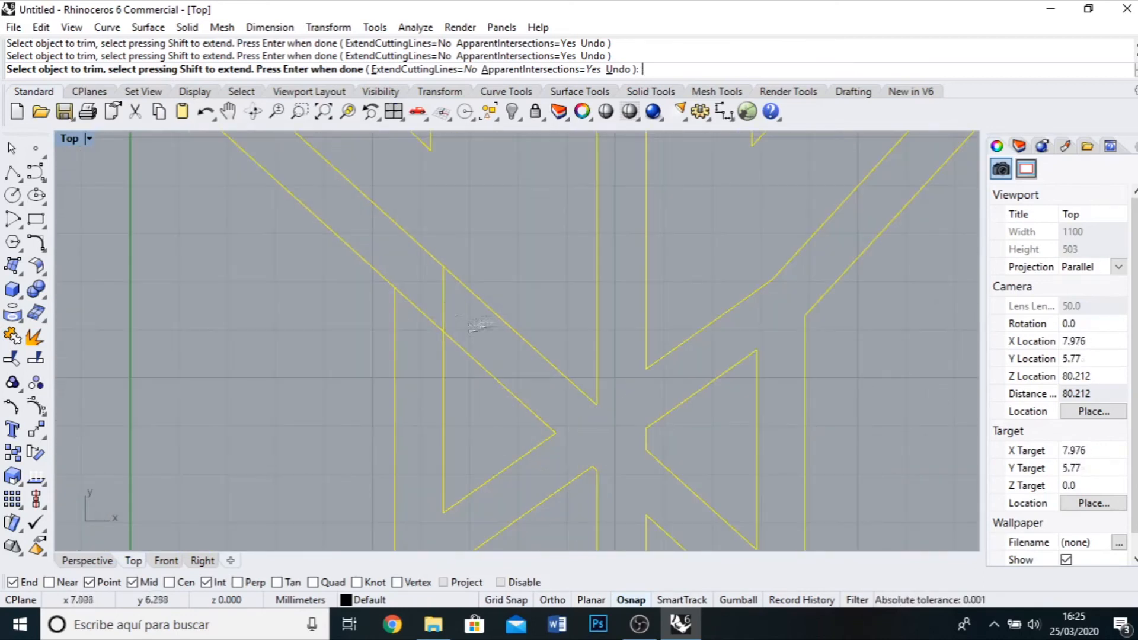
Trim the remaining overlaps at the neck's left side and the trunk's tip, and finish trimming.
scroll(457, 398, down, 3)
scroll(525, 421, up, 8)
scroll(342, 237, up, 4)
scroll(371, 251, down, 4)
scroll(531, 409, up, 4)
scroll(560, 311, down, 3)
scroll(563, 297, down, 6)
key(Escape)
scroll(535, 384, up, 2)
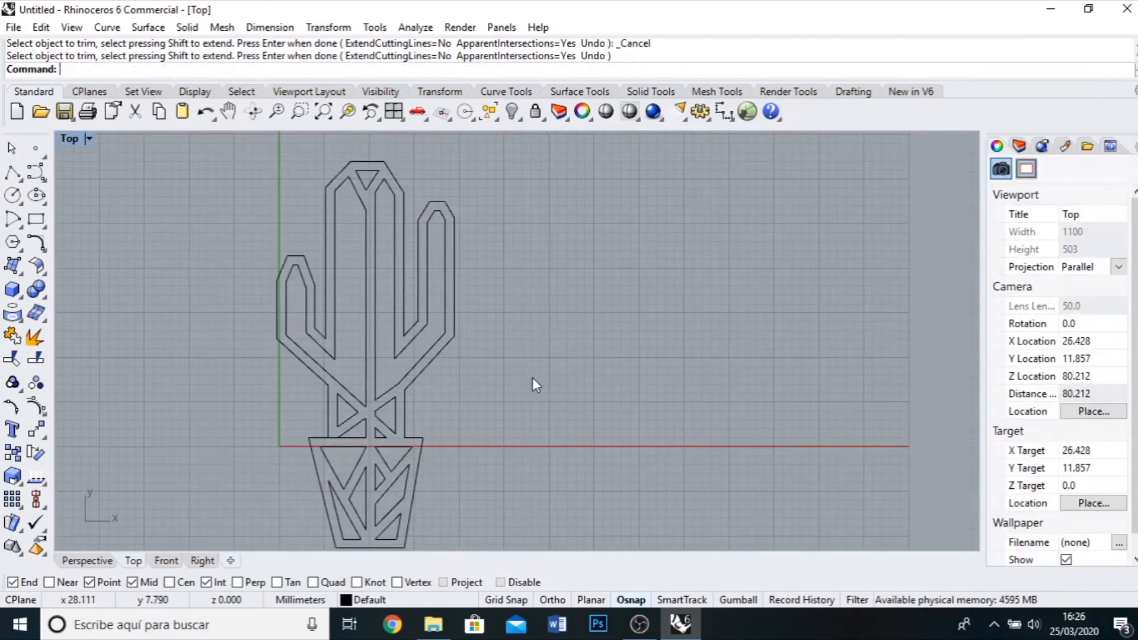
Show the reference picture and draw a horizontal polyline from the neck's right outer corner to the left arm's inner slant.
key(ctrl+alt+h)
scroll(440, 378, up, 6)
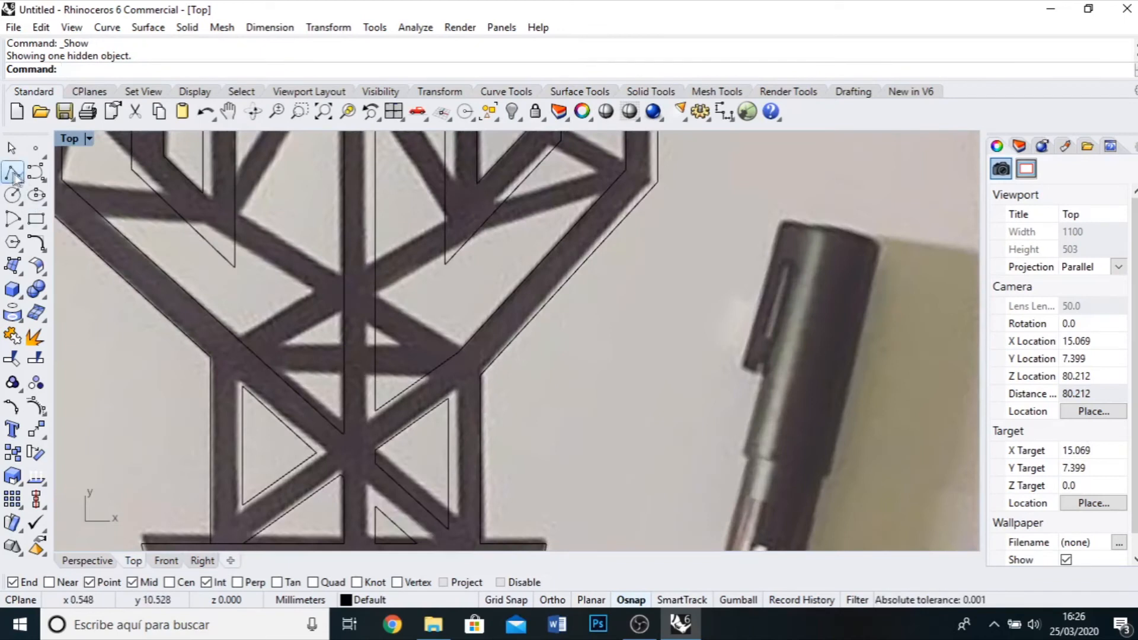
click(13, 173)
scroll(331, 390, up, 4)
click(694, 393)
key(Escape)
key(Return)
click(694, 393)
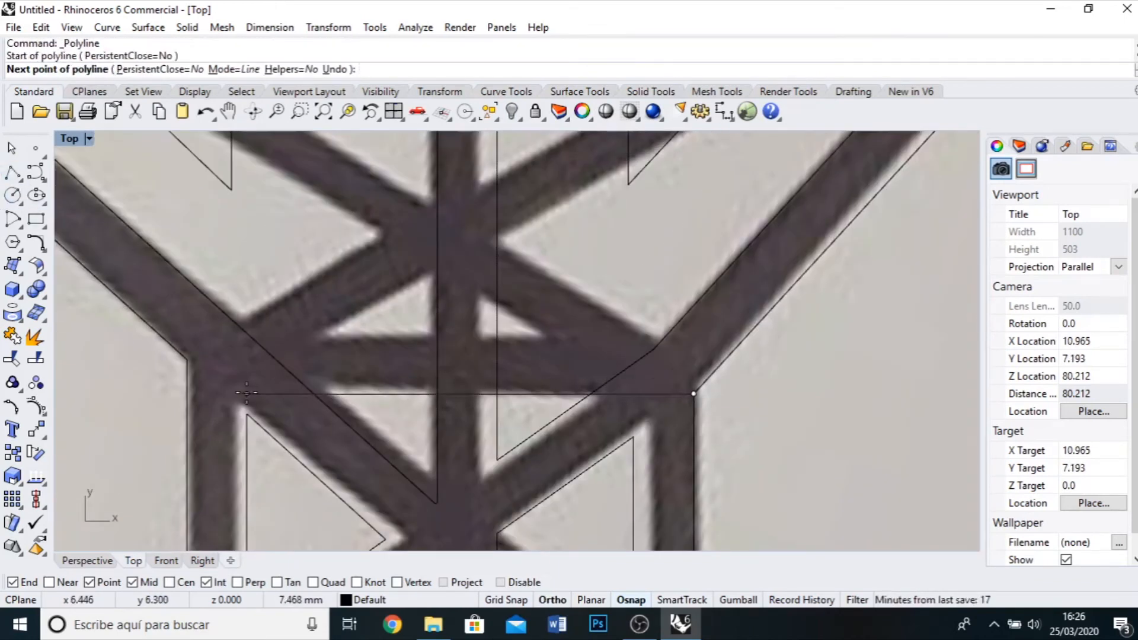
key(Return)
Draw a diagonal polyline from the right arm's inner lower corner to the notch where the left arm meets the trunk.
key(Return)
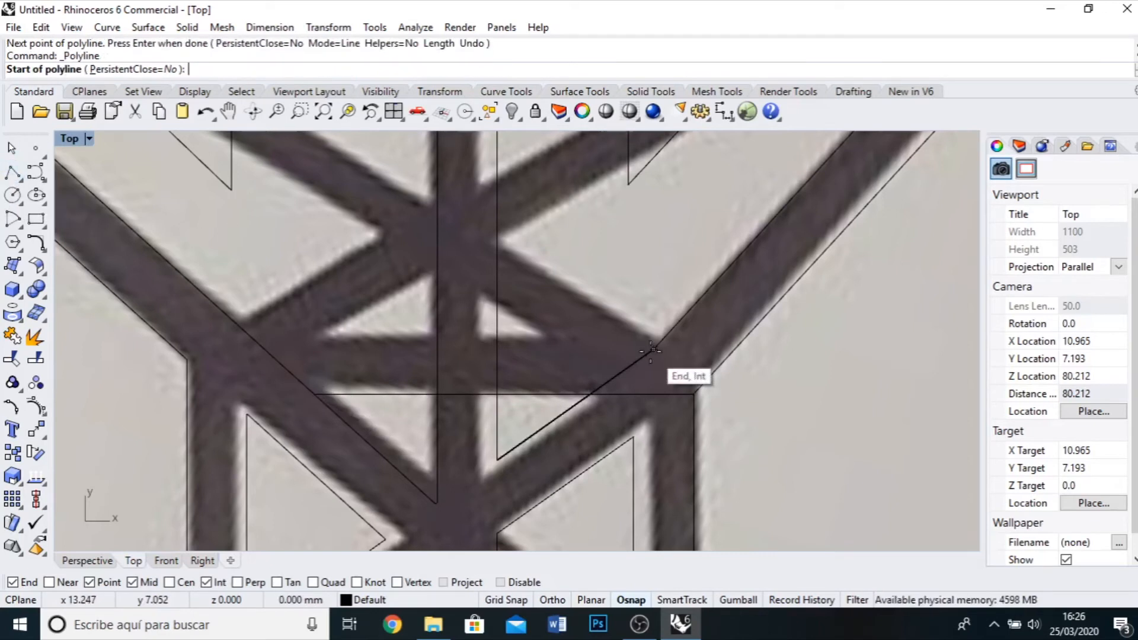
click(654, 349)
scroll(651, 367, down, 4)
scroll(475, 277, up, 2)
click(429, 249)
text(-)
key(Return)
Trace the trunk's lower diagonal bar with a polyline down to the trunk's left inner edge.
key(Return)
scroll(468, 410, down, 4)
right_drag(505, 315, 453, 441)
key(Return)
click(409, 440)
key(Return)
Offset the neck's horizontal line 1 mm upward and the long diagonal above it 1 mm toward its lower left.
click(41, 249)
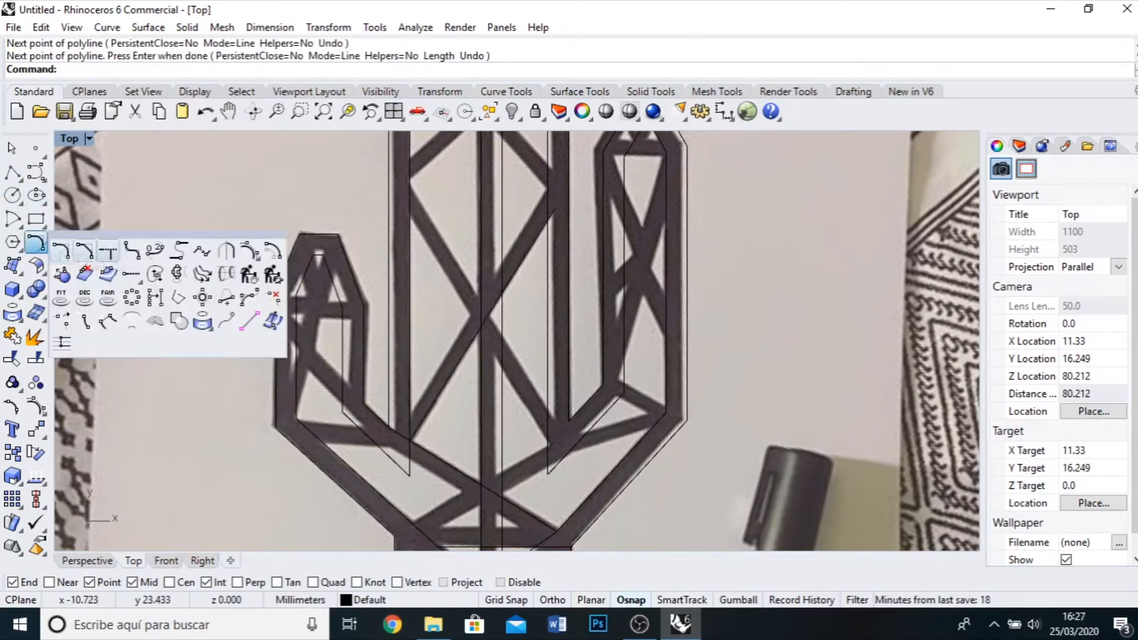
click(107, 253)
scroll(529, 439, down, 4)
scroll(517, 536, up, 8)
click(523, 474)
click(523, 447)
right_click(568, 404)
click(537, 417)
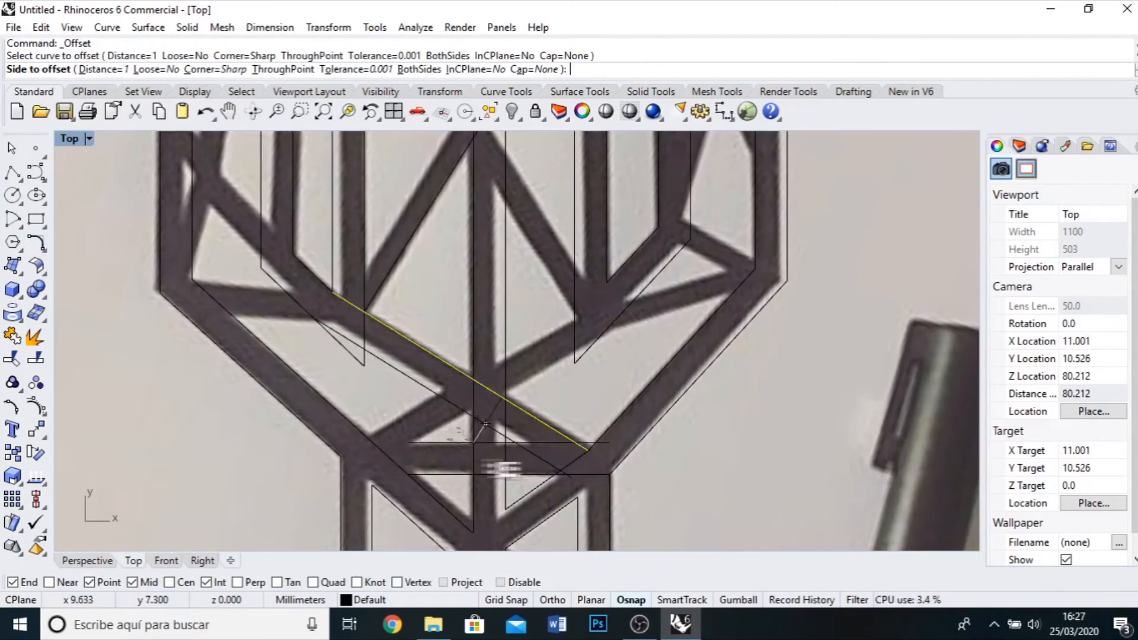
click(442, 445)
Offset the trunk's lower diagonal line 1 mm toward its left side.
scroll(443, 504, down, 6)
right_click(457, 310)
click(460, 308)
click(443, 304)
Hide the reference picture so only the traced curves are displayed.
scroll(441, 458, down, 8)
click(533, 344)
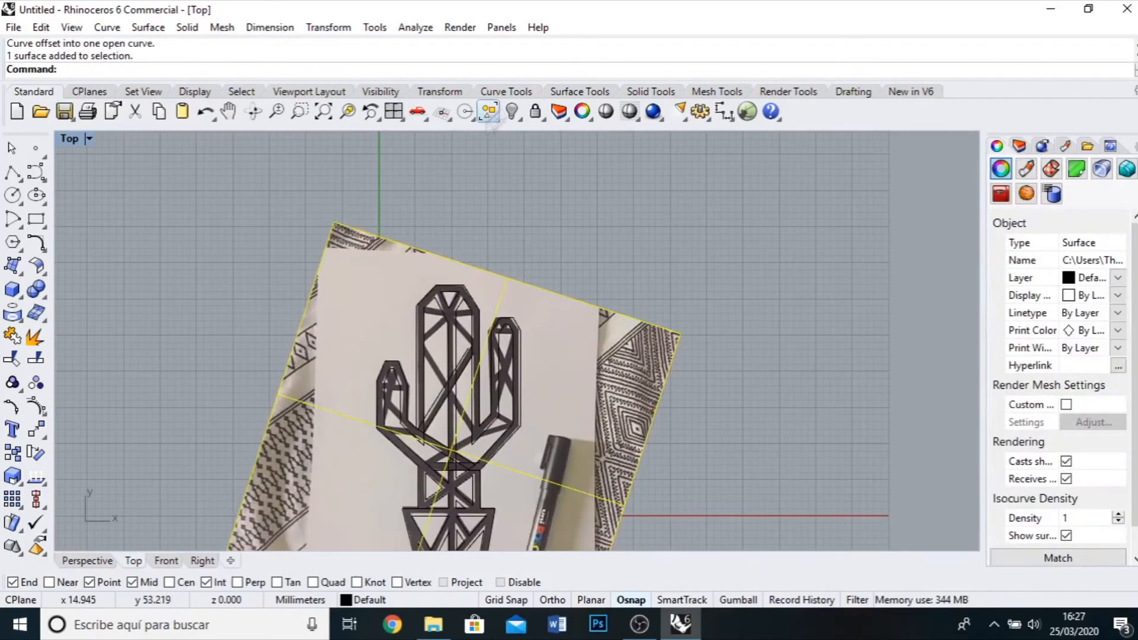
click(511, 111)
Extend the neck's upper horizontal line leftward to the left arm's lower inner diagonal.
scroll(490, 489, up, 6)
click(42, 249)
click(135, 274)
scroll(397, 445, up, 8)
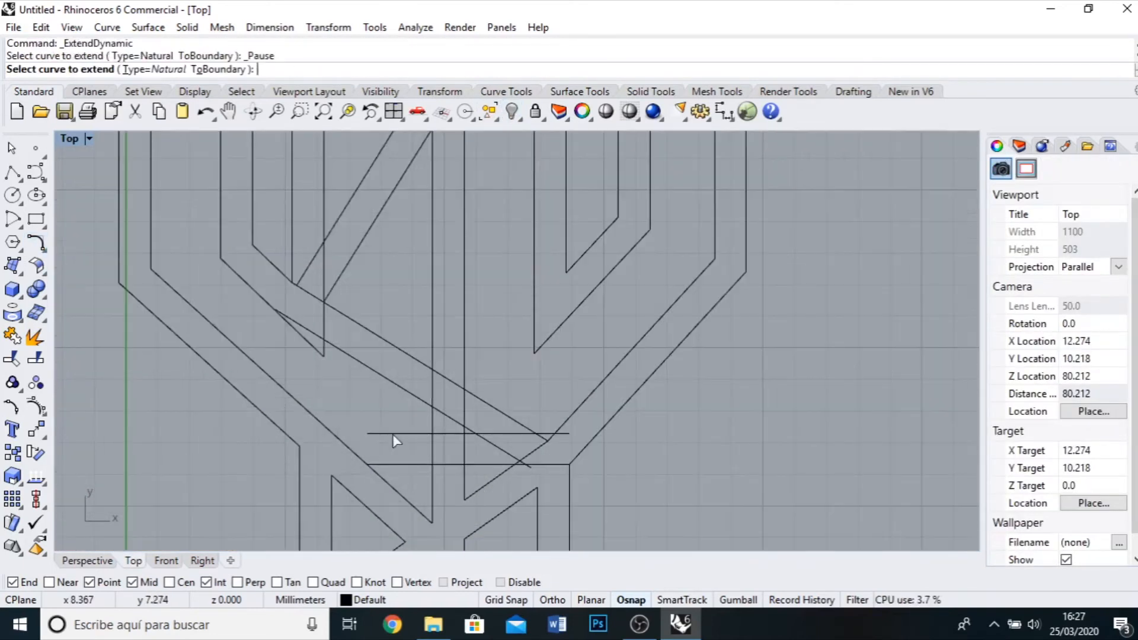
click(386, 433)
click(332, 432)
scroll(371, 497, down, 10)
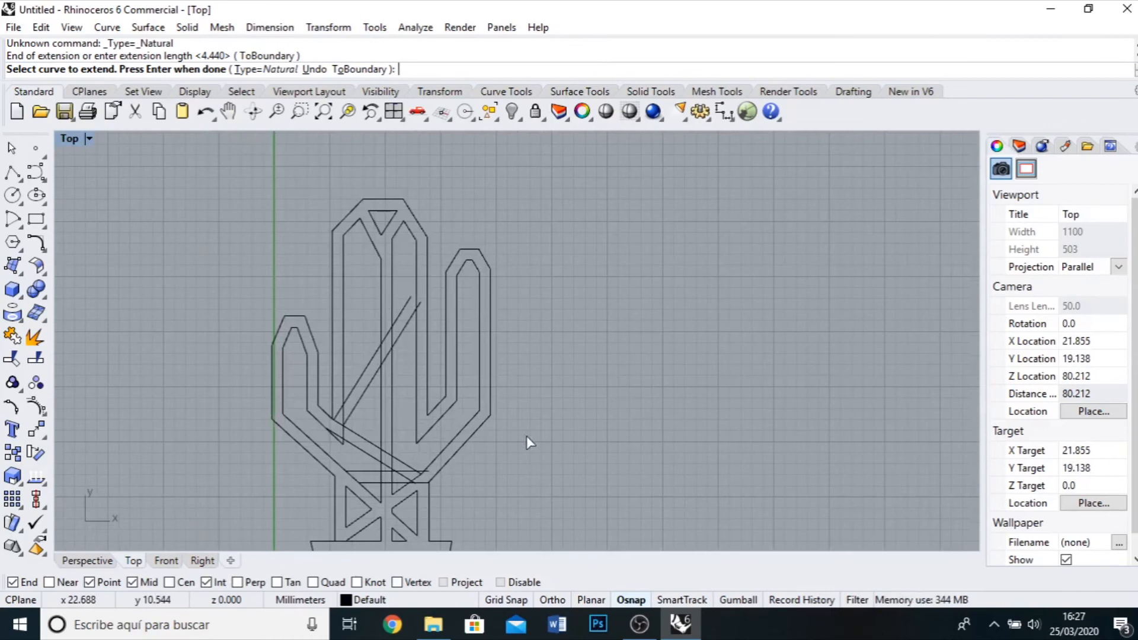
Select all curves and trim the overlapping segments where the neck's horizontal bar crosses the central bar and diagonals.
scroll(525, 406, down, 4)
click(11, 148)
drag(228, 212, 641, 557)
scroll(492, 542, up, 4)
click(12, 359)
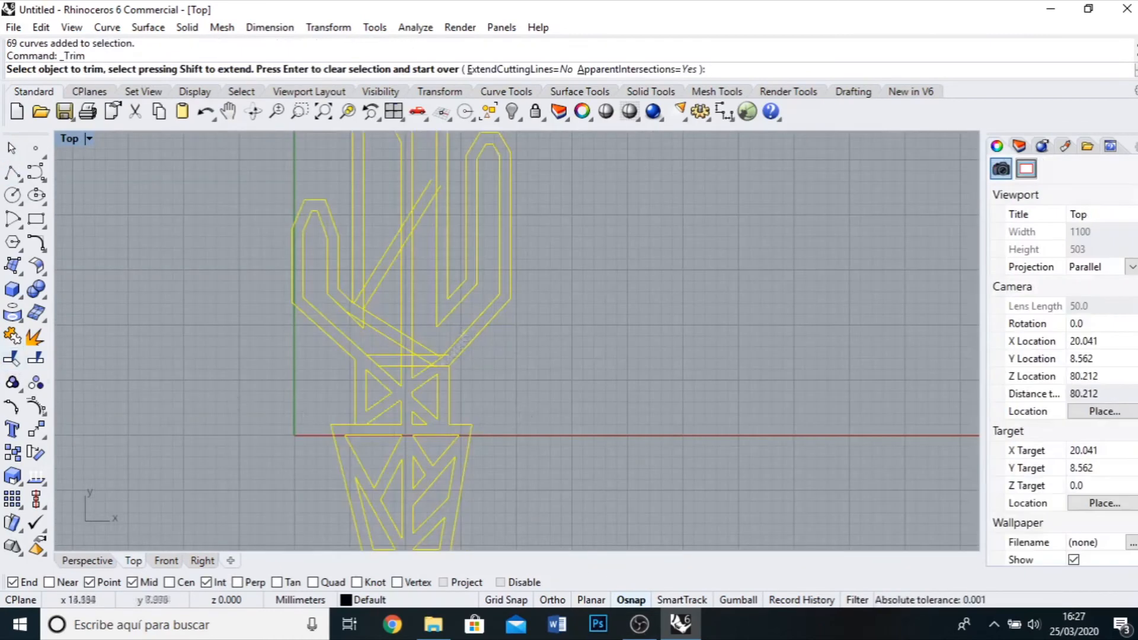
scroll(397, 363, up, 12)
click(344, 367)
scroll(508, 381, up, 5)
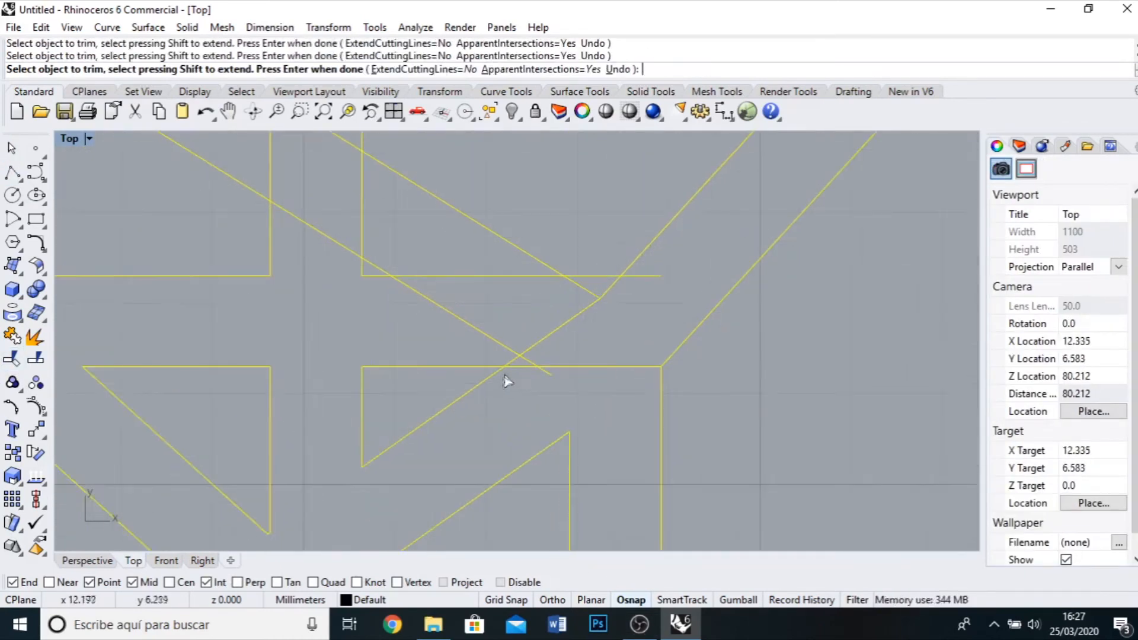
scroll(674, 296, down, 10)
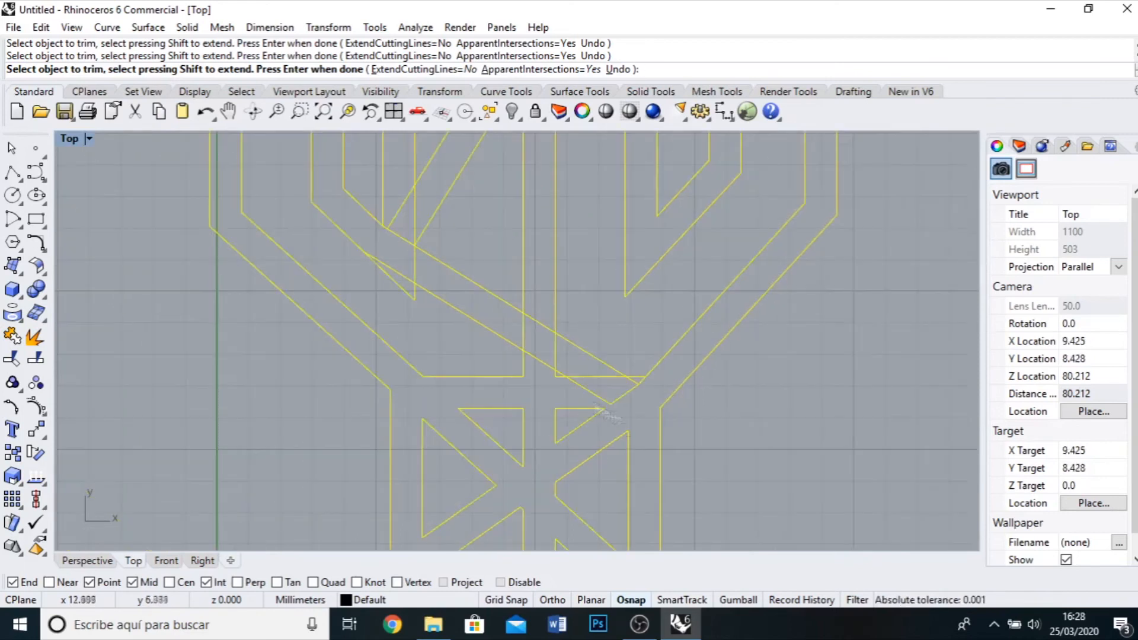
Trim the trunk edge and central bar lines inside the long diagonal bar, plus the horizontal overshoot at the right arm.
scroll(595, 223, up, 8)
scroll(510, 320, down, 5)
scroll(452, 407, up, 8)
scroll(363, 431, down, 3)
scroll(419, 478, up, 3)
scroll(563, 471, up, 3)
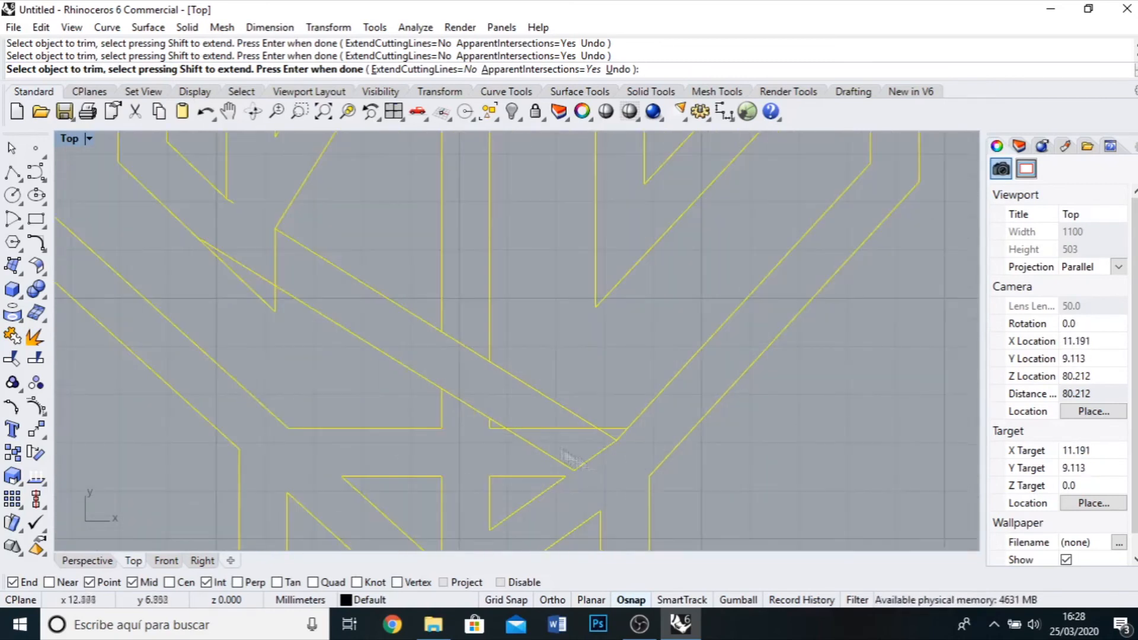
scroll(597, 446, up, 8)
scroll(622, 431, down, 8)
click(623, 427)
Trim the remaining diagonal segments that cross the central bar and the trunk's left edge.
scroll(617, 460, down, 6)
scroll(575, 439, up, 4)
scroll(547, 407, down, 4)
scroll(490, 480, up, 6)
scroll(432, 456, down, 2)
scroll(407, 384, up, 10)
click(393, 362)
click(457, 410)
scroll(468, 403, down, 20)
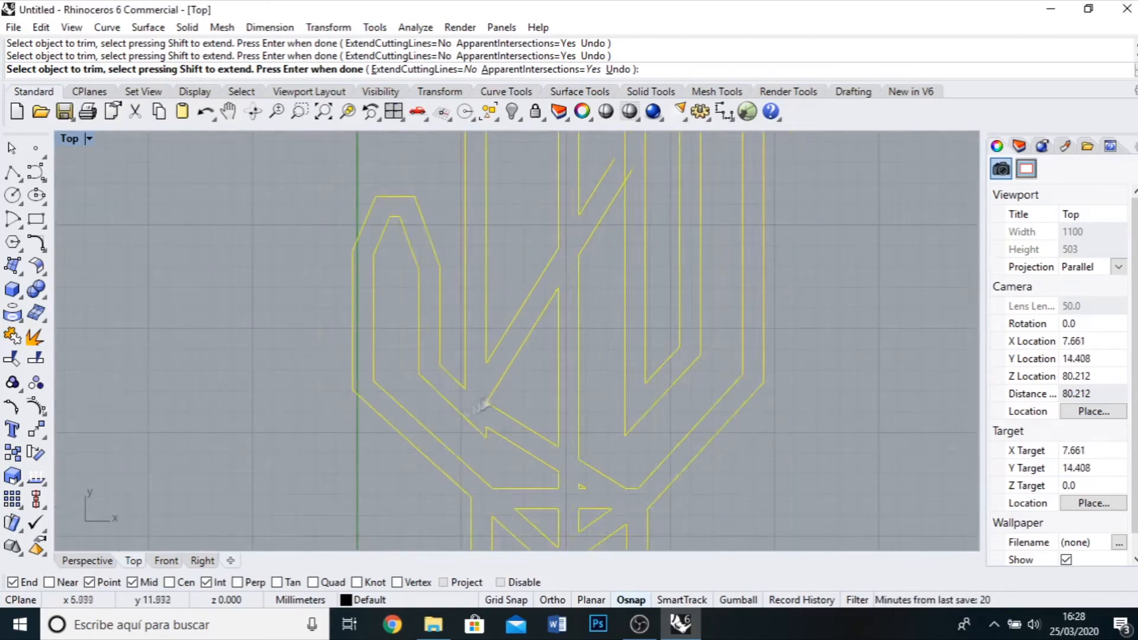
Extend the upper line of the trunk's rising diagonal bar to the trunk's right inner edge.
scroll(449, 330, up, 8)
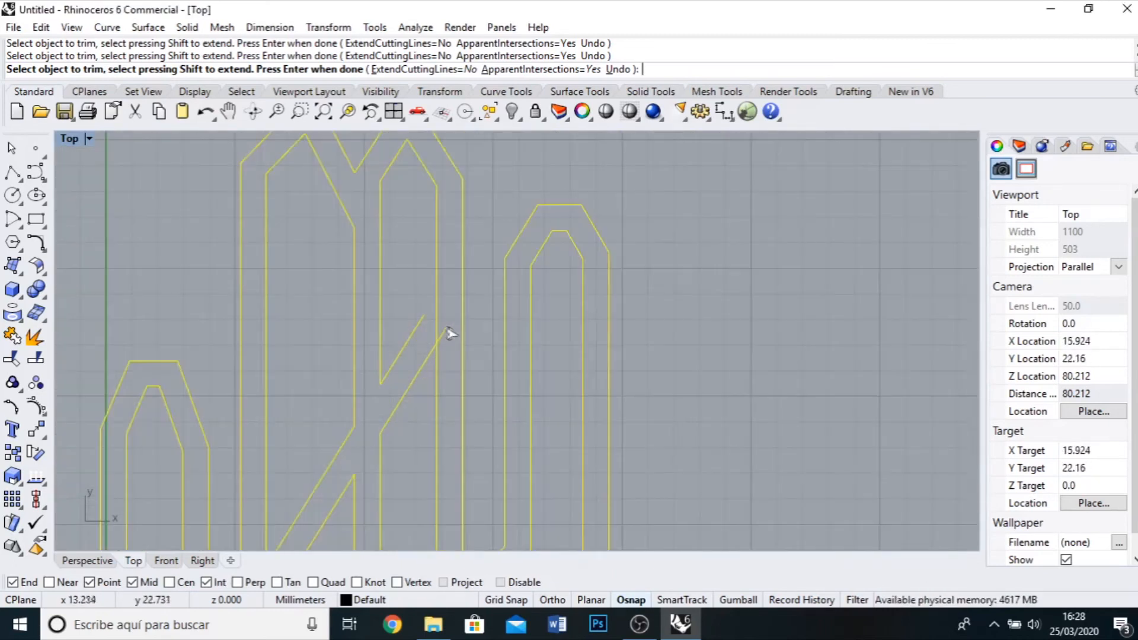
key(Escape)
scroll(387, 318, up, 6)
click(41, 247)
click(155, 274)
click(452, 320)
click(480, 277)
scroll(554, 379, down, 4)
scroll(511, 347, up, 6)
click(503, 335)
key(Escape)
Trim the end of the rising diagonal bar that overshoots the trunk's right inner edge.
click(503, 335)
shift+click(470, 330)
shift+click(466, 445)
click(11, 360)
click(503, 349)
key(Return)
scroll(521, 366, down, 5)
scroll(363, 402, up, 5)
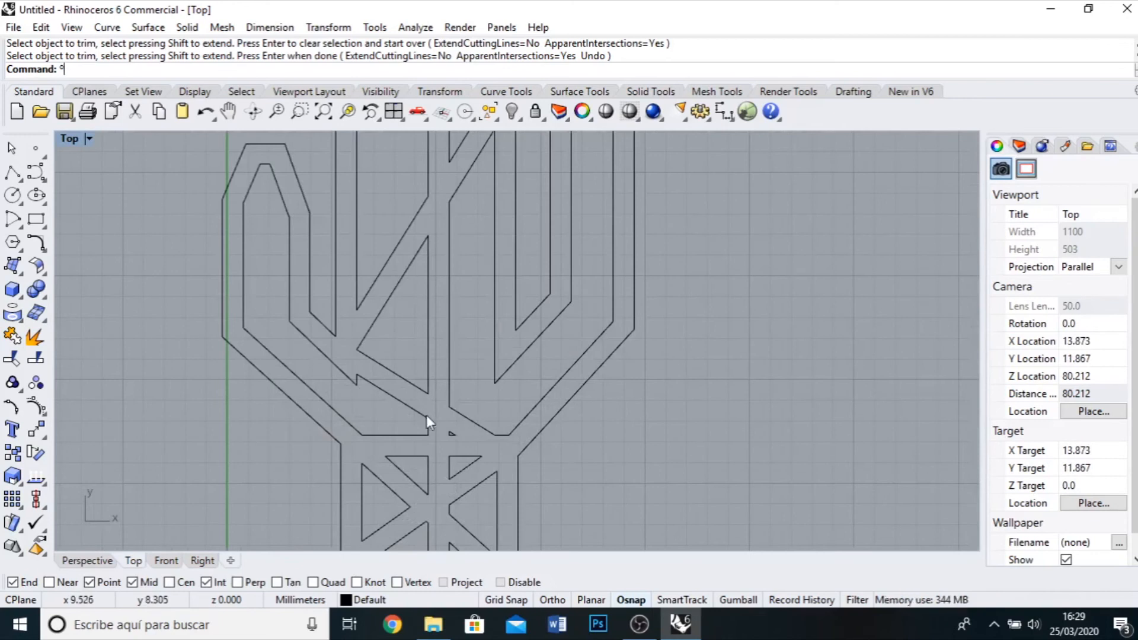
Delete the two lower diagonal lines between the trunk's left inner edge and the central bar.
scroll(391, 415, up, 4)
click(399, 380)
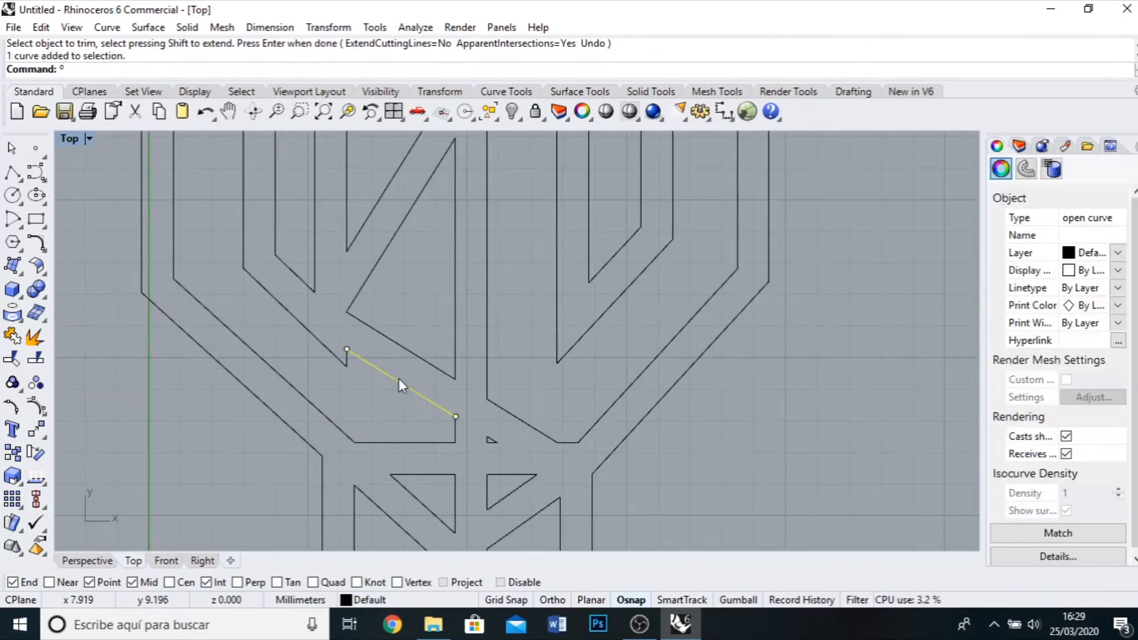
key(Delete)
Draw a polyline from the lower end of the left arm's inner diagonal to the short vertical line of the central bar.
click(12, 172)
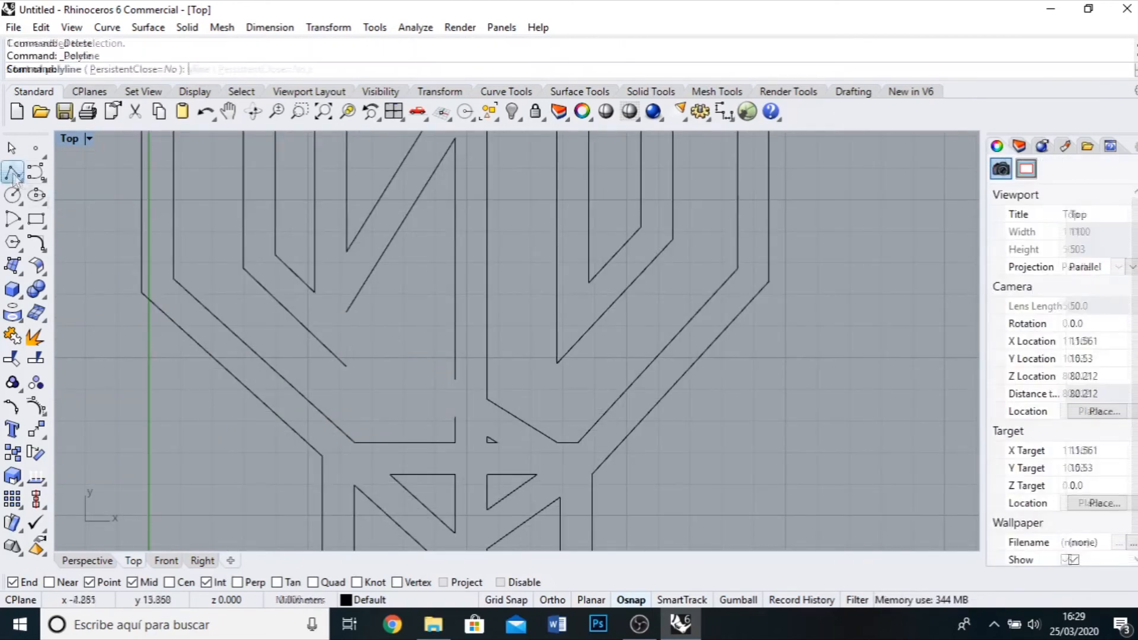
scroll(346, 365, up, 2)
click(346, 365)
click(492, 417)
right_click(587, 421)
Offset the new lower diagonal line 1 mm upward.
click(42, 247)
click(179, 256)
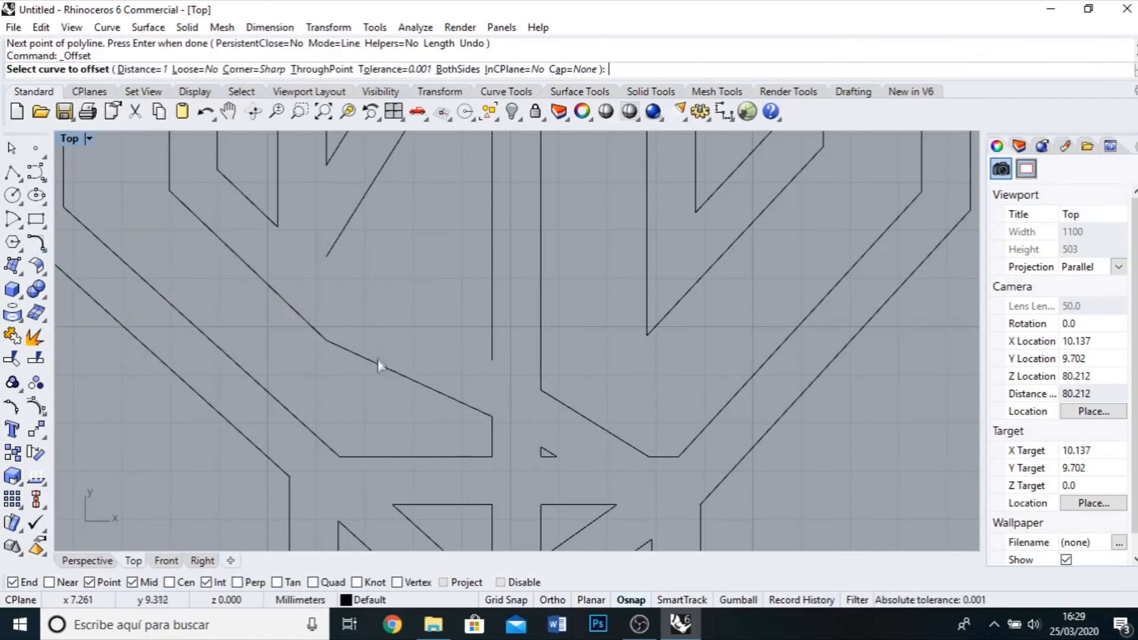
click(379, 364)
click(348, 307)
Draw a vertical polyline continuing the central bar's left line down to the offset diagonal.
click(11, 172)
scroll(497, 387, up, 5)
click(492, 362)
scroll(479, 368, up, 10)
click(484, 236)
right_click(493, 367)
scroll(493, 438, down, 19)
Draw a short vertical polyline downward from the lower end of the rising diagonal bar's lower line.
scroll(329, 302, up, 2)
right_drag(329, 302, 412, 330)
right_click(413, 331)
click(409, 330)
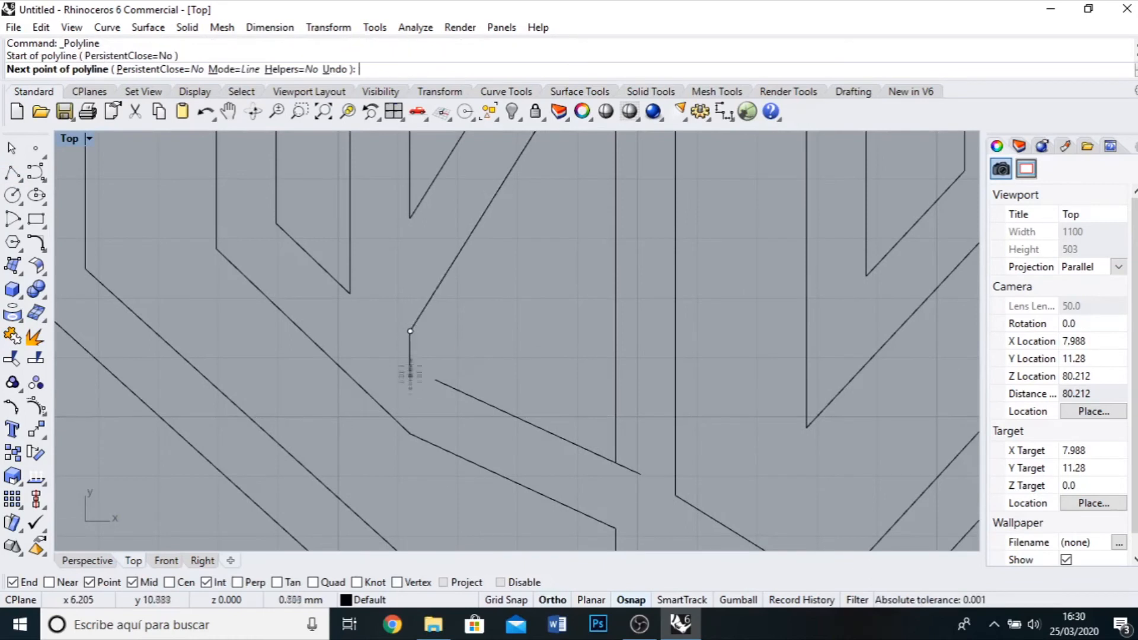
right_click(443, 411)
Extend the offset lower diagonal leftward to the short vertical line.
click(41, 246)
click(106, 254)
click(437, 381)
click(410, 368)
scroll(368, 392, down, 18)
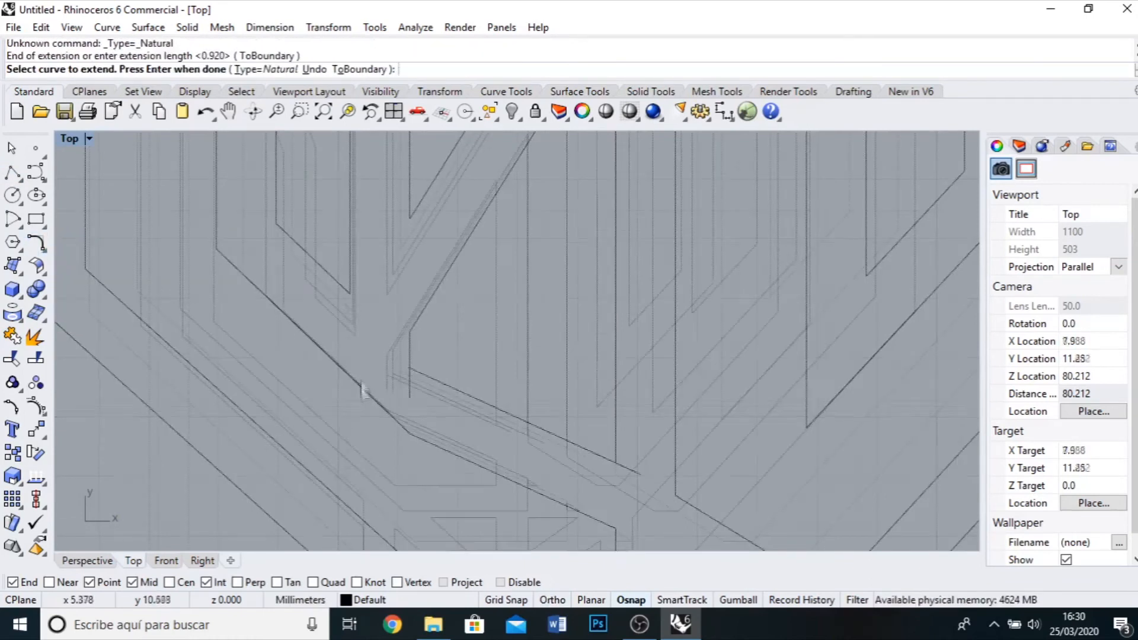
scroll(385, 190, down, 2)
Select all curves and trim the short vertical line where it passes the offset diagonal.
key(Escape)
key(ctrl+a)
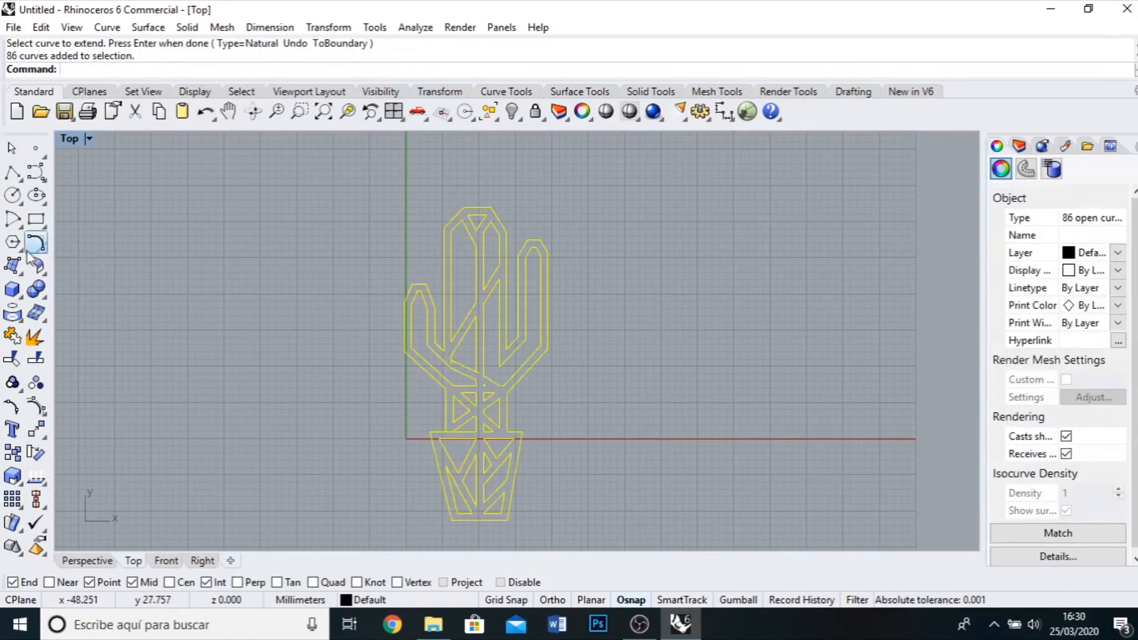
click(32, 438)
scroll(436, 364, up, 10)
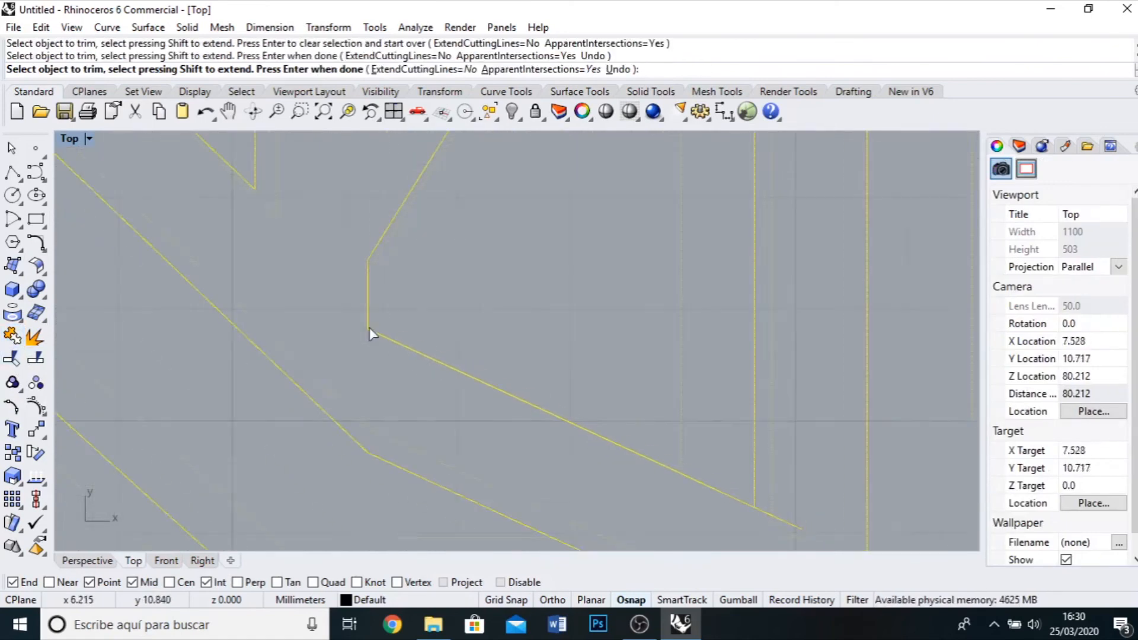
key(Escape)
Draw a polyline from the rising diagonal's lower end straight to the lower end of the central bar's left line.
scroll(283, 384, up, 4)
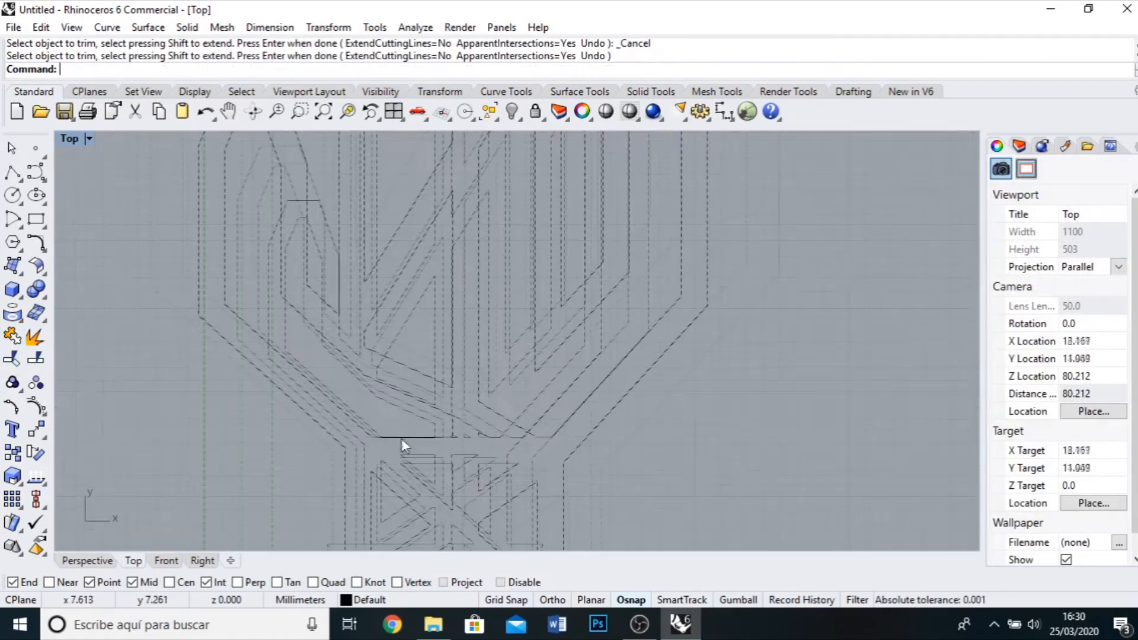
scroll(416, 335, up, 4)
click(12, 172)
click(324, 290)
click(490, 395)
key(Return)
Delete the superseded offset diagonal and the short vertical line beside it.
click(350, 333)
key(Delete)
click(324, 312)
key(Delete)
Show the hidden reference picture again over the traced curves.
scroll(459, 395, down, 12)
scroll(586, 396, up, 9)
scroll(322, 370, down, 8)
right_click(512, 111)
scroll(351, 408, up, 6)
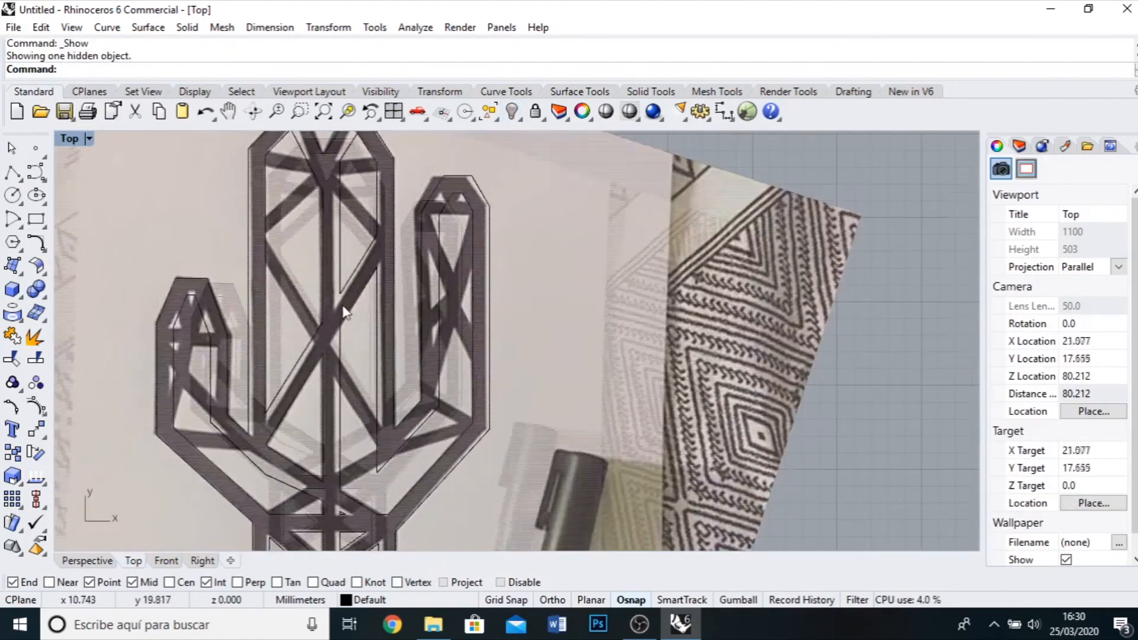
Trace the trunk's upper left diagonal with a polyline from the central bar's upper end to the trunk's left side.
scroll(351, 228, up, 2)
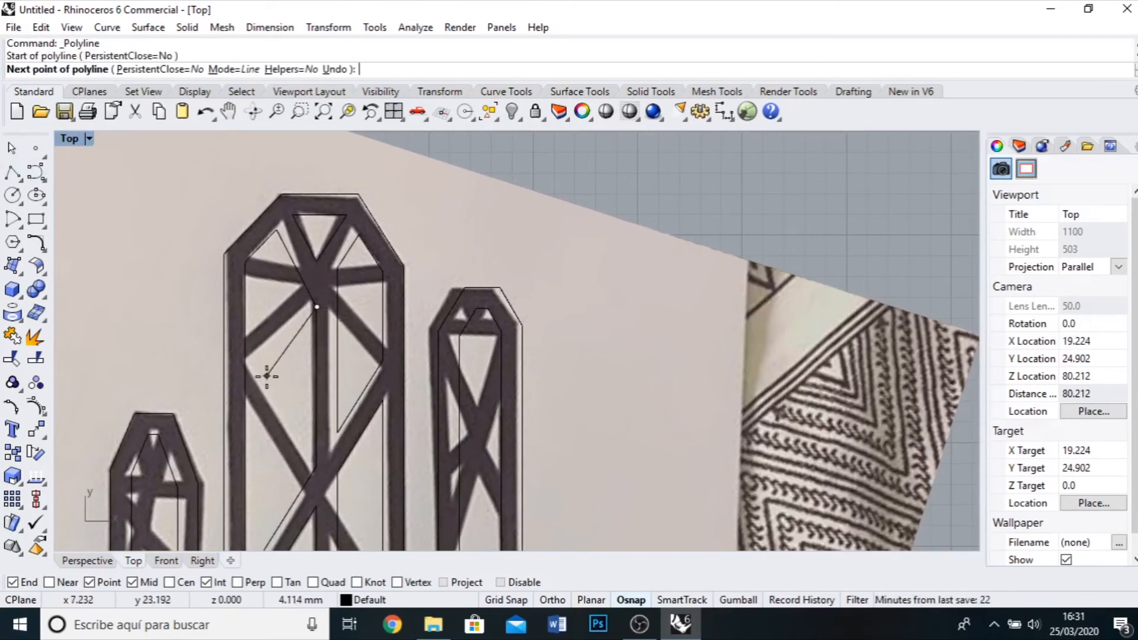
right_click(273, 421)
scroll(294, 211, down, 4)
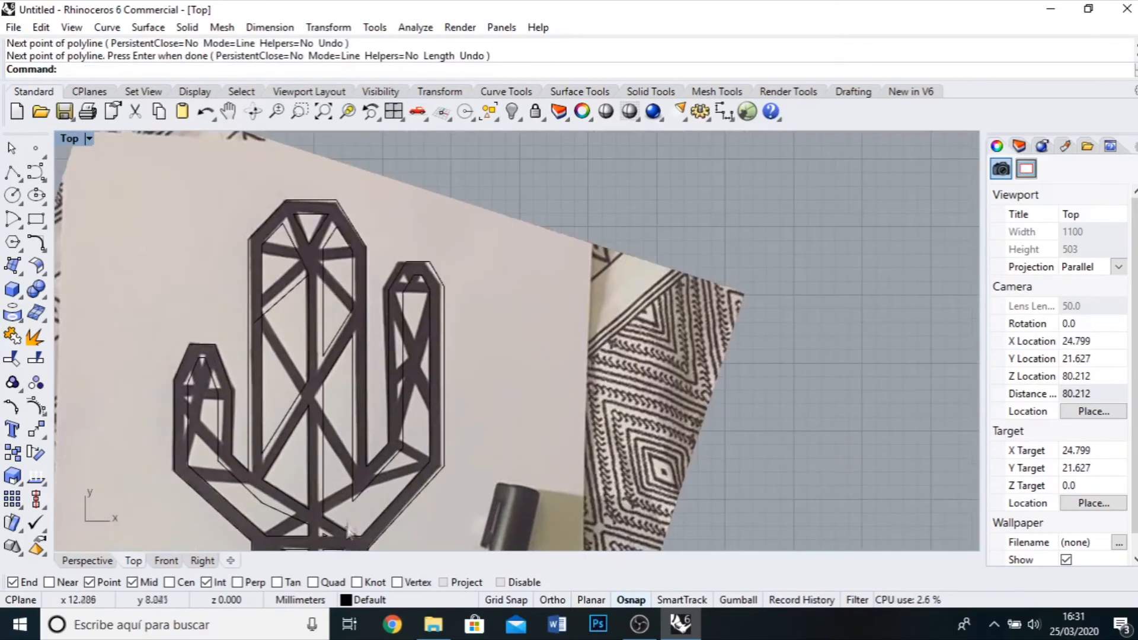
Draw a long diagonal polyline from the right arm's lower notch up to the left end of the upper diagonal.
right_click(347, 515)
scroll(347, 515, up, 4)
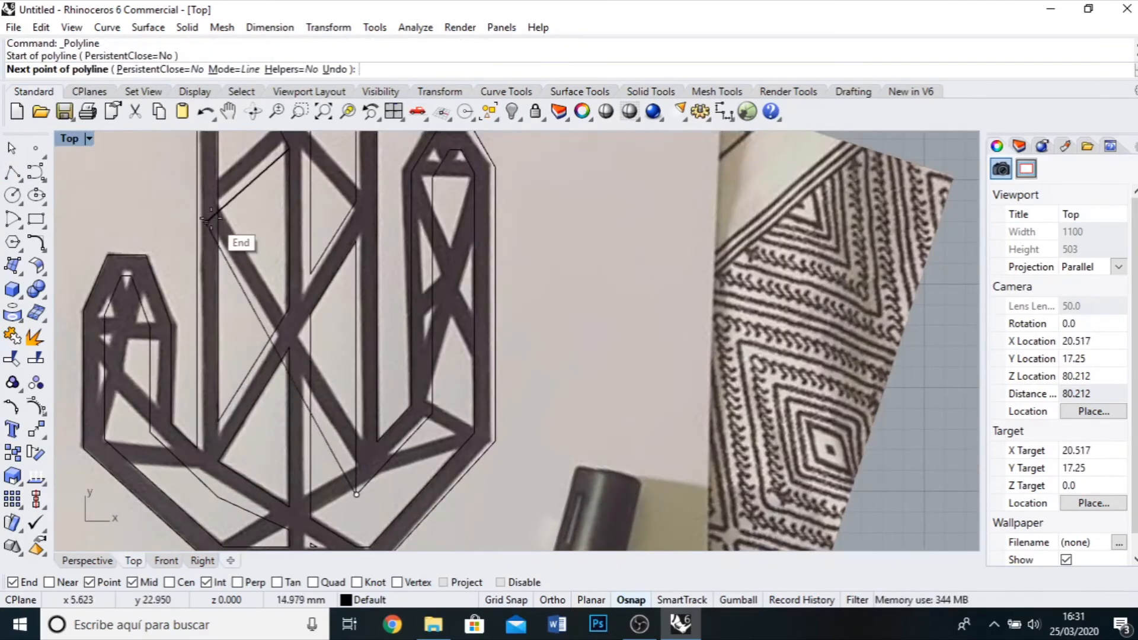
right_click(258, 288)
Offset the short upper diagonal 1 mm upward and the long diagonal 1 mm toward its upper right.
click(242, 288)
click(41, 247)
click(247, 251)
click(236, 277)
click(230, 201)
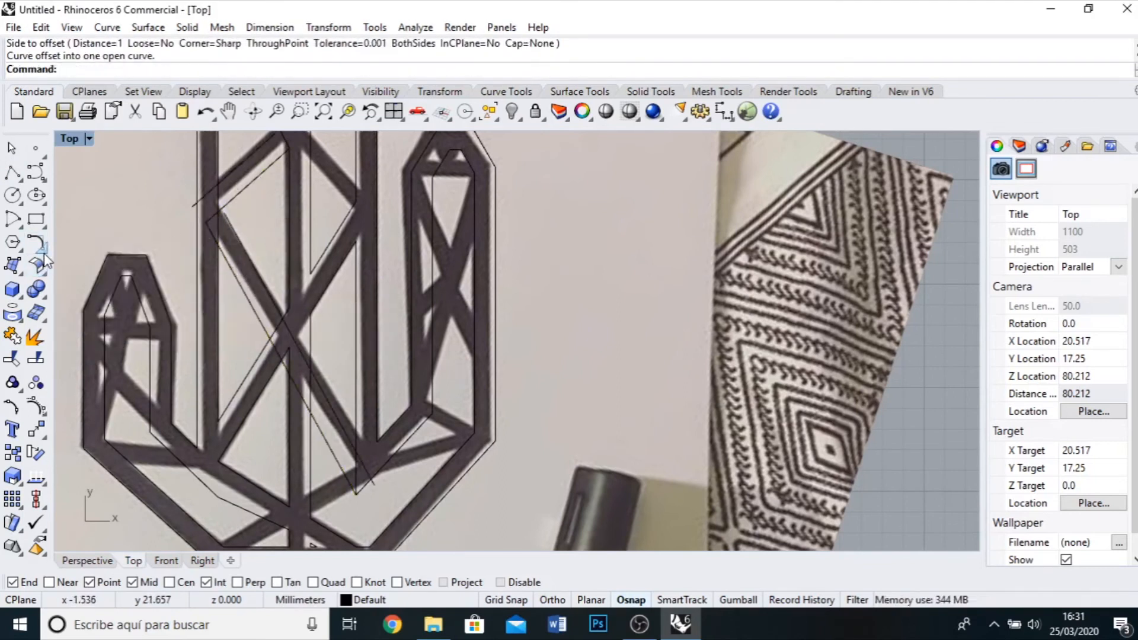
Extend the long diagonal's offset line up to the short diagonal and hide the reference picture.
click(41, 262)
scroll(279, 196, down, 3)
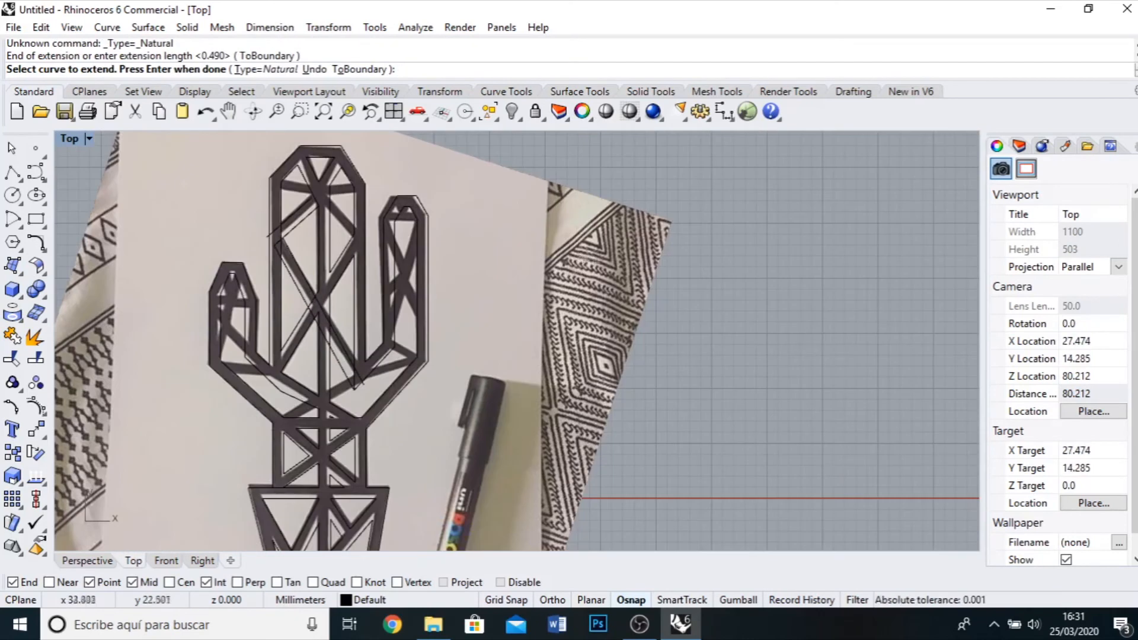
click(559, 216)
click(511, 111)
scroll(538, 213, down, 6)
Extend the short diagonal's offset line up to the inner diagonal at the top of the trunk.
drag(320, 162, 601, 451)
scroll(420, 220, up, 10)
click(149, 250)
click(41, 247)
click(104, 251)
scroll(418, 148, up, 10)
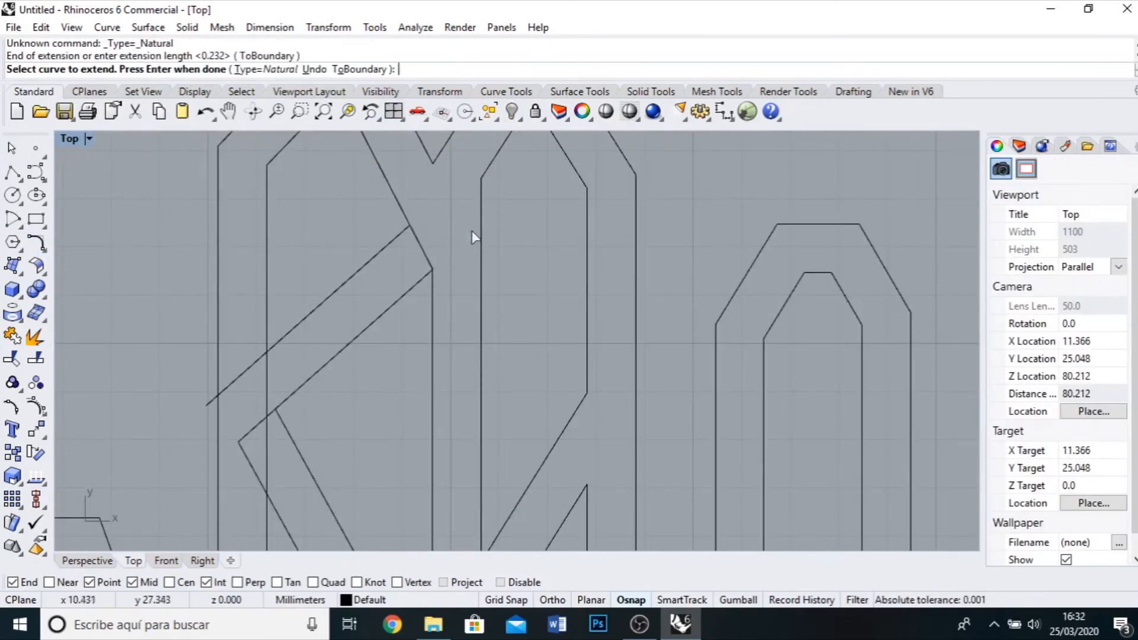
Select all curves and trim the overlaps where the short upper diagonal bar meets the trunk's left edge and top diagonal.
scroll(474, 237, down, 10)
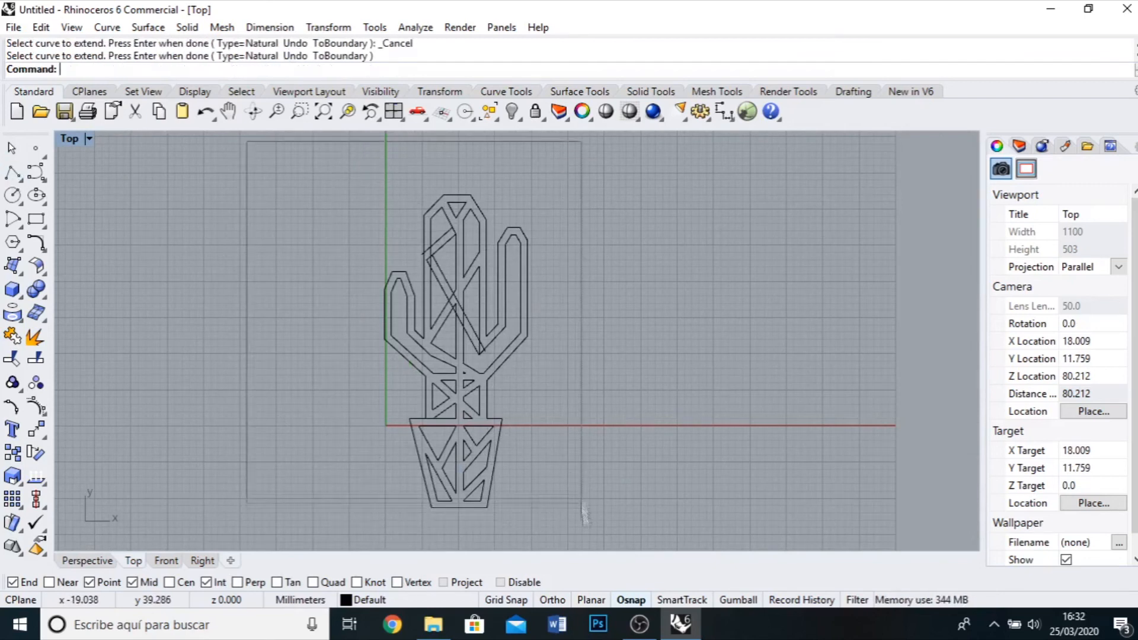
key(ctrl+a)
click(41, 247)
click(12, 358)
scroll(457, 226, up, 16)
click(445, 245)
click(316, 347)
click(300, 344)
click(296, 379)
click(323, 415)
right_drag(325, 413, 293, 366)
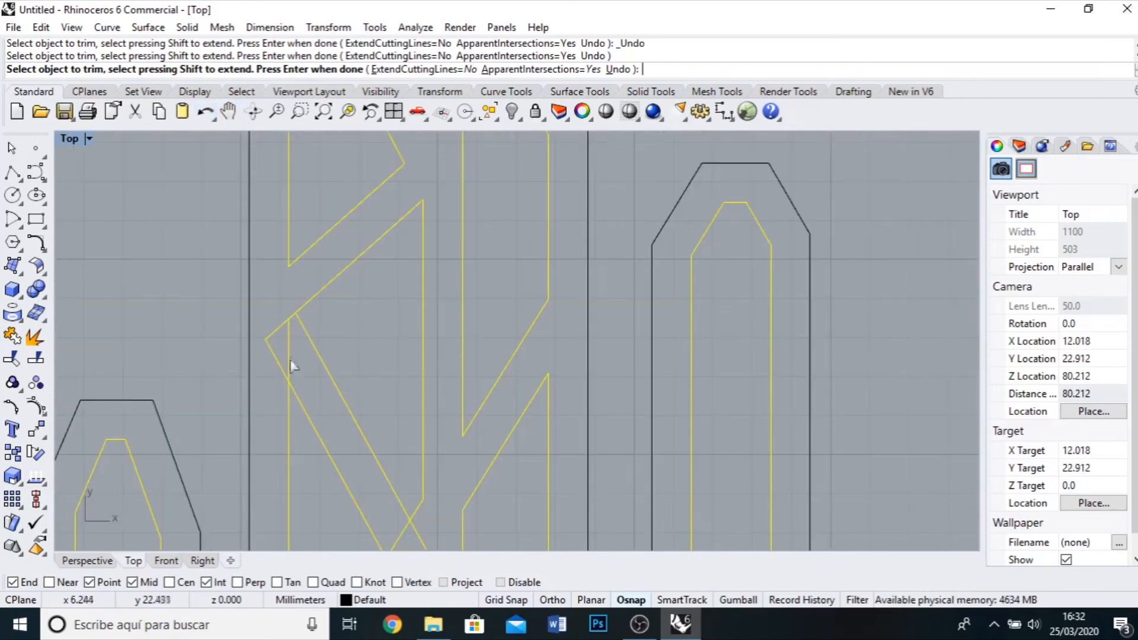
Trim the long diagonal bar's overlaps at the central crossing and at the trunk's lower right notch.
scroll(279, 354, down, 5)
scroll(381, 272, up, 5)
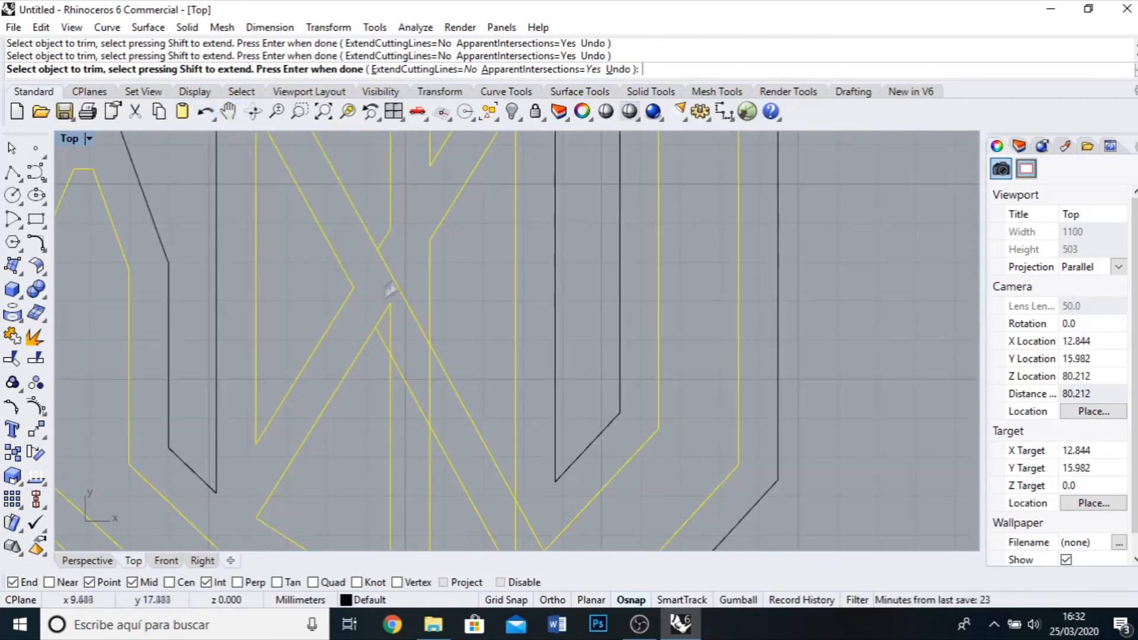
scroll(429, 379, down, 5)
scroll(482, 414, up, 5)
click(487, 391)
click(533, 445)
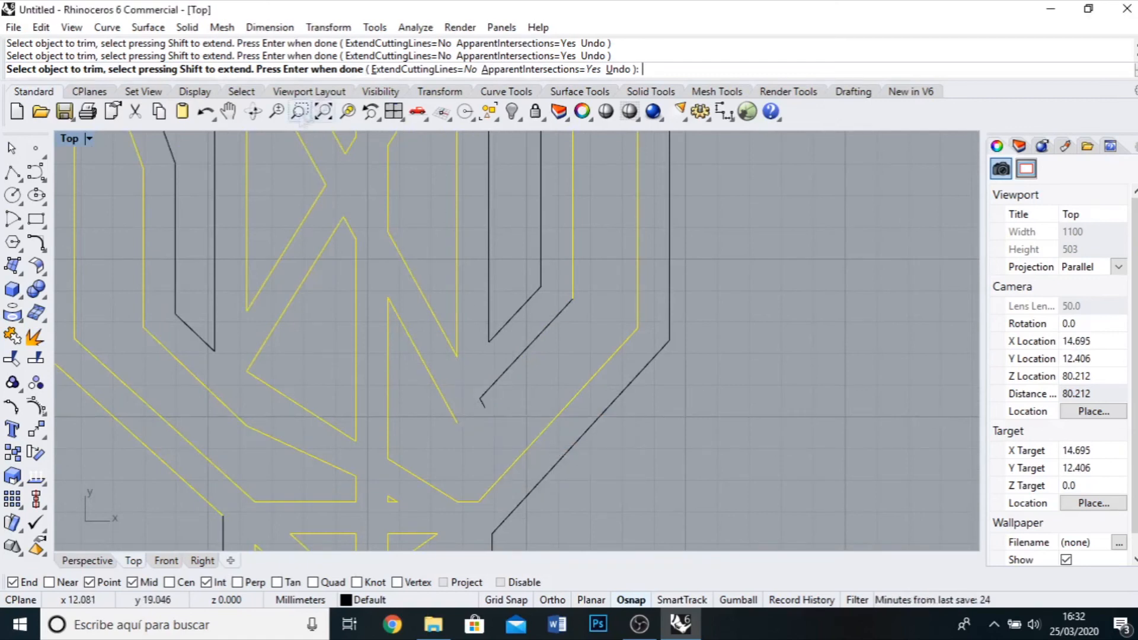
Delete the leftover stub at the lower end of the right arm's inner diagonal.
key(Escape)
click(483, 404)
key(Delete)
Bring the hidden reference picture back into view for tracing the right arm area.
scroll(645, 380, down, 10)
scroll(276, 274, down, 4)
scroll(533, 317, up, 10)
right_click(509, 112)
scroll(523, 364, up, 6)
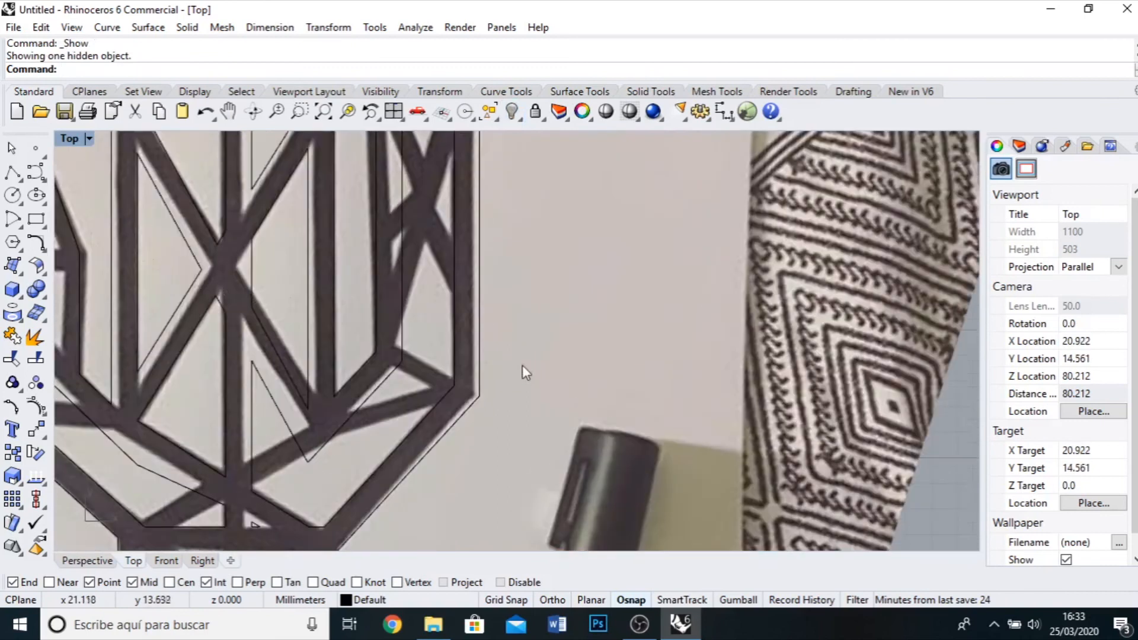
Draw a straight polyline across the base of the right arm between its lower inner corners.
click(12, 172)
scroll(478, 439, up, 4)
click(360, 322)
click(438, 359)
right_click(563, 401)
scroll(557, 406, down, 6)
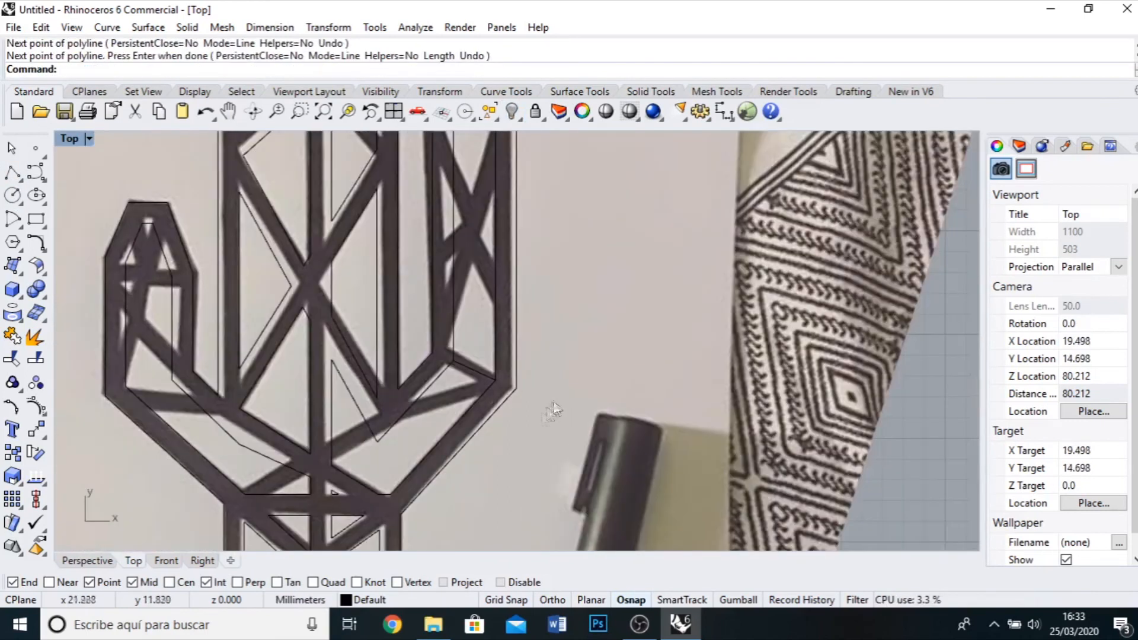
Draw a straight polyline from the left arm's lower outer inside corner to the foot of the trunk's left edge.
scroll(138, 391, up, 4)
click(11, 175)
click(121, 385)
click(263, 397)
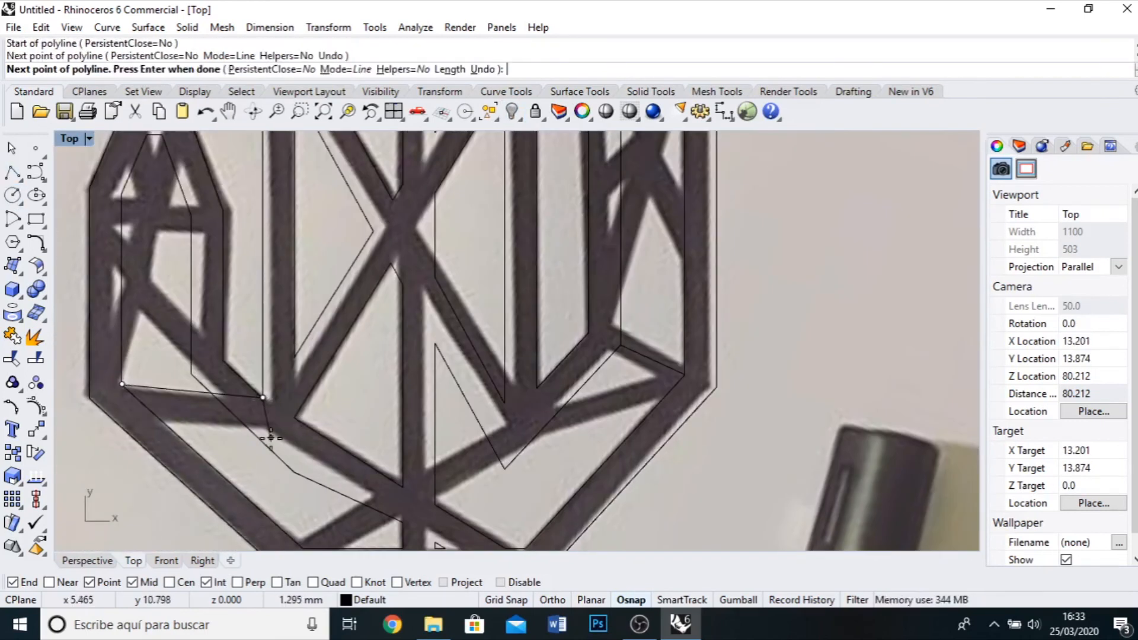
right_click(269, 437)
Offset the left arm's new base line 1 mm downward.
click(42, 248)
click(276, 254)
click(202, 392)
click(203, 427)
scroll(705, 422, down, 5)
scroll(753, 379, up, 7)
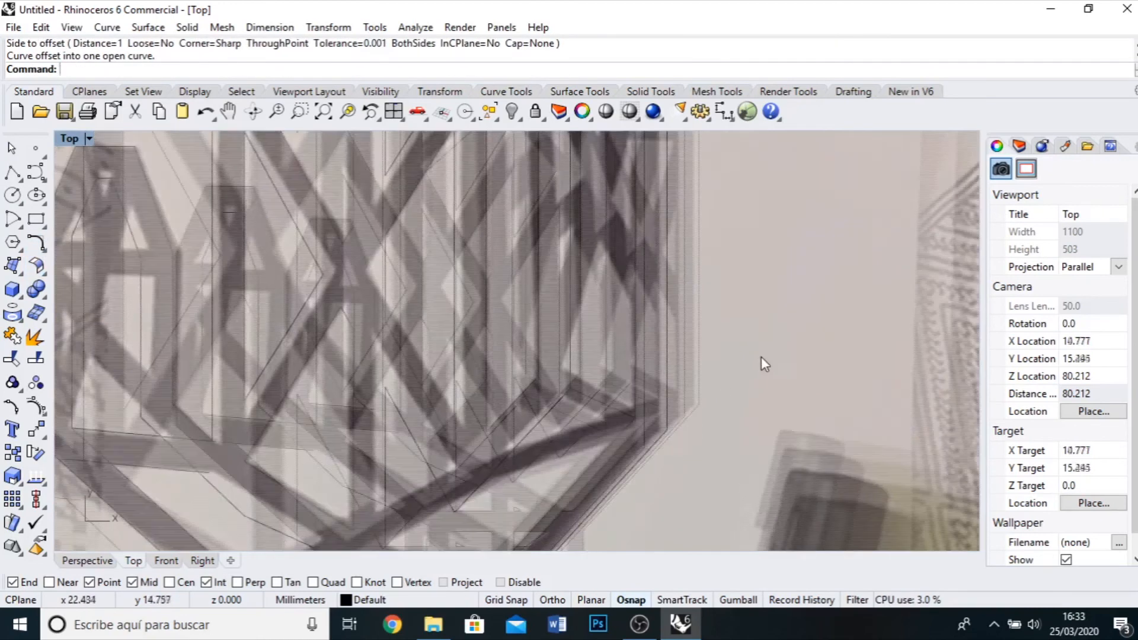
Offset the right arm's base line 1 mm upward and extend the offset line to the arm's inner edge nearest the trunk.
right_click(737, 437)
click(563, 414)
scroll(548, 396, down, 7)
click(547, 380)
click(41, 248)
click(37, 254)
scroll(607, 406, up, 7)
click(492, 355)
click(469, 344)
scroll(662, 432, down, 10)
key(Escape)
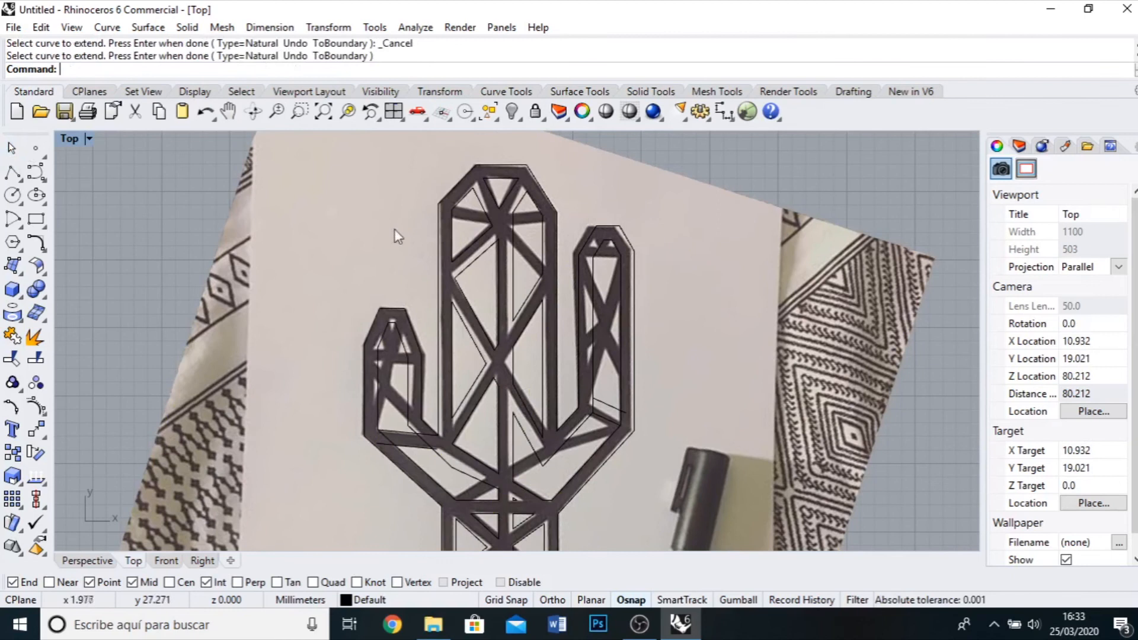
Hide the reference picture, select all curves and trim the overlaps at the base bars of both arms.
click(393, 234)
click(512, 110)
scroll(457, 340, down, 8)
right_drag(457, 340, 457, 306)
drag(374, 196, 578, 521)
click(11, 359)
scroll(436, 357, up, 10)
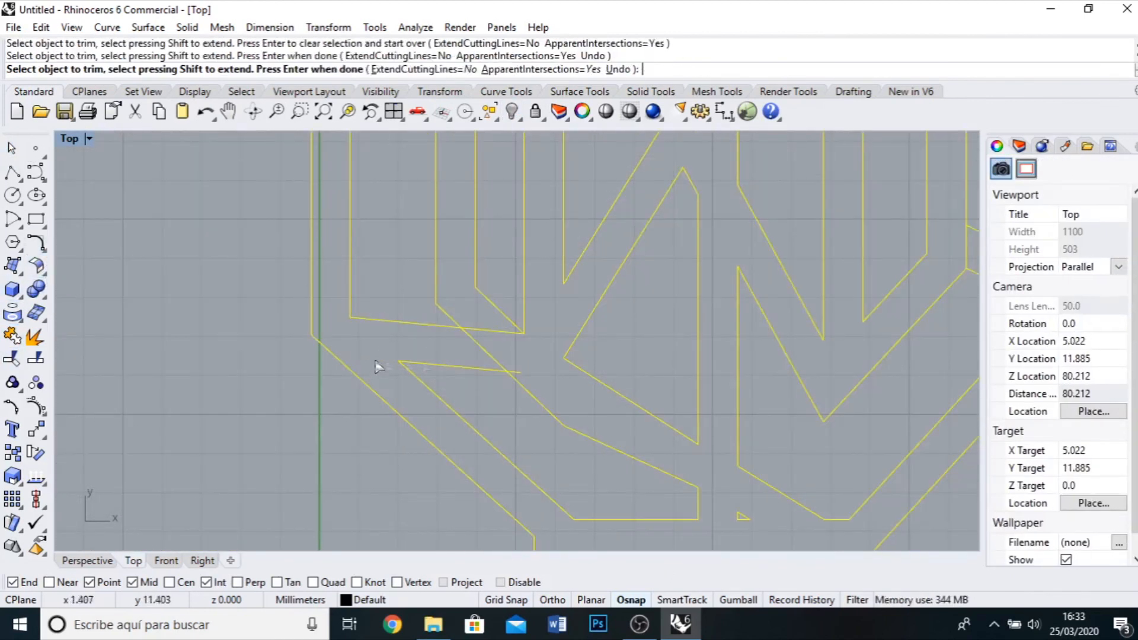
scroll(807, 314, down, 10)
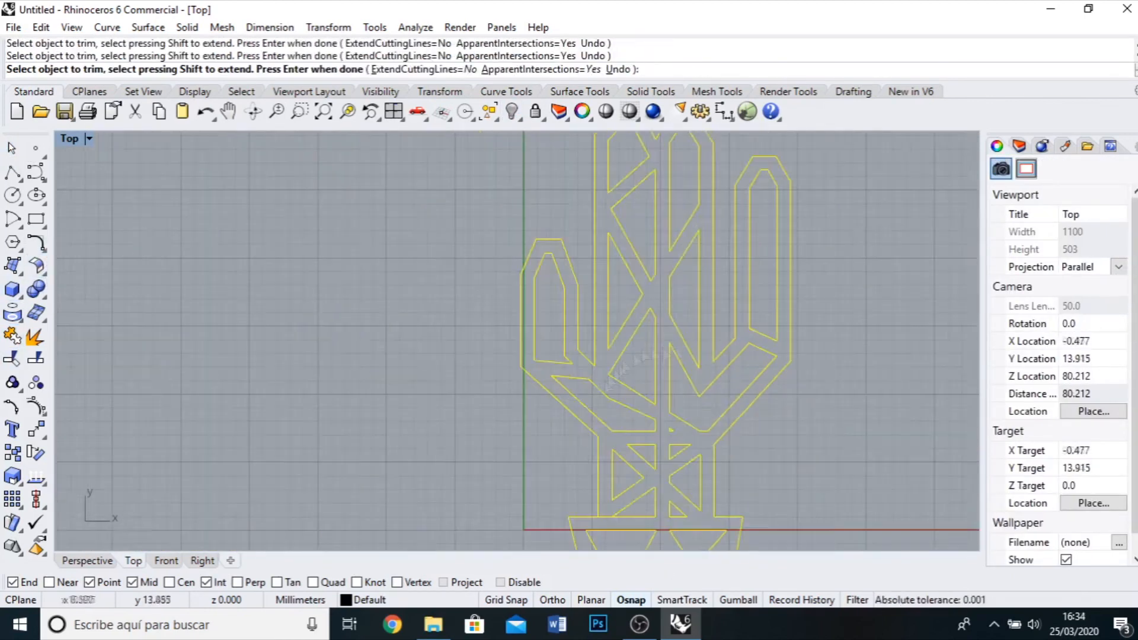
key(Escape)
Bring the reference picture back and draw a diagonal about 13.4 mm long from the right arm's lower left inner corner past its upper right edge.
scroll(797, 399, up, 5)
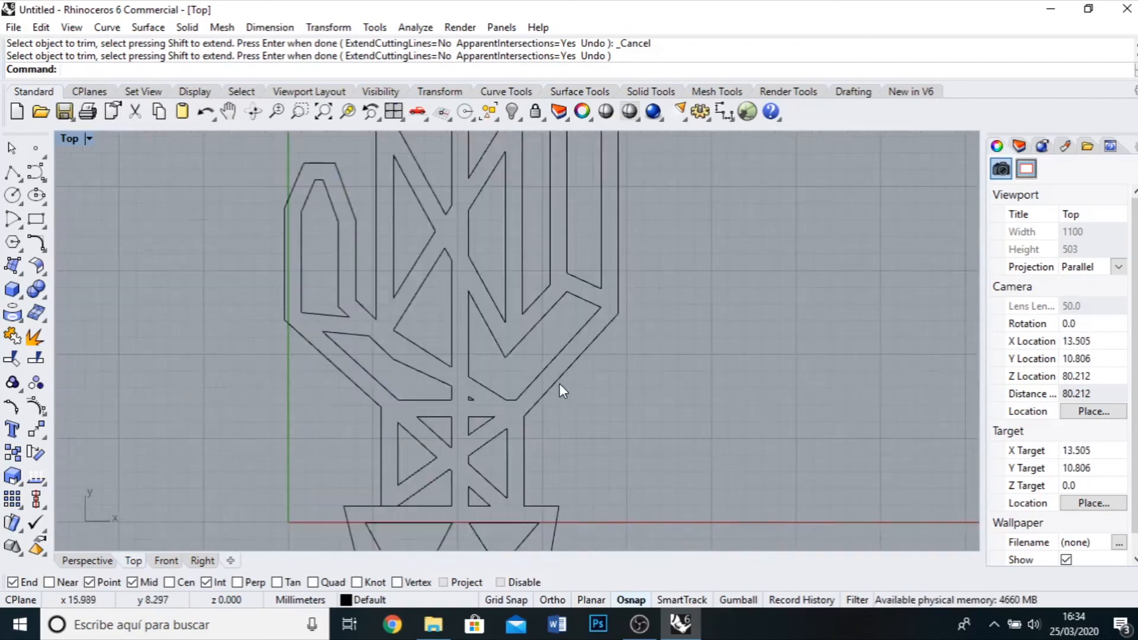
right_click(559, 379)
scroll(602, 456, down, 6)
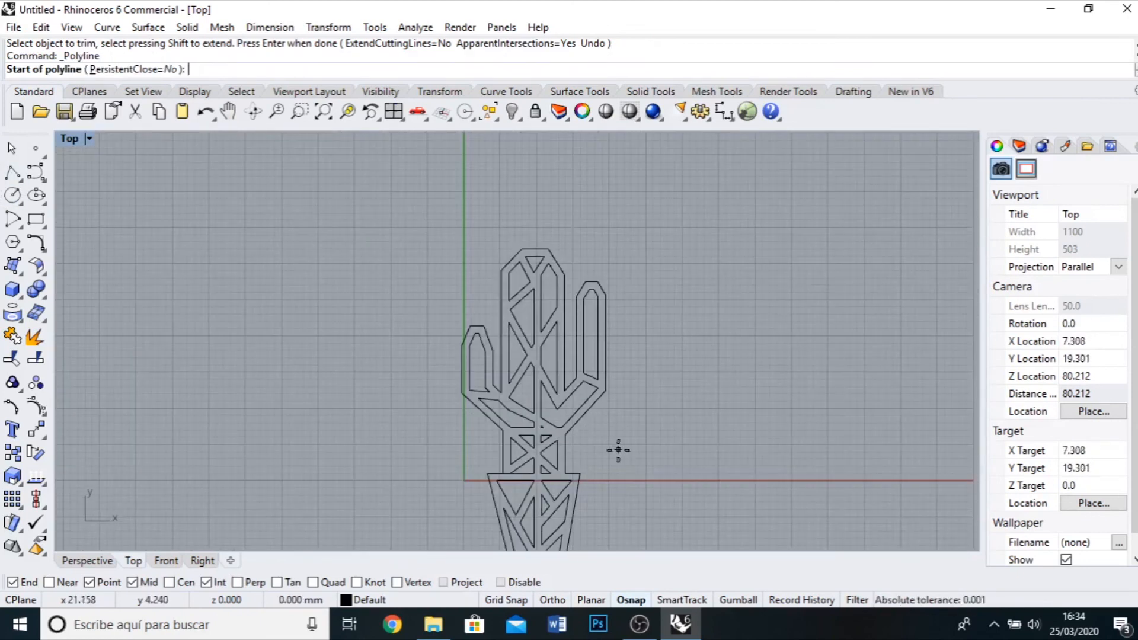
right_click(509, 112)
scroll(641, 358, up, 8)
click(12, 172)
scroll(573, 371, up, 2)
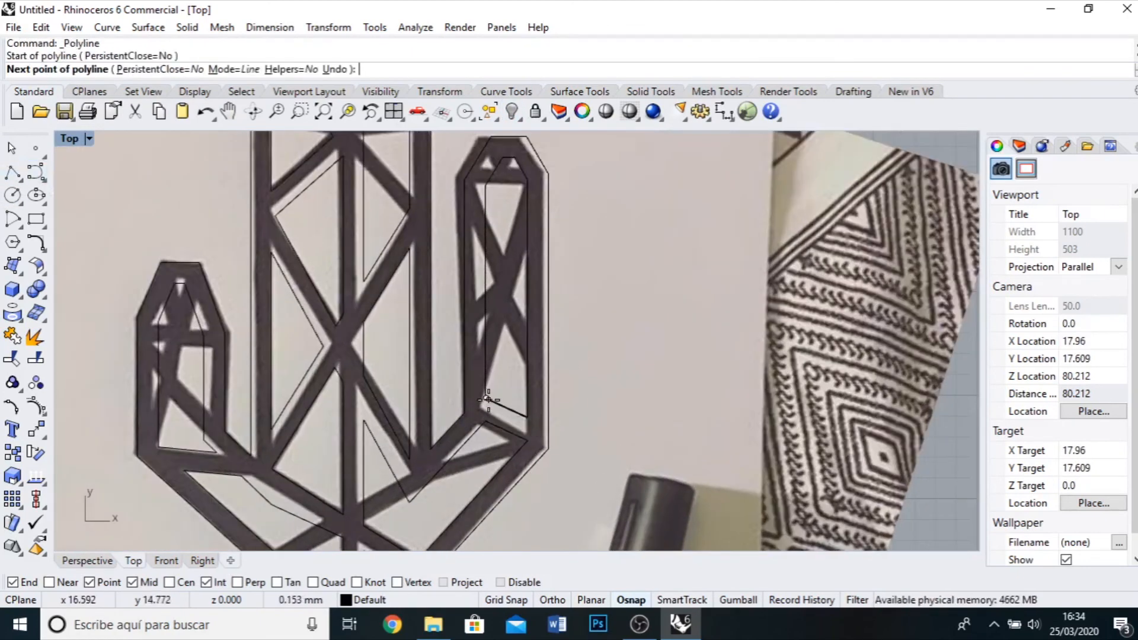
click(569, 137)
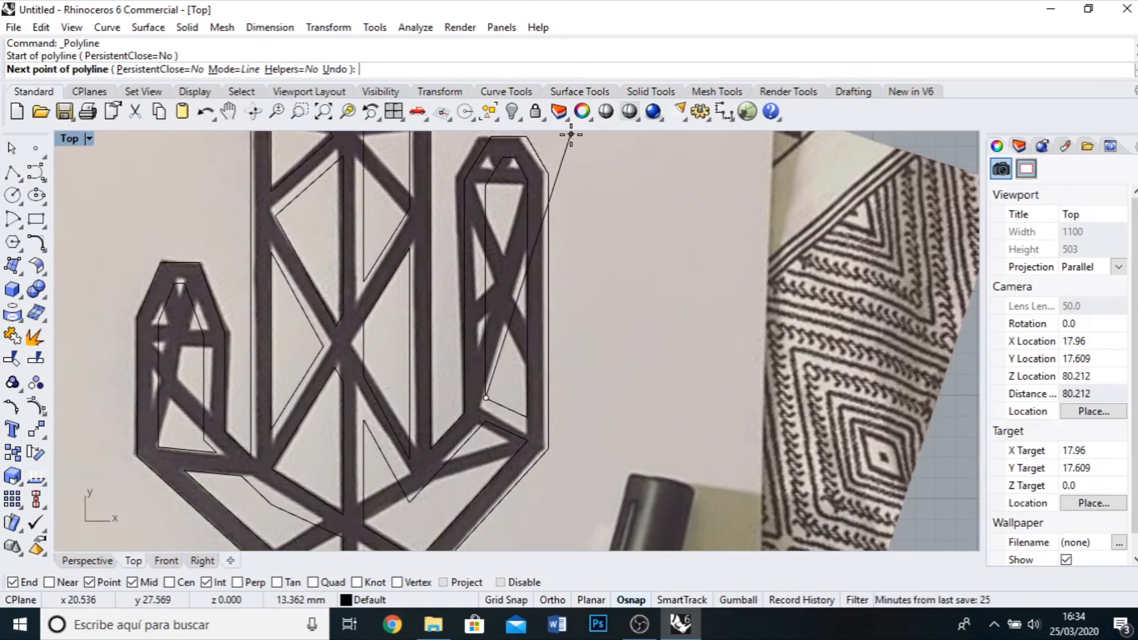
key(Return)
Build the left arm's lower diagonal bar by extending its lines and offsetting the diagonal 1 mm.
click(41, 247)
click(133, 298)
click(206, 441)
scroll(127, 412, up, 9)
click(216, 377)
scroll(210, 384, down, 7)
click(41, 247)
click(271, 252)
click(231, 396)
click(267, 379)
scroll(593, 481, down, 2)
Offset the right arm's long diagonal by 1 mm and extend the short ends of the bar lines to the arm edges.
key(Return)
click(645, 300)
click(619, 266)
click(40, 247)
click(131, 274)
click(301, 384)
scroll(290, 376, up, 6)
click(282, 362)
Hide the reference picture so only the traced curves are shown.
scroll(362, 385, down, 10)
click(11, 148)
click(208, 148)
click(512, 112)
scroll(506, 150, down, 6)
Select all curves and trim the overlaps of the diagonal bars inside the left and right arms.
drag(311, 146, 620, 518)
click(12, 358)
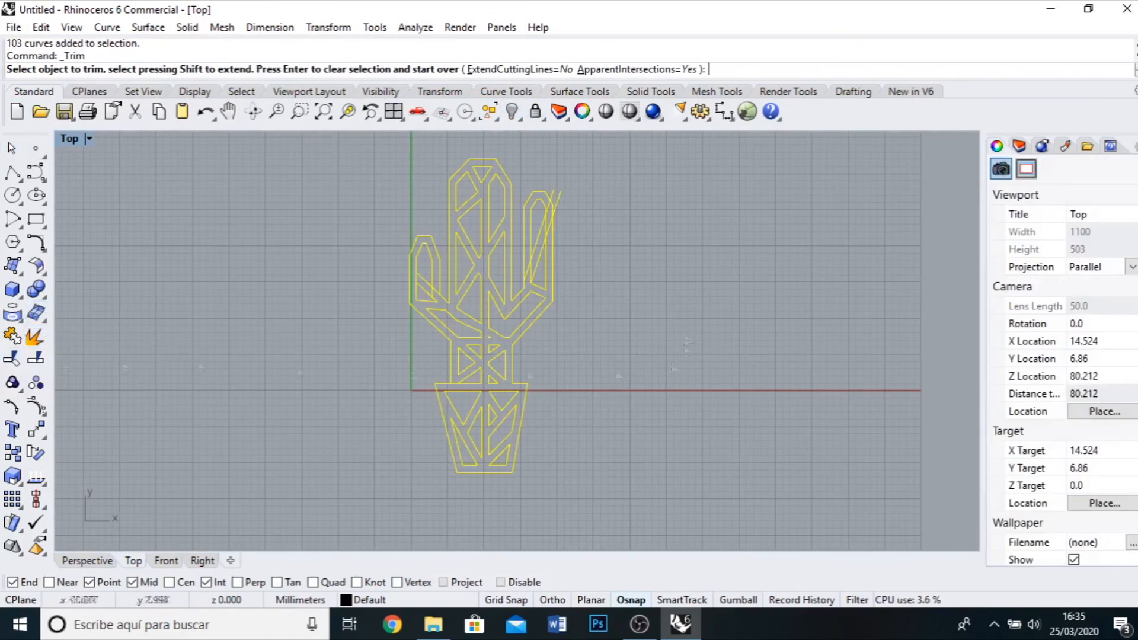
scroll(531, 262, up, 14)
click(504, 303)
click(520, 307)
scroll(516, 279, down, 10)
click(531, 313)
scroll(569, 208, down, 10)
key(Escape)
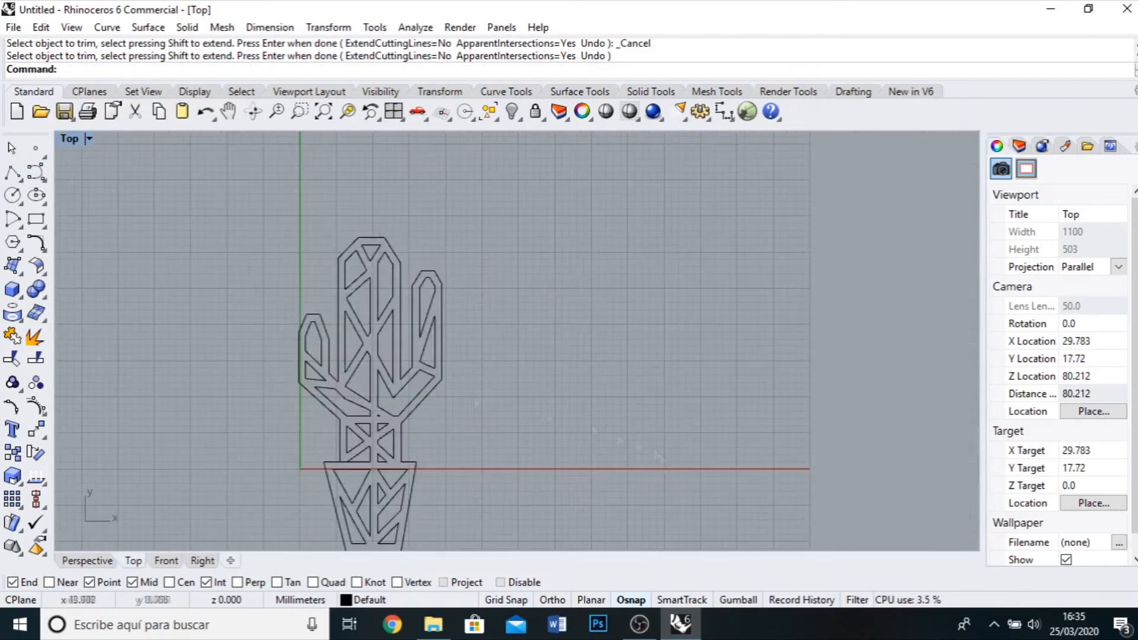
Show the reference picture and draw a diagonal from the trunk's lower left inner corner to the right arm's lower right inner corner.
scroll(536, 472, down, 2)
right_click(512, 112)
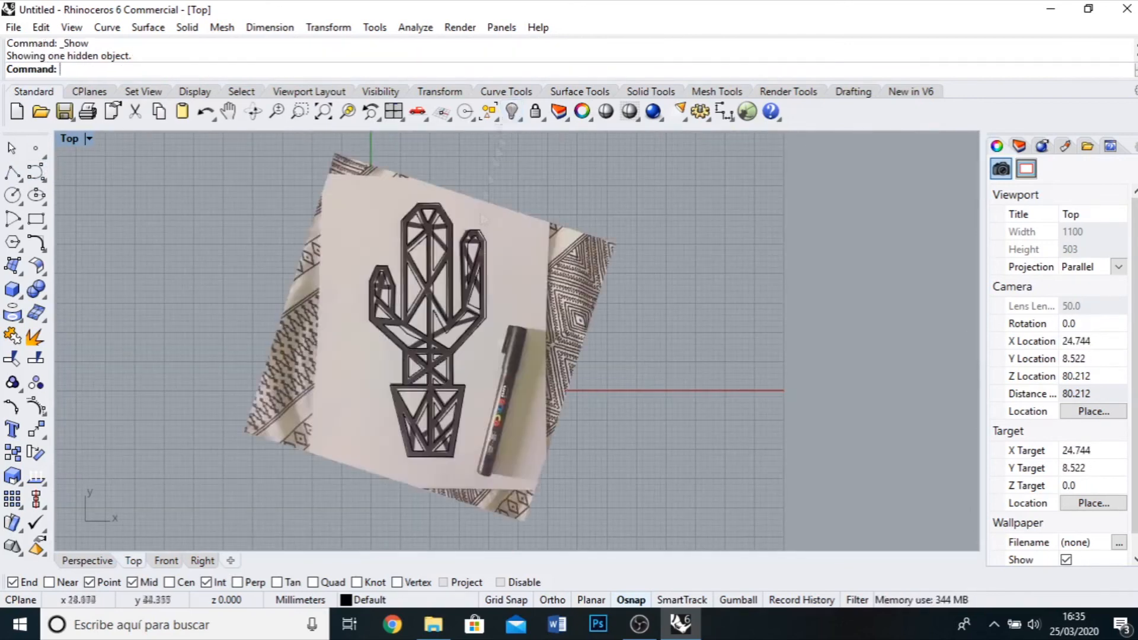
scroll(447, 369, up, 5)
click(13, 173)
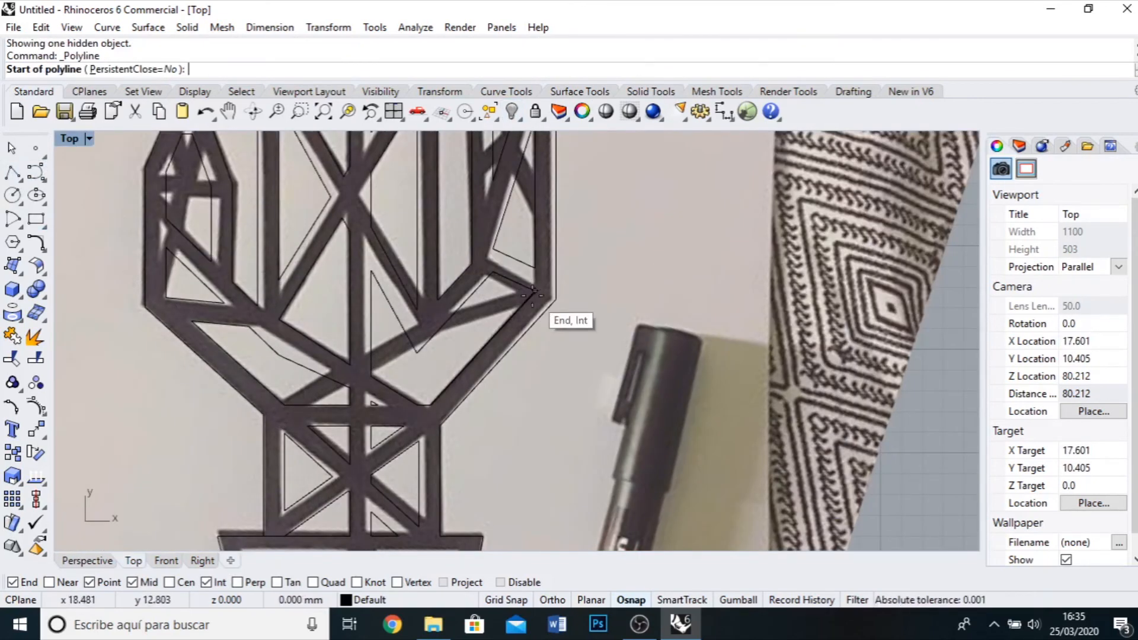
click(285, 404)
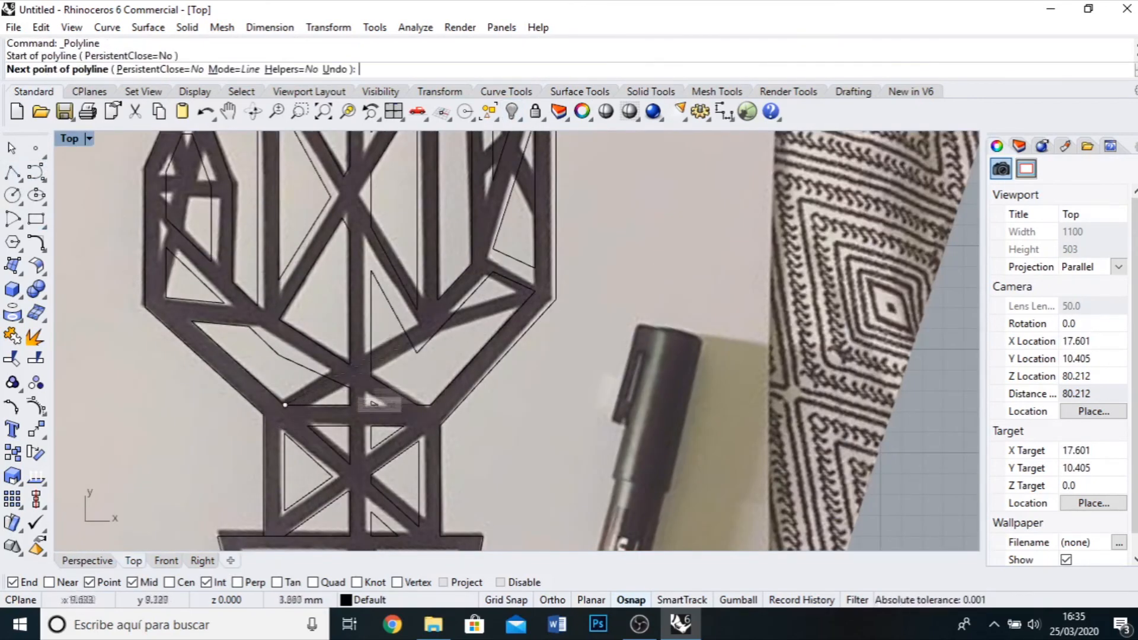
click(534, 291)
key(Return)
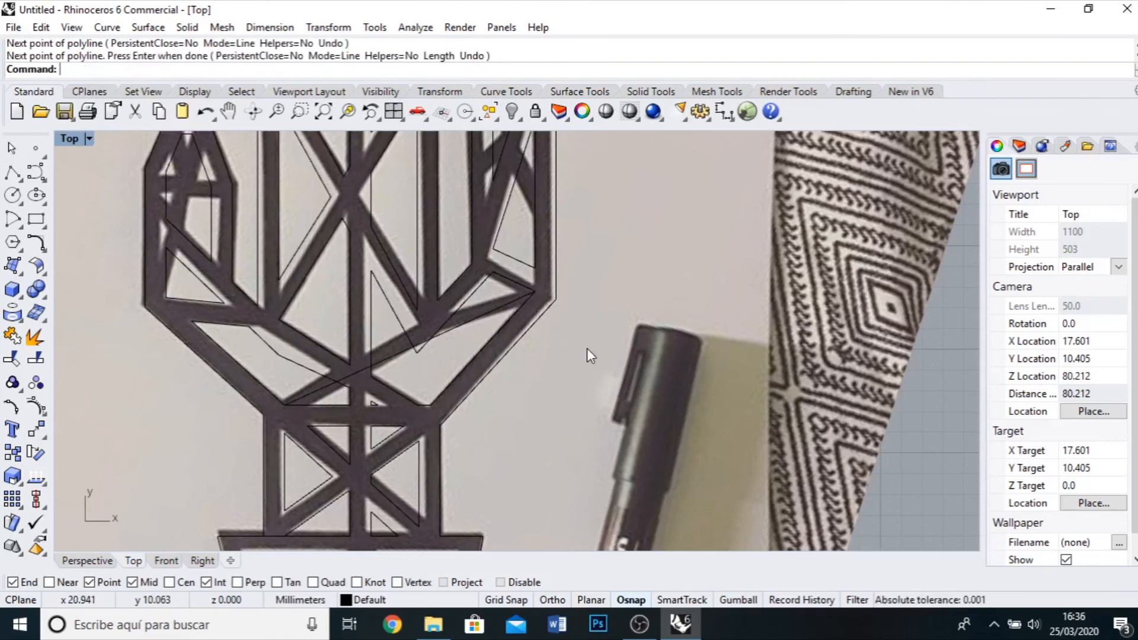
Offset the new diagonal between the trunk base and the right arm 1 mm downward.
click(43, 249)
click(273, 250)
click(411, 348)
click(407, 370)
scroll(431, 349, down, 3)
scroll(432, 343, down, 3)
Hide the reference picture again to leave only the curves for trimming.
click(663, 232)
click(512, 112)
scroll(560, 309, down, 6)
Select all curves and trim the overlaps where the new diagonal bar crosses the right arm's inner edges and the trunk's triangle.
drag(353, 186, 681, 500)
click(12, 358)
scroll(536, 324, up, 14)
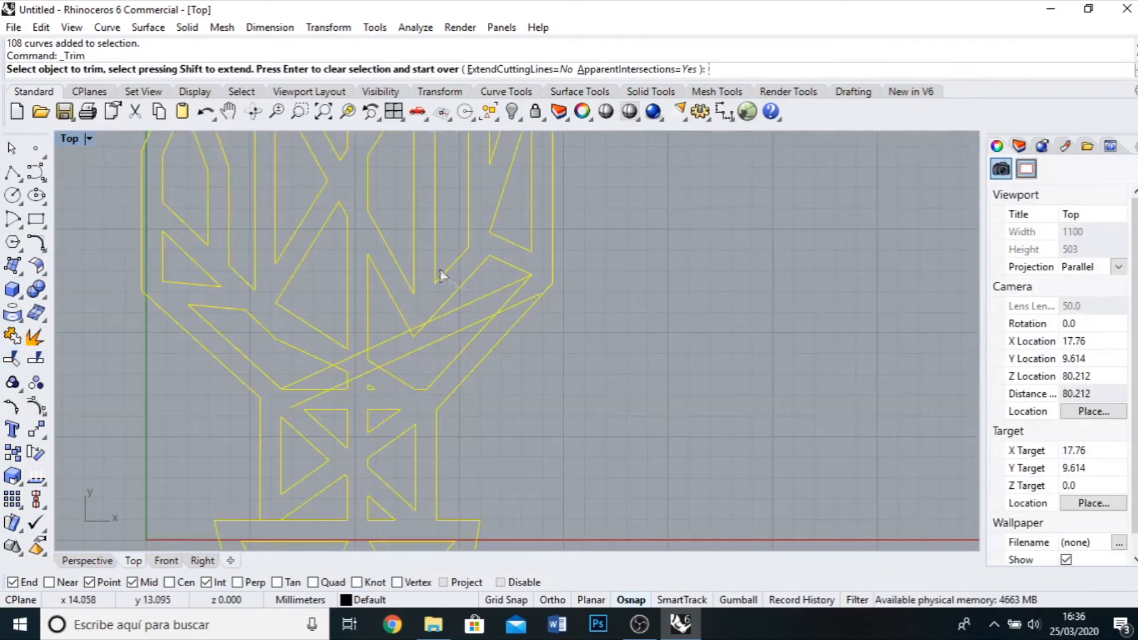
click(531, 276)
click(564, 329)
scroll(426, 338, up, 6)
click(428, 315)
click(452, 365)
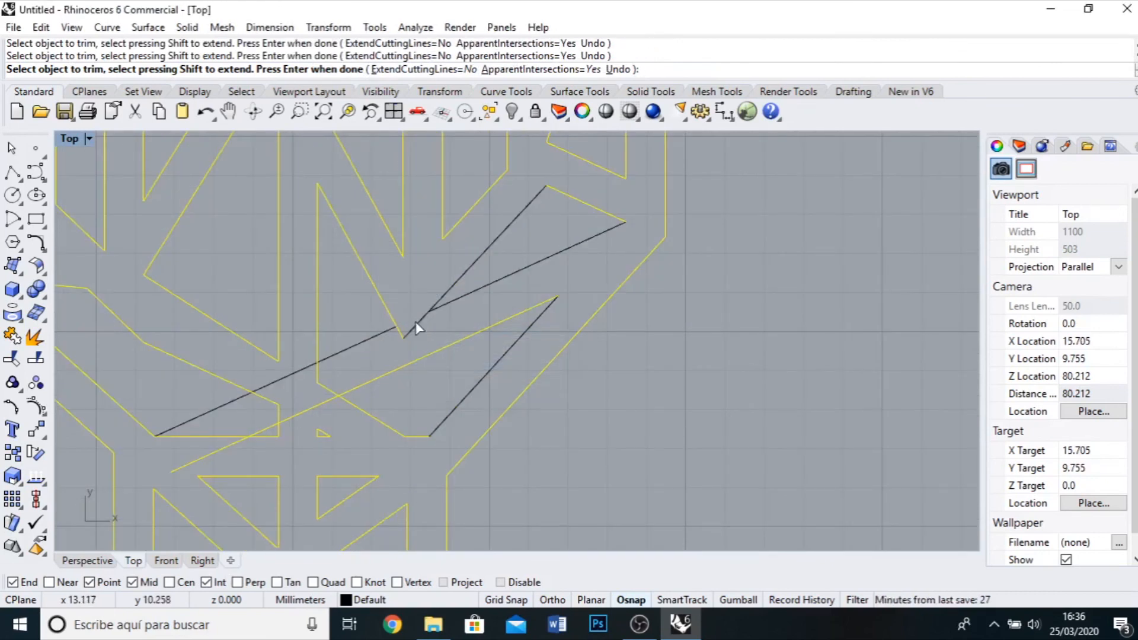
click(399, 335)
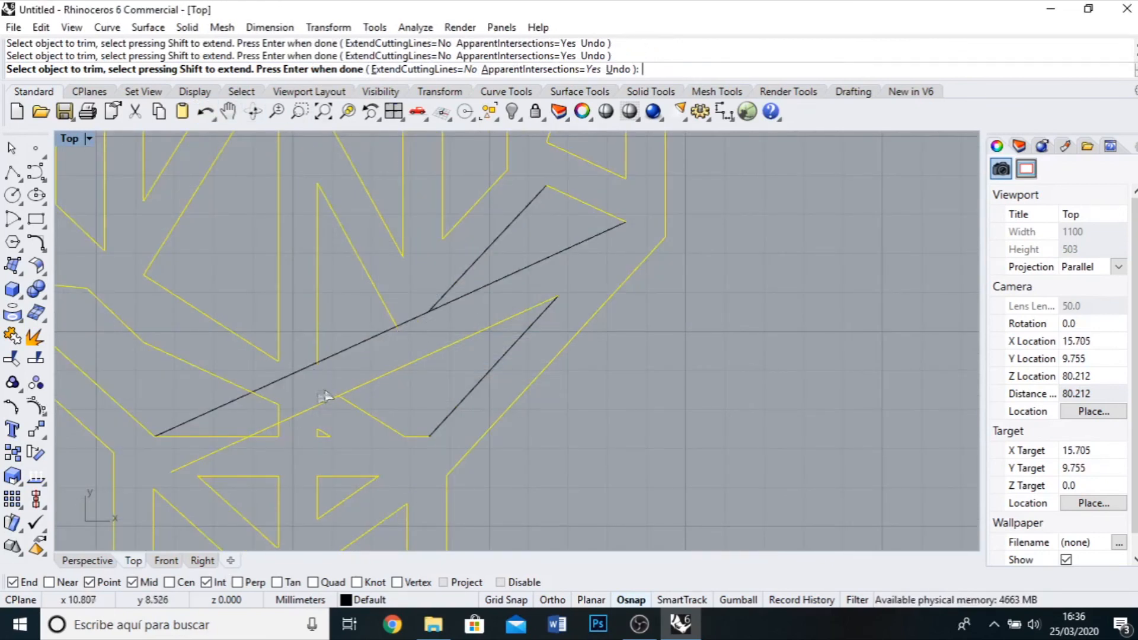
Trim the remaining overlaps of the diagonal bar around the central post and the trunk's lower left opening.
scroll(308, 429, down, 6)
scroll(322, 441, up, 8)
click(283, 396)
scroll(479, 422, down, 4)
click(455, 323)
scroll(539, 425, down, 8)
scroll(456, 407, up, 8)
click(457, 405)
scroll(514, 361, down, 12)
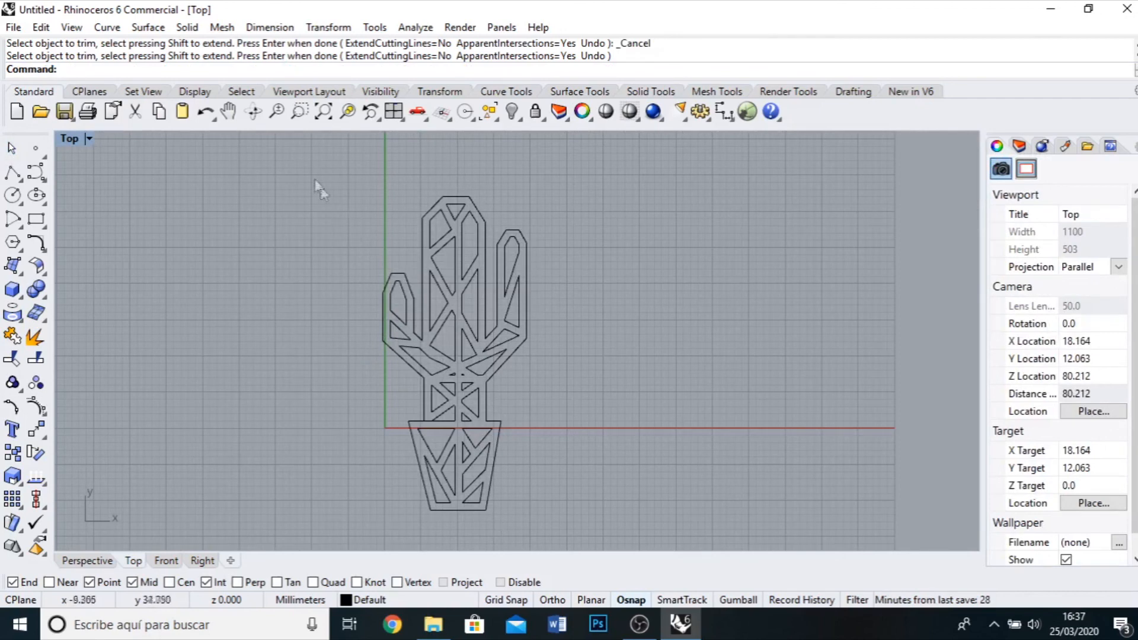
Join all the cactus curves and move the joined drawing to the right, away from the vertical axis.
drag(466, 245, 587, 525)
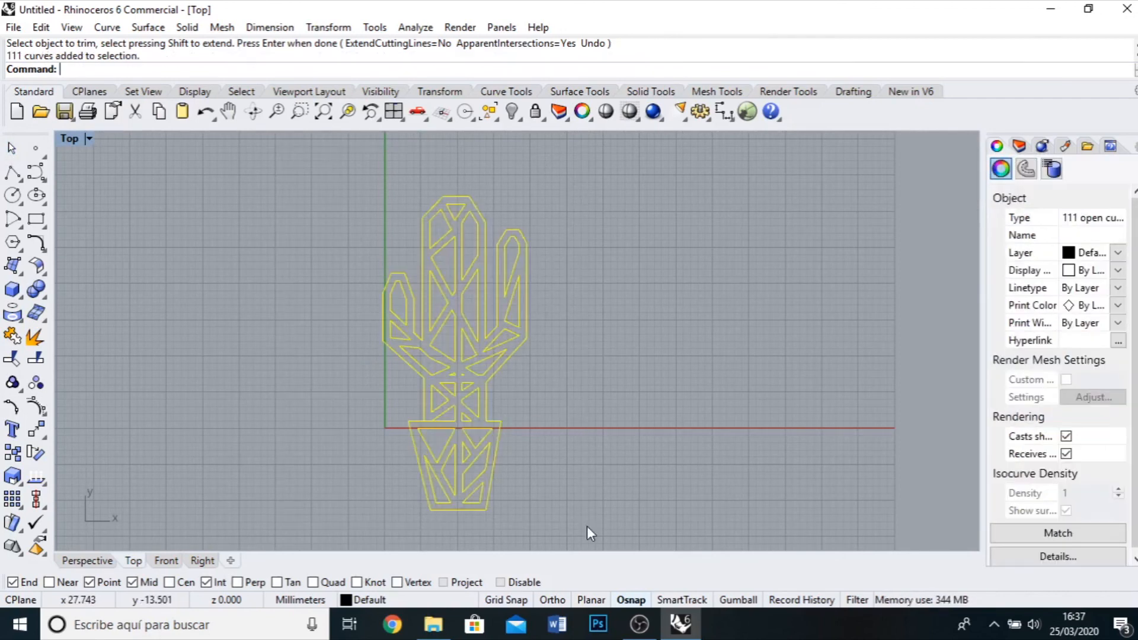
click(13, 336)
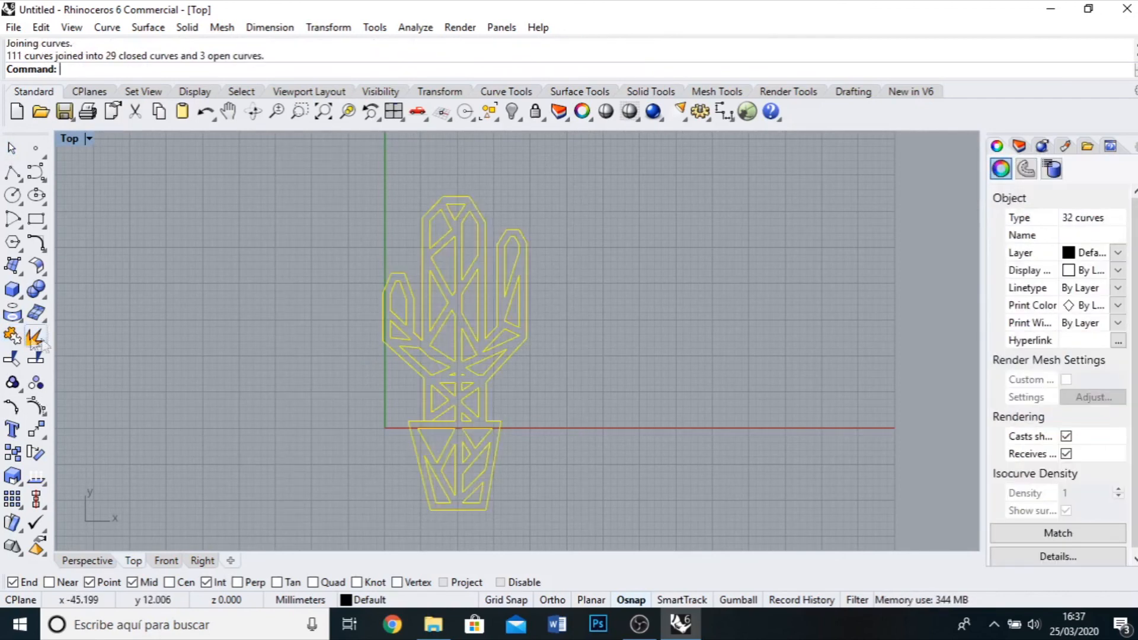
drag(454, 407, 593, 414)
click(729, 441)
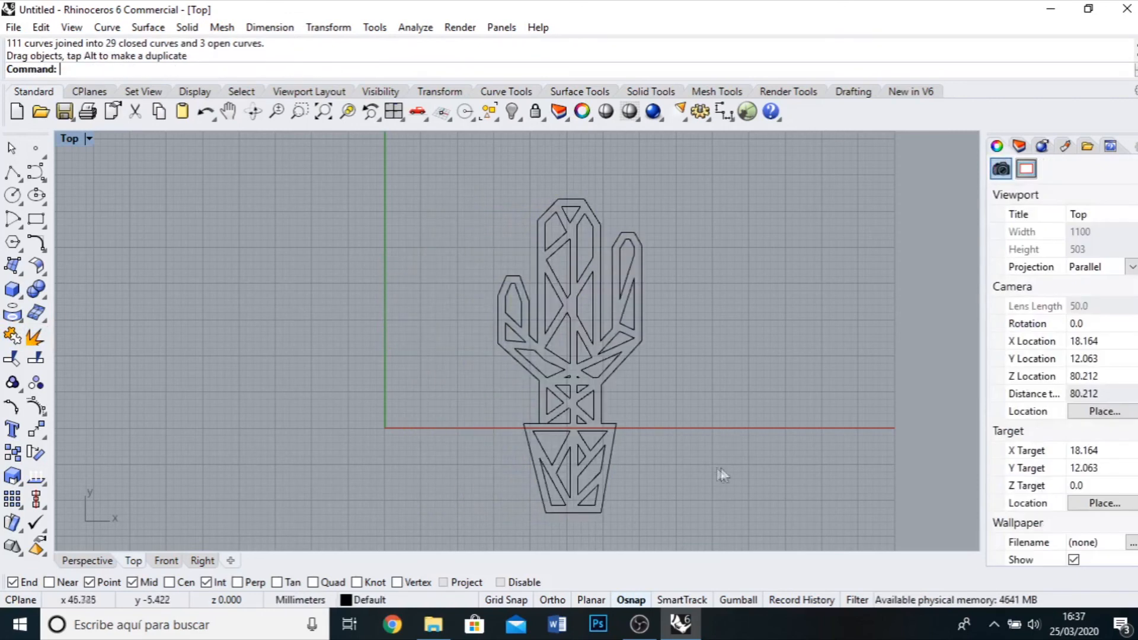